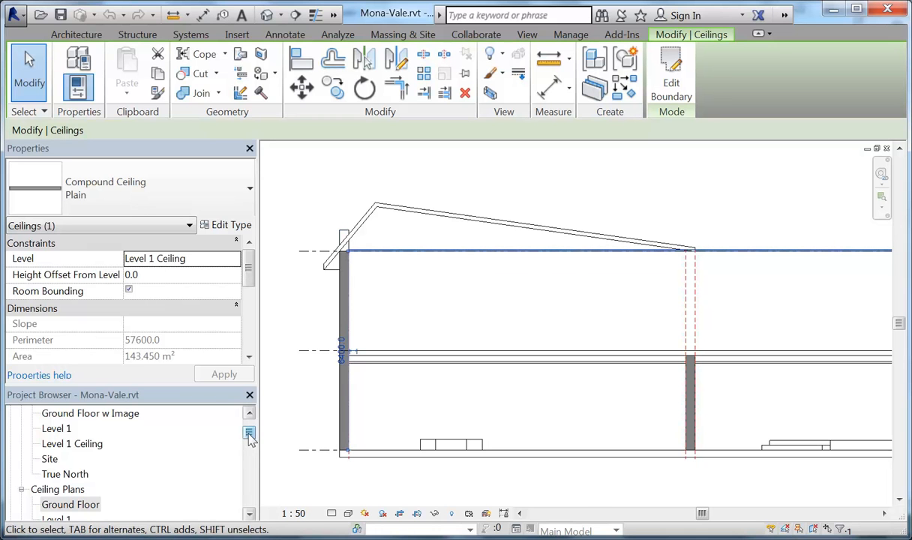
# - Select the upper plain compound ceiling in the section, keep it selected and open the Level 1 ceiling plan
pyautogui.click(69, 503)
pyautogui.scroll(-1, 64, 498)
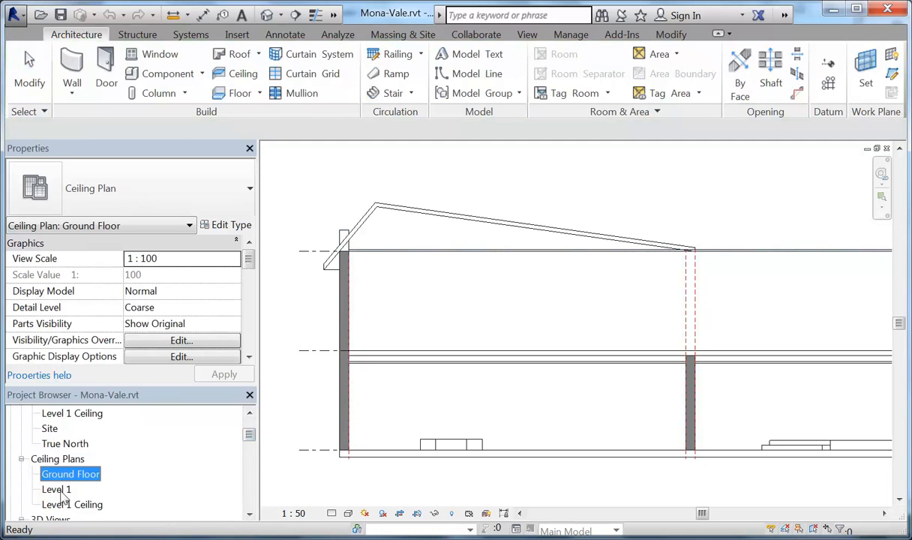
pyautogui.moveTo(480, 290); pyautogui.dragTo(475, 295, button='middle')
pyautogui.scroll(-1, 475, 295)
pyautogui.click(475, 292)
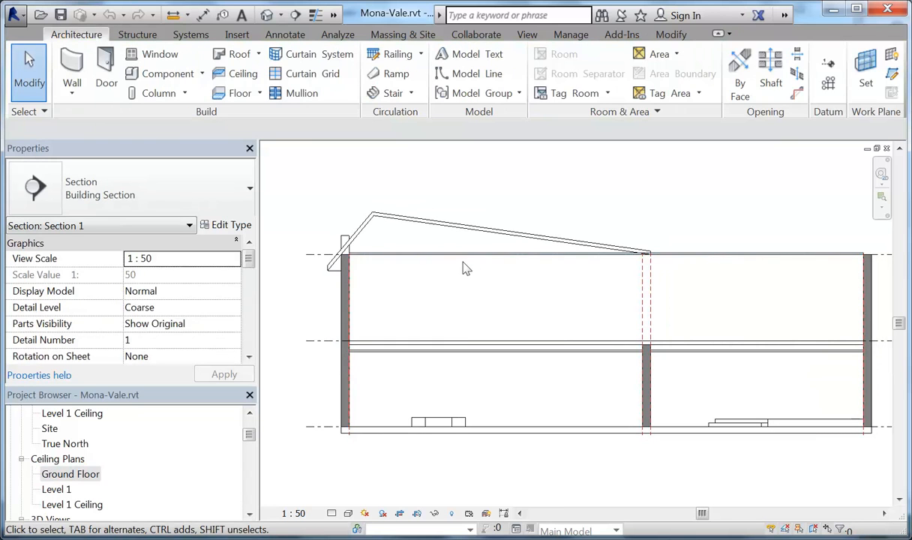
pyautogui.click(452, 262)
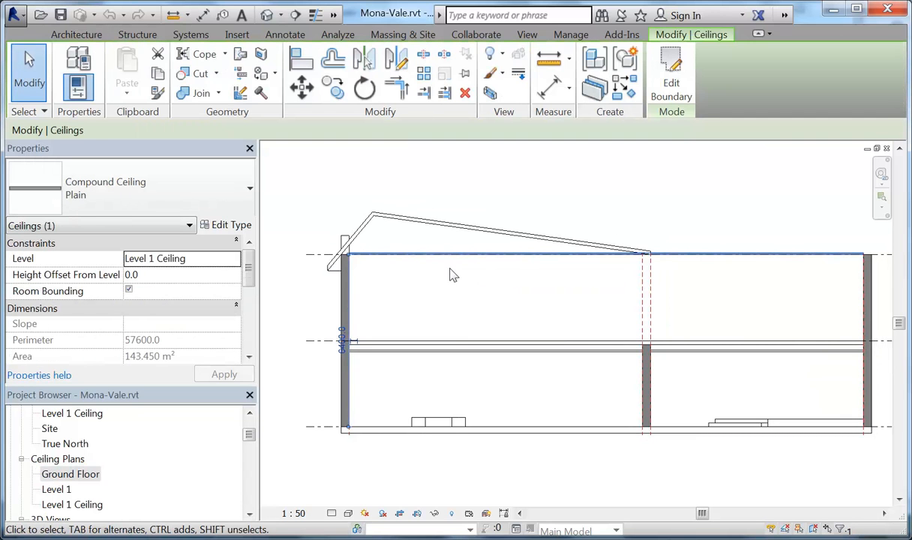
pyautogui.doubleClick(57, 489)
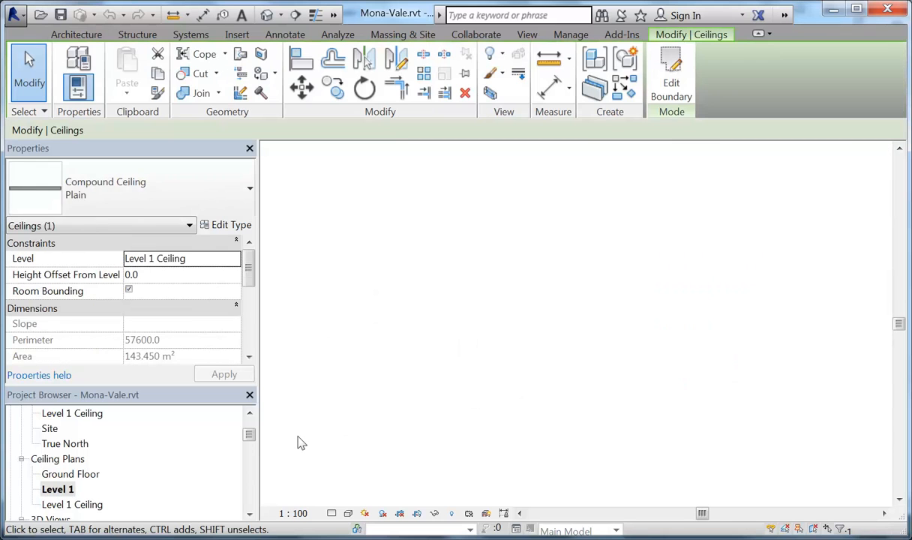
pyautogui.scroll(1, 460, 360)
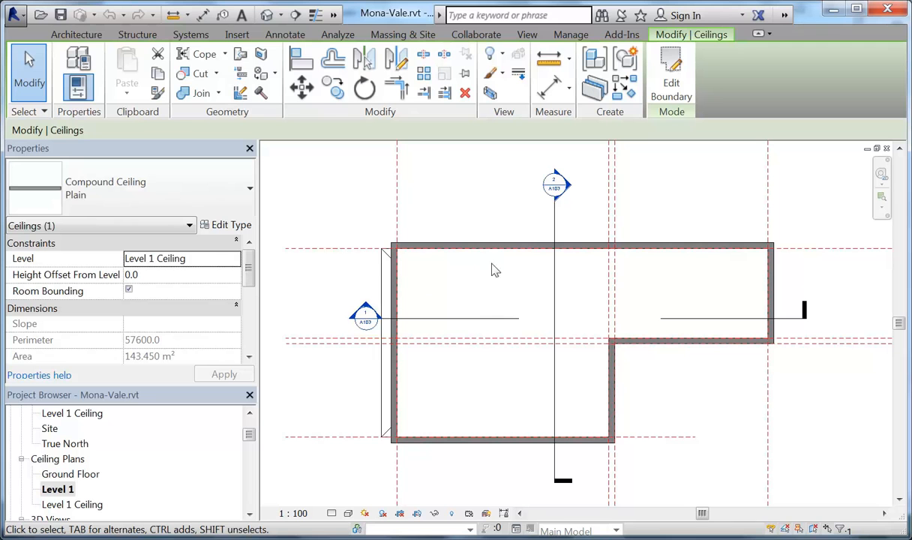
pyautogui.moveTo(437, 291); pyautogui.dragTo(420, 283, button='middle')
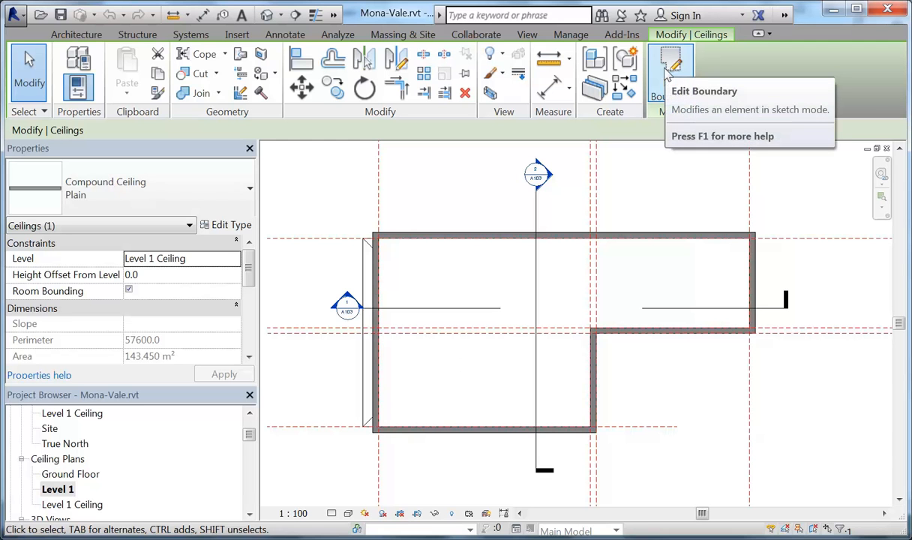
# - Edit the ceiling's boundary, trimming its lines at the inner corner to form a closed rectangle over the narrow right-hand wing
pyautogui.click(672, 104)
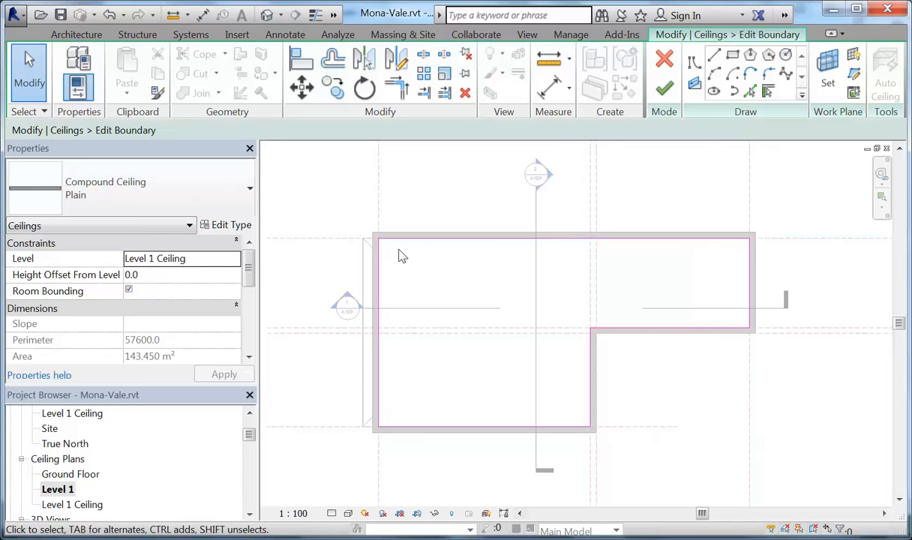
pyautogui.click(395, 87)
pyautogui.click(596, 372)
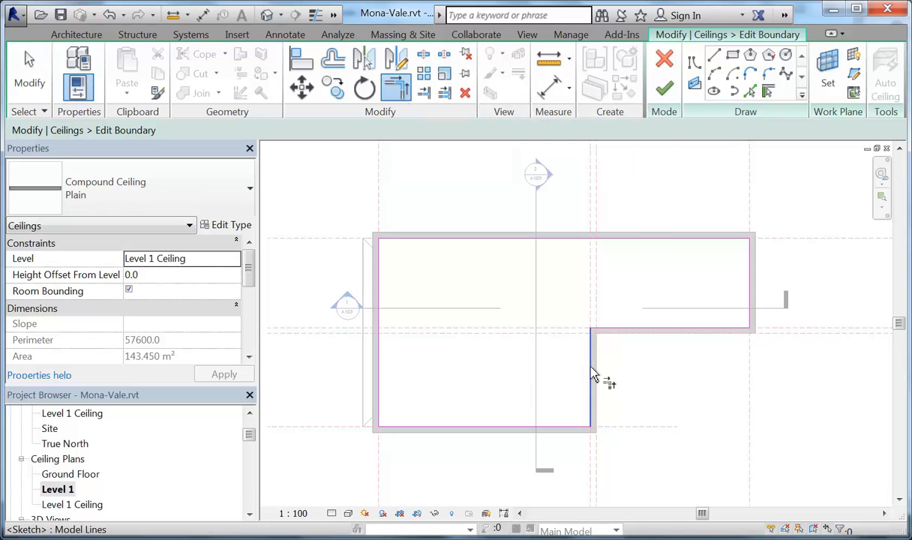
pyautogui.click(635, 241)
pyautogui.click(590, 294)
pyautogui.click(610, 327)
pyautogui.rightClick(470, 268)
pyautogui.click(501, 281)
pyautogui.rightClick(500, 280)
pyautogui.click(536, 292)
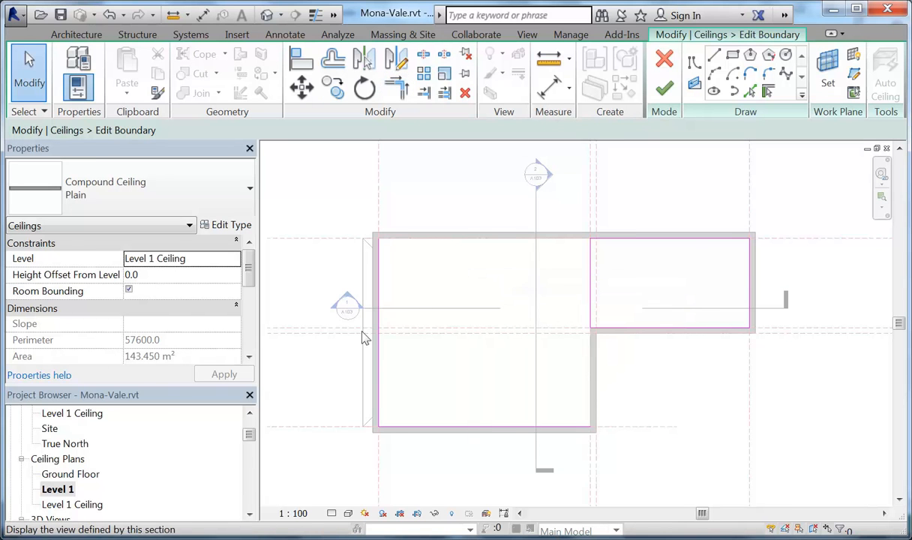
# - Delete the leftover boundary lines around the large left-hand area and finish the ceiling's boundary sketch
pyautogui.moveTo(408, 393); pyautogui.dragTo(352, 450)
pyautogui.press('Delete')
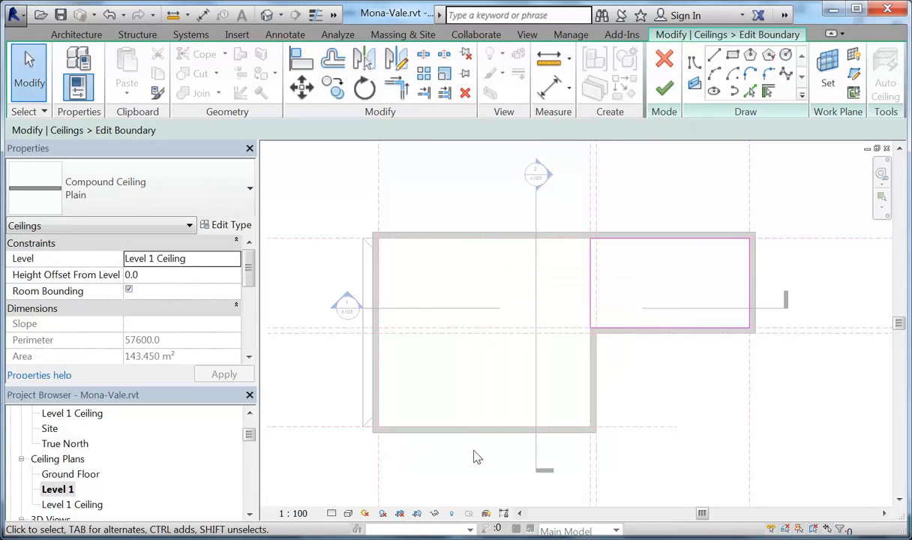
pyautogui.click(663, 88)
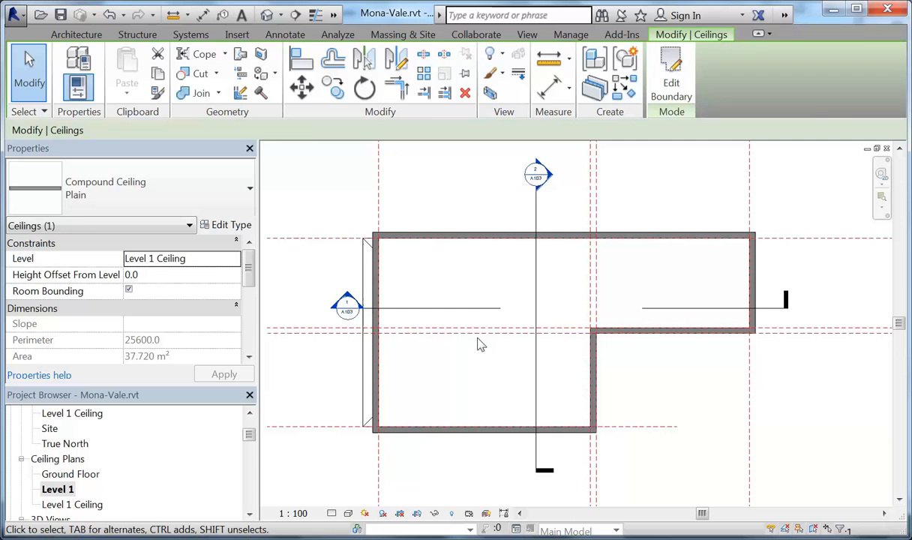
pyautogui.click(470, 181)
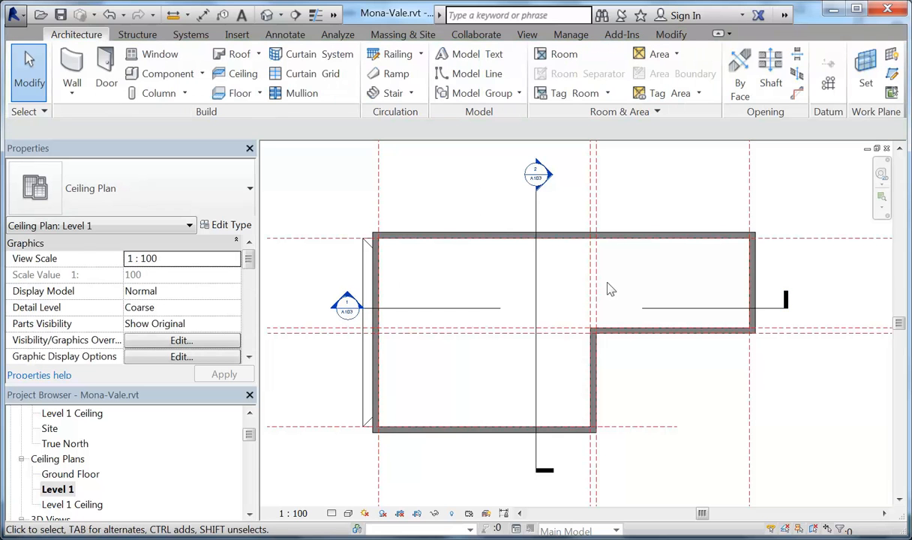
# - Open Section 1 and inspect the reshaped upper ceiling where it meets the sloping roof
pyautogui.doubleClick(345, 305)
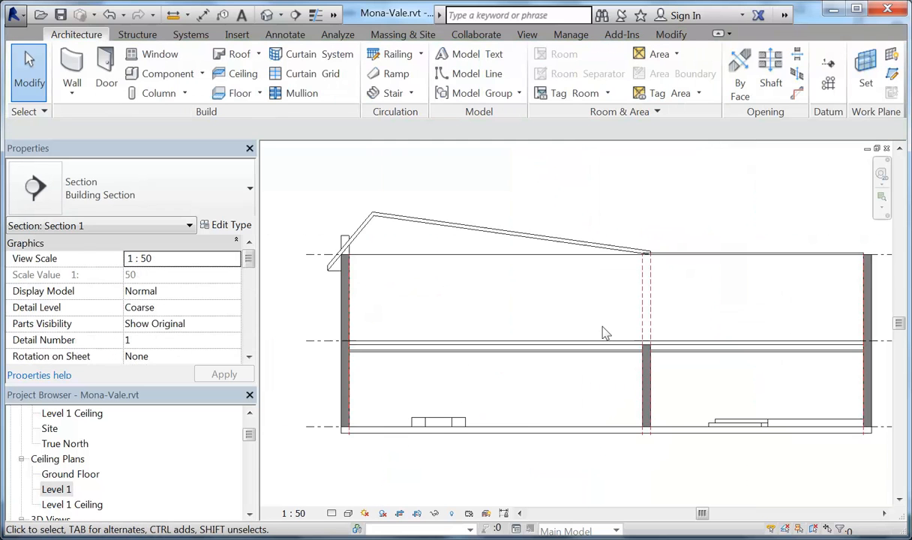
pyautogui.scroll(3, 654, 319)
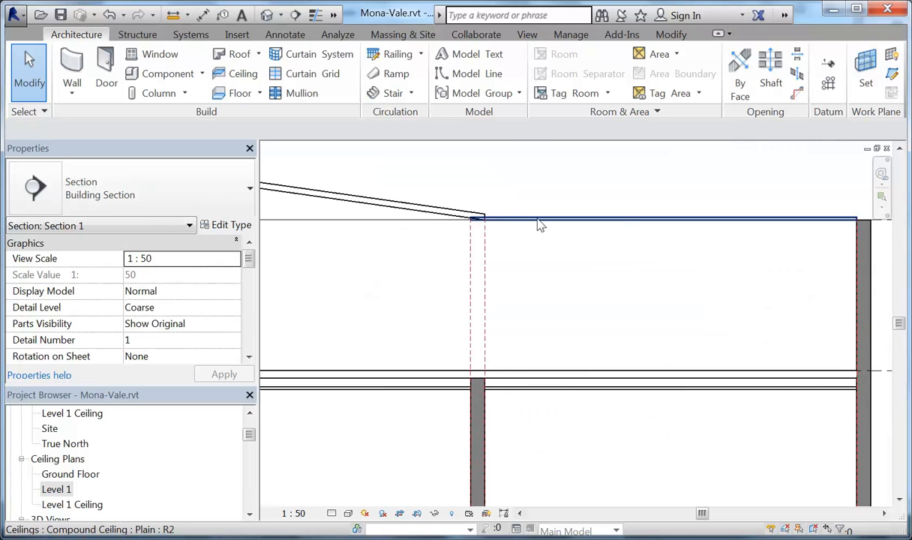
pyautogui.scroll(-3, 554, 262)
pyautogui.moveTo(617, 275); pyautogui.dragTo(596, 278, button='middle')
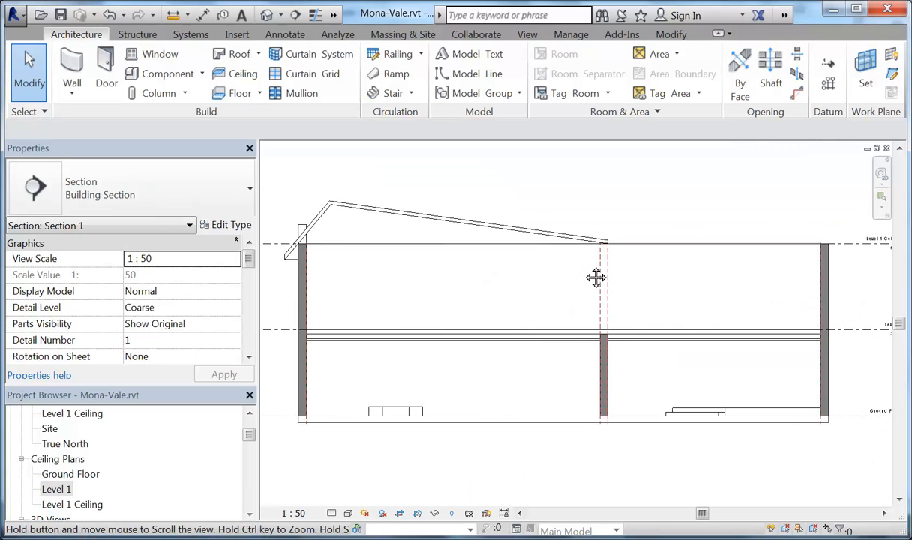
# - Examine the Level 1 and Ground Floor ceiling plans and locate the Level 1 Ceiling plan in the project's view list
pyautogui.doubleClick(60, 488)
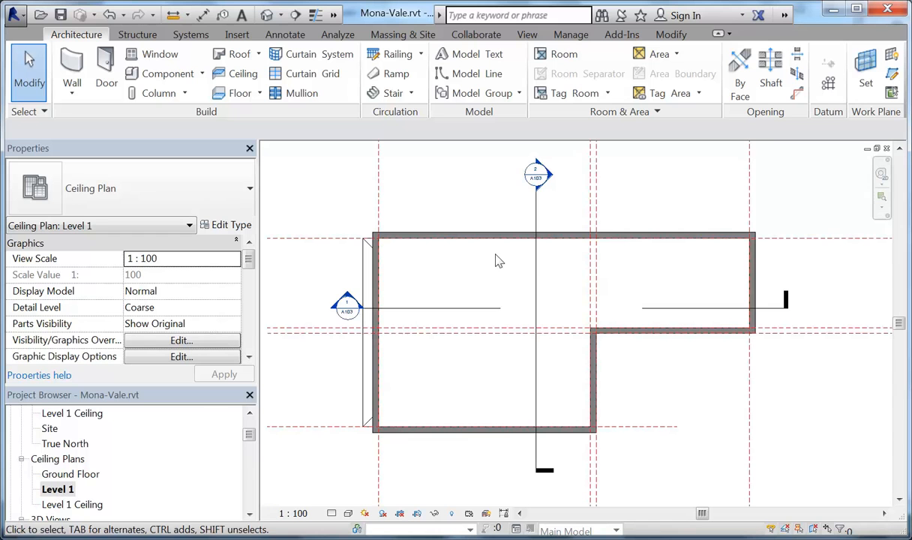
pyautogui.moveTo(461, 257); pyautogui.dragTo(443, 247, button='middle')
pyautogui.scroll(1, 443, 247)
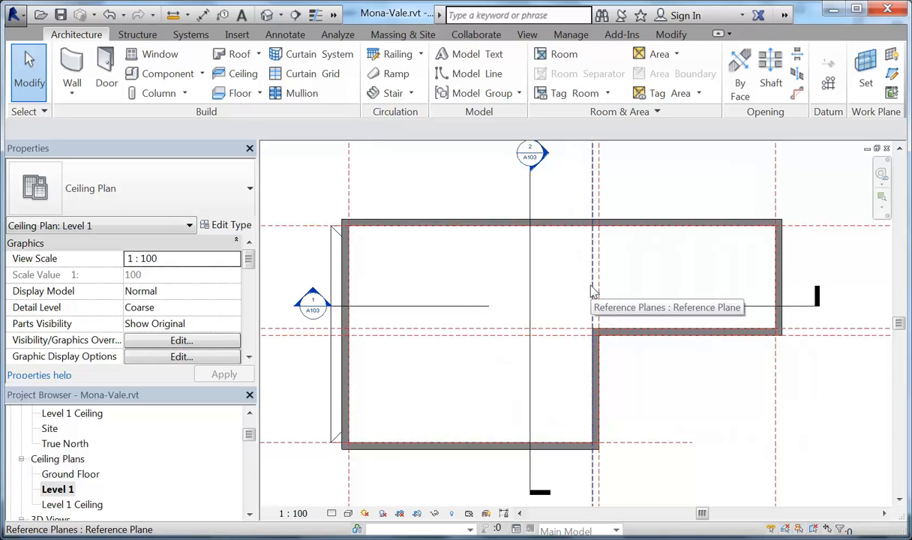
pyautogui.moveTo(652, 281); pyautogui.dragTo(688, 293, button='middle')
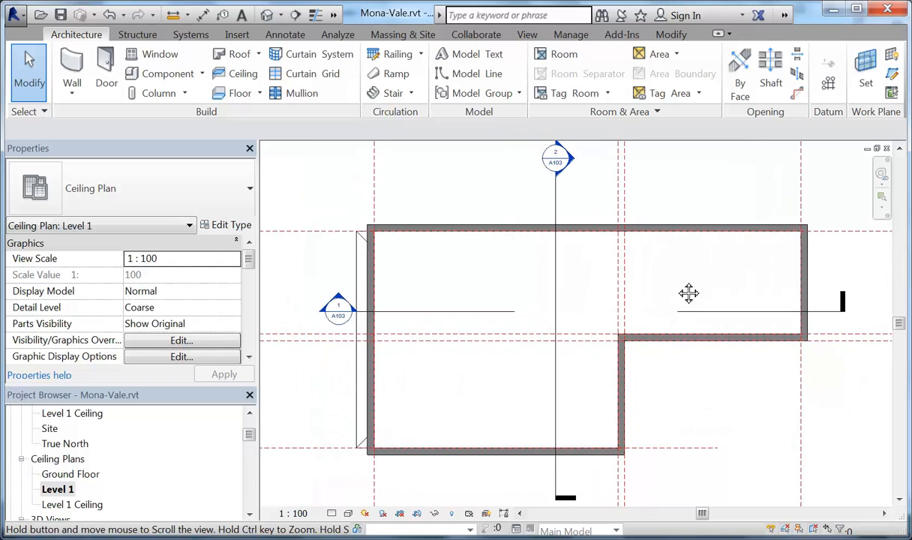
pyautogui.moveTo(465, 286); pyautogui.dragTo(447, 262, button='middle')
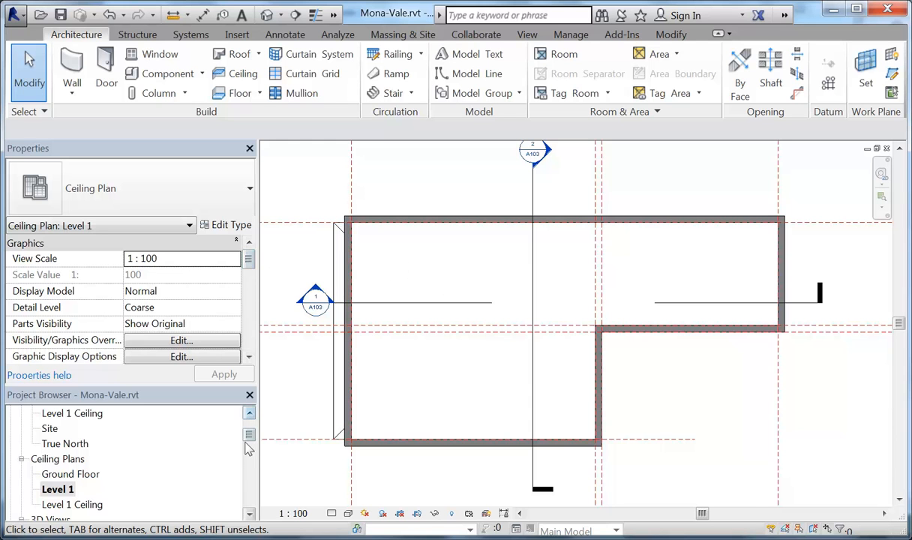
pyautogui.scroll(3, 251, 427)
pyautogui.scroll(-3, 251, 427)
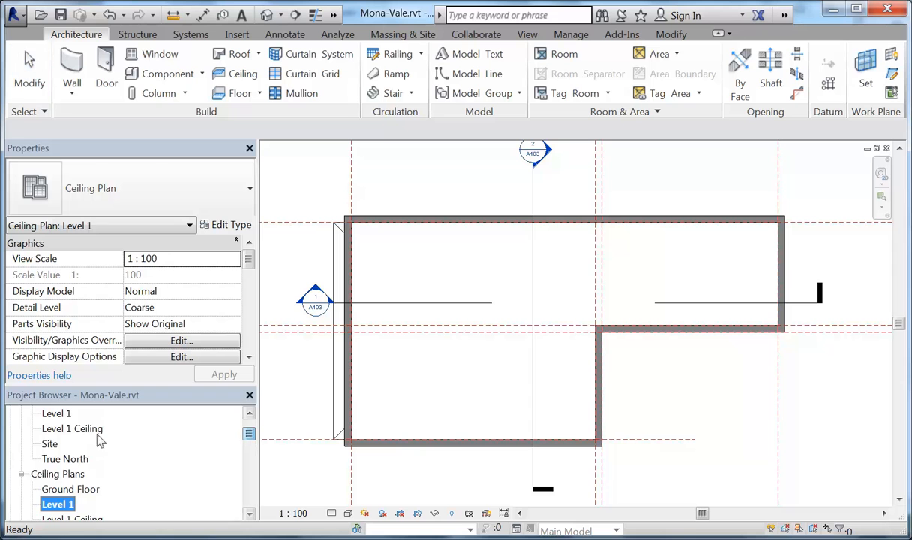
pyautogui.click(59, 413)
pyautogui.click(57, 503)
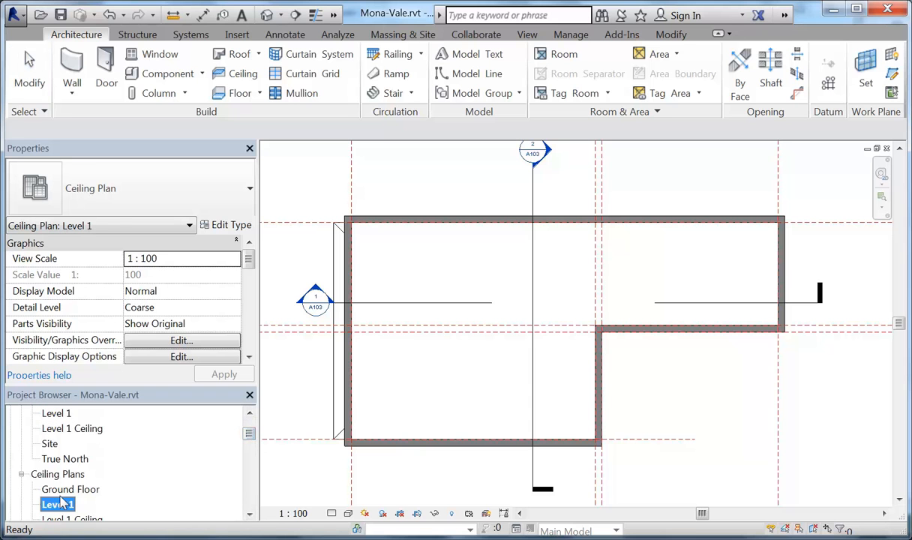
pyautogui.doubleClick(56, 491)
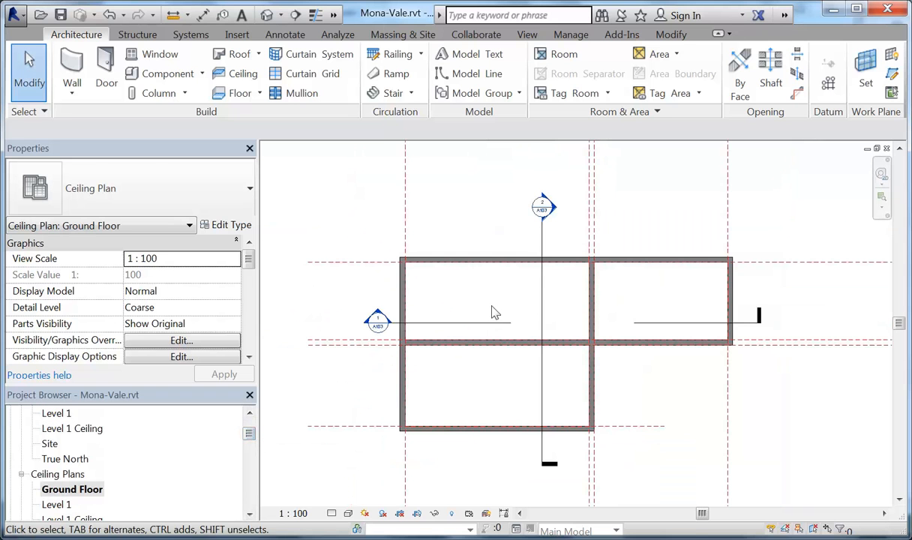
pyautogui.doubleClick(57, 504)
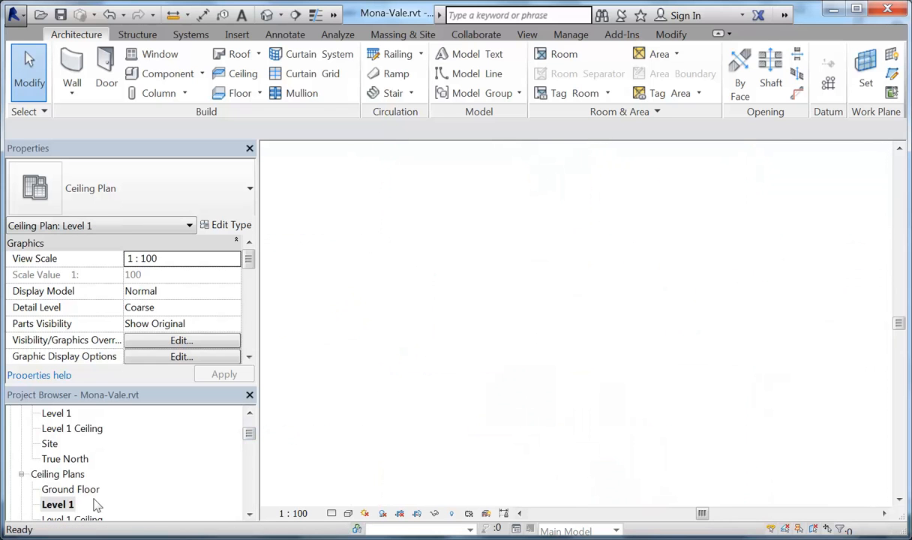
pyautogui.moveTo(250, 434); pyautogui.dragTo(248, 435)
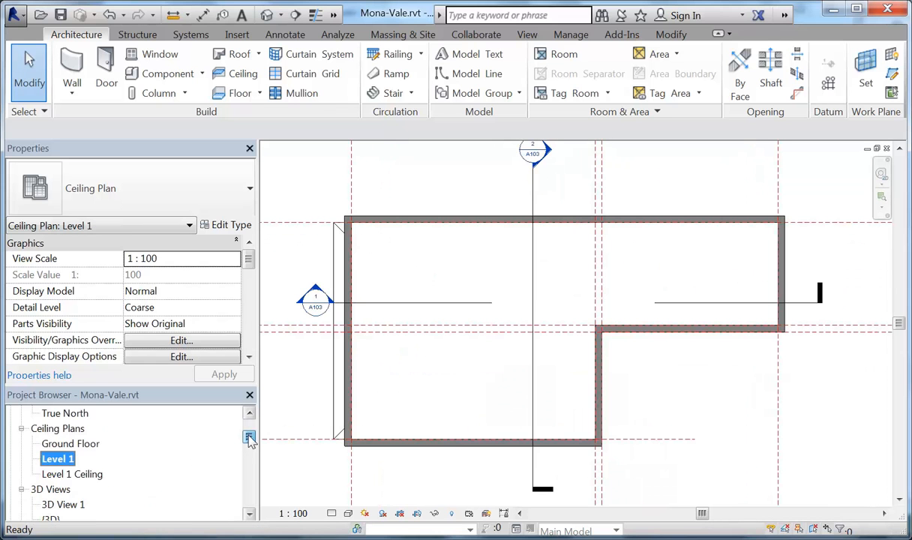
pyautogui.click(69, 473)
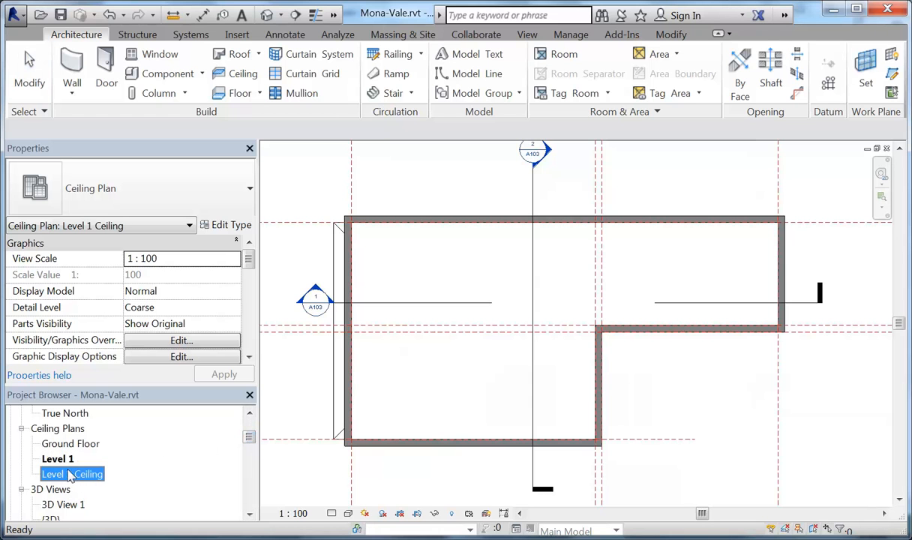
# - Return to Section 1 and examine the Level 1 and Level 1 Ceiling levels beside the end wall
pyautogui.click(297, 235)
pyautogui.doubleClick(313, 292)
pyautogui.scroll(-2, 447, 304)
pyautogui.moveTo(447, 304); pyautogui.dragTo(374, 299, button='middle')
pyautogui.scroll(2, 529, 297)
pyautogui.moveTo(525, 293); pyautogui.dragTo(416, 276, button='middle')
pyautogui.scroll(1, 452, 277)
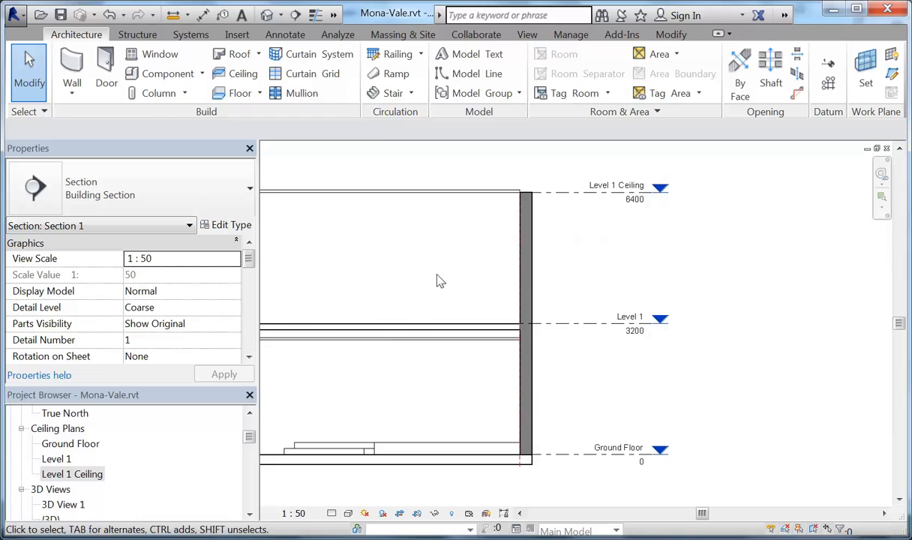
pyautogui.click(637, 330)
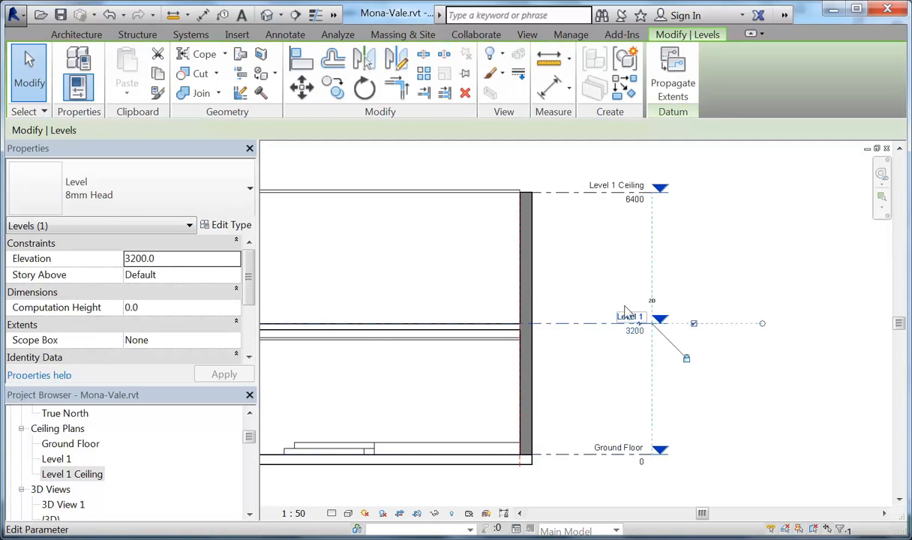
pyautogui.click(616, 196)
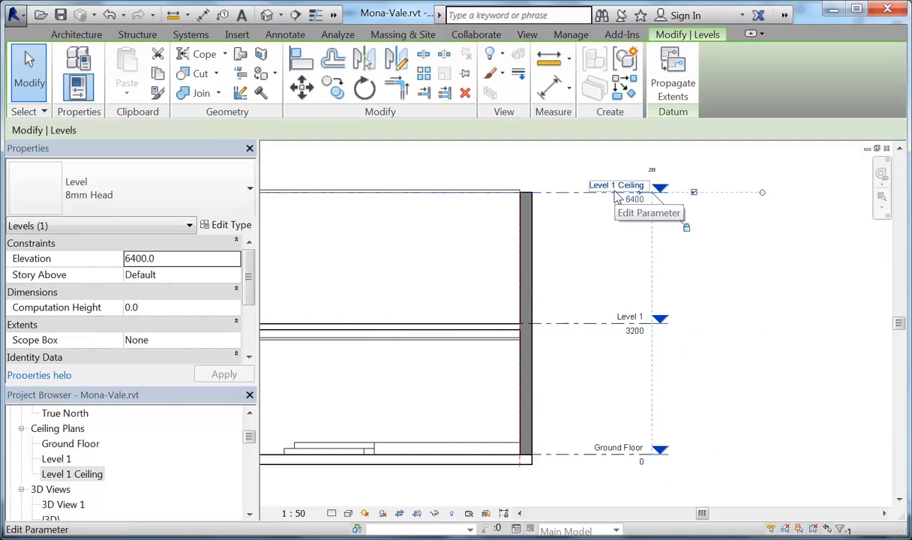
pyautogui.click(608, 251)
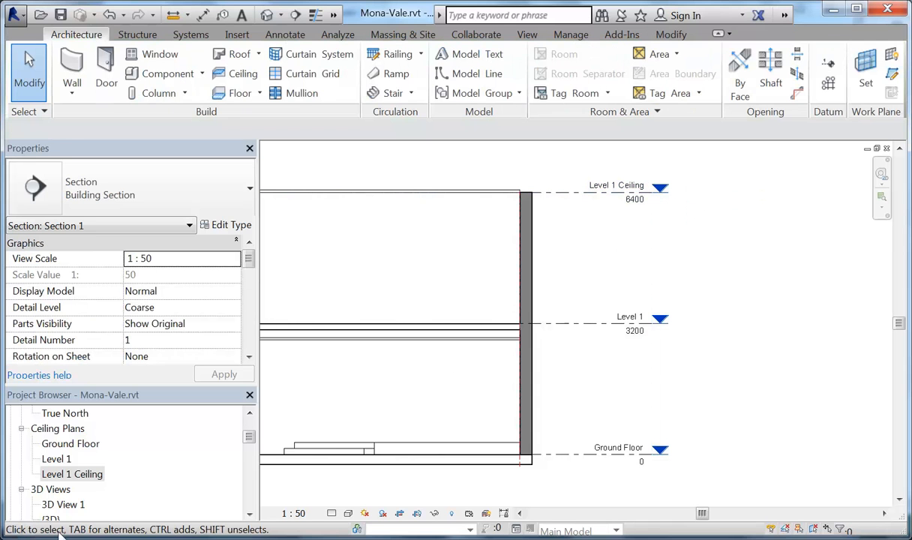
# - Review the Ground Floor, Level 1 and Level 1 Ceiling entries among the ceiling plans against the section's levels
pyautogui.click(86, 473)
pyautogui.click(71, 446)
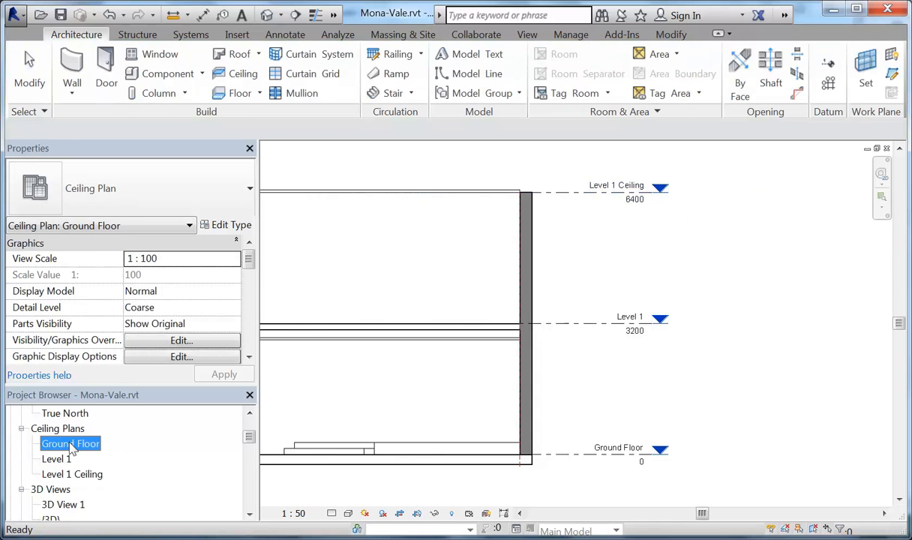
pyautogui.click(59, 459)
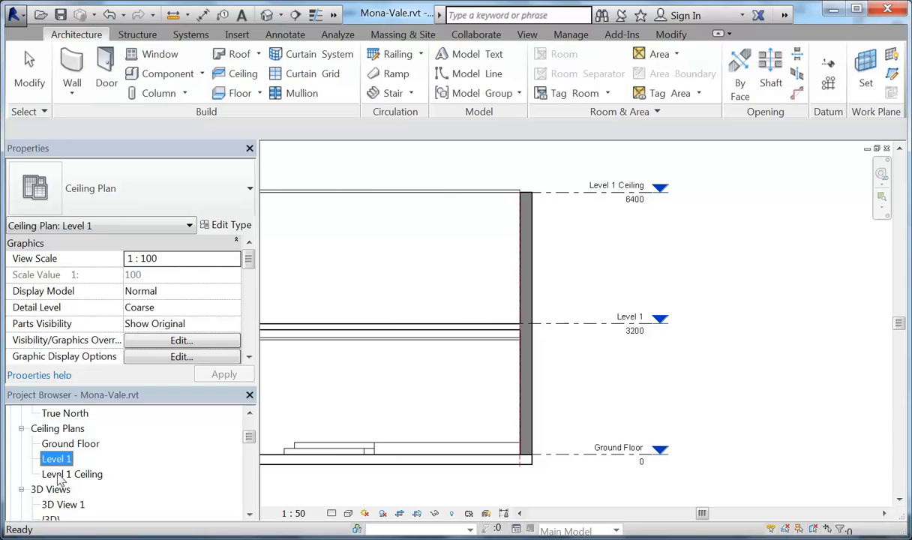
pyautogui.click(58, 475)
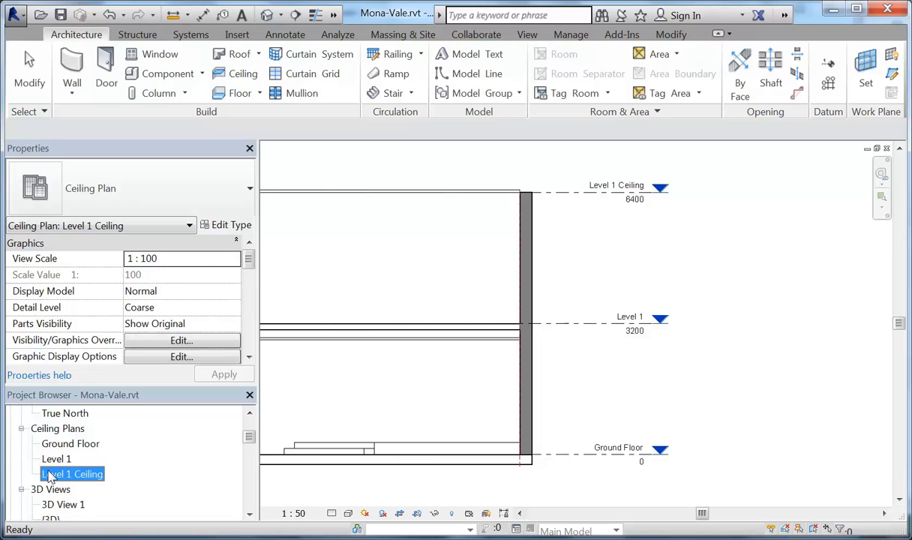
pyautogui.click(416, 260)
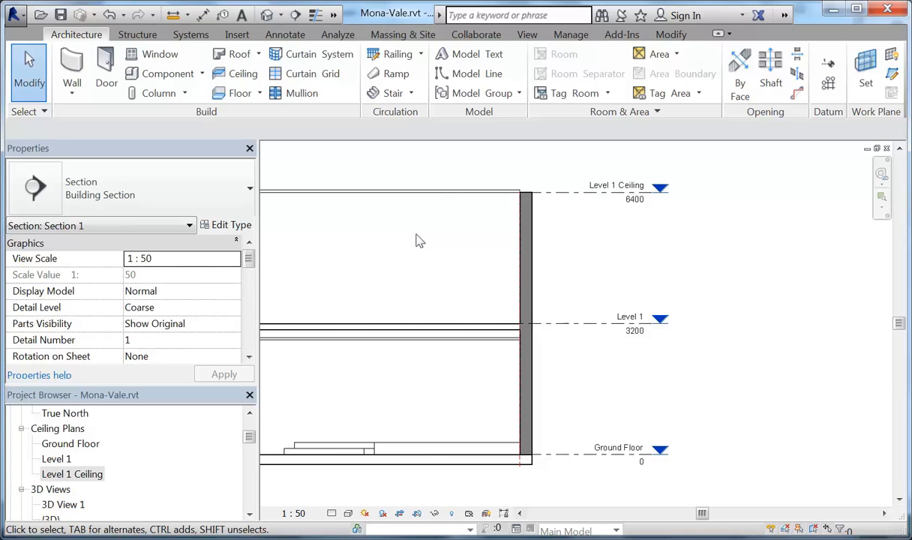
pyautogui.moveTo(416, 238); pyautogui.dragTo(435, 250, button='middle')
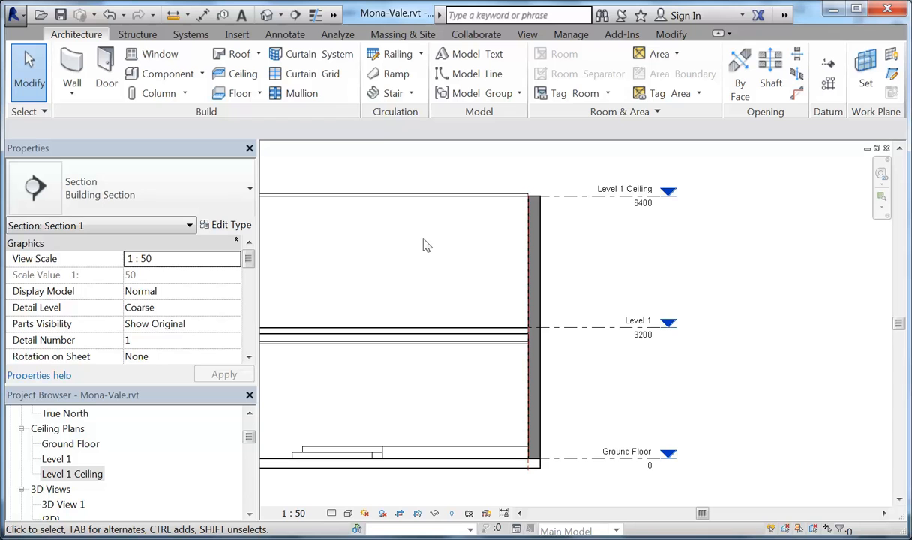
pyautogui.moveTo(423, 245); pyautogui.dragTo(428, 244, button='middle')
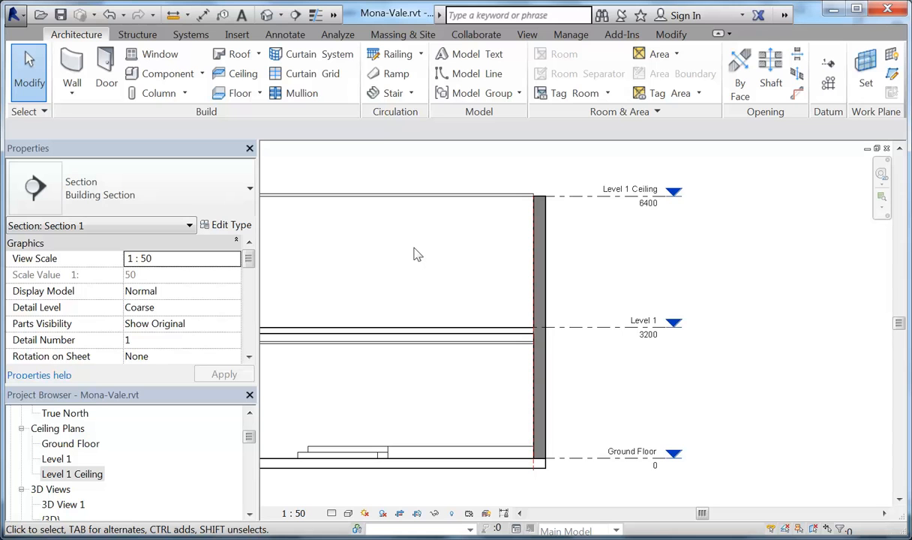
# - Compare the Level 1 Ceiling ceiling plan entry with the Level 1 Ceiling level and its elevation in Section 1
pyautogui.click(78, 475)
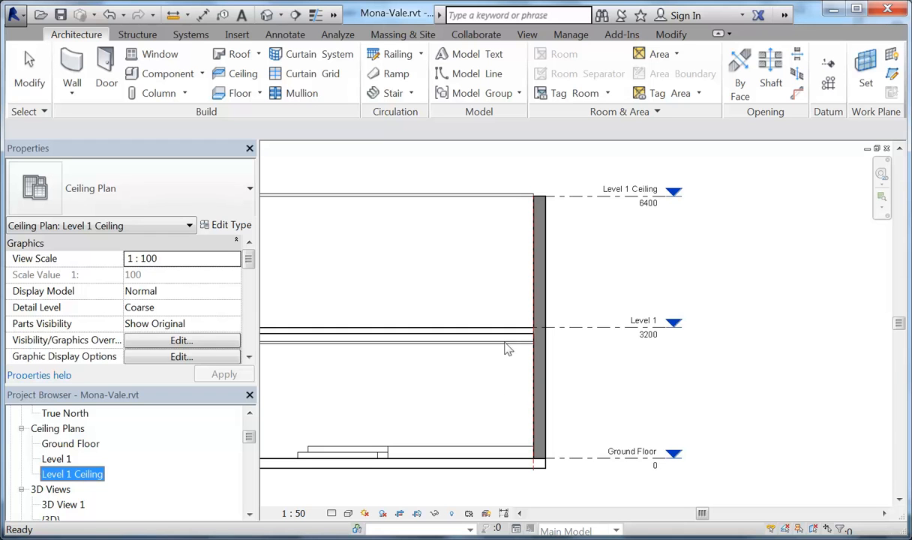
pyautogui.click(425, 251)
pyautogui.moveTo(425, 250); pyautogui.dragTo(454, 375, button='middle')
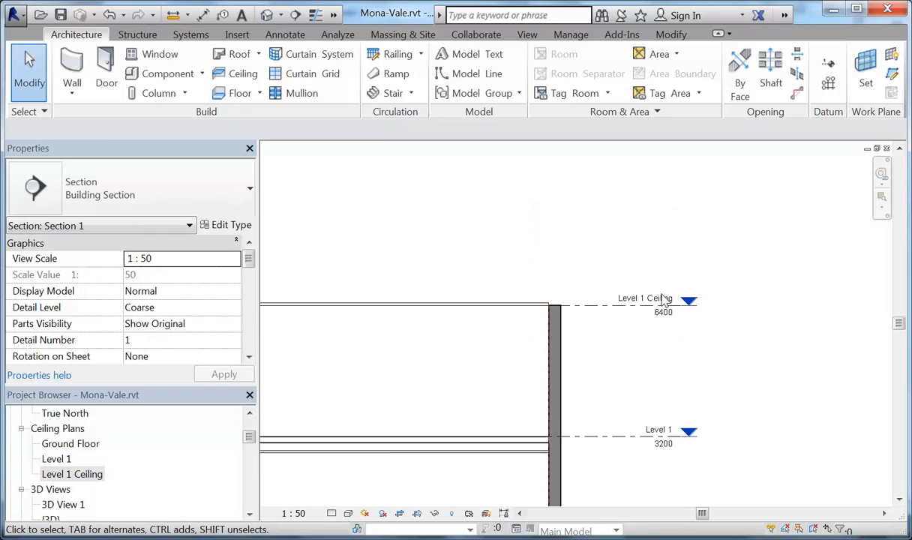
pyautogui.click(636, 302)
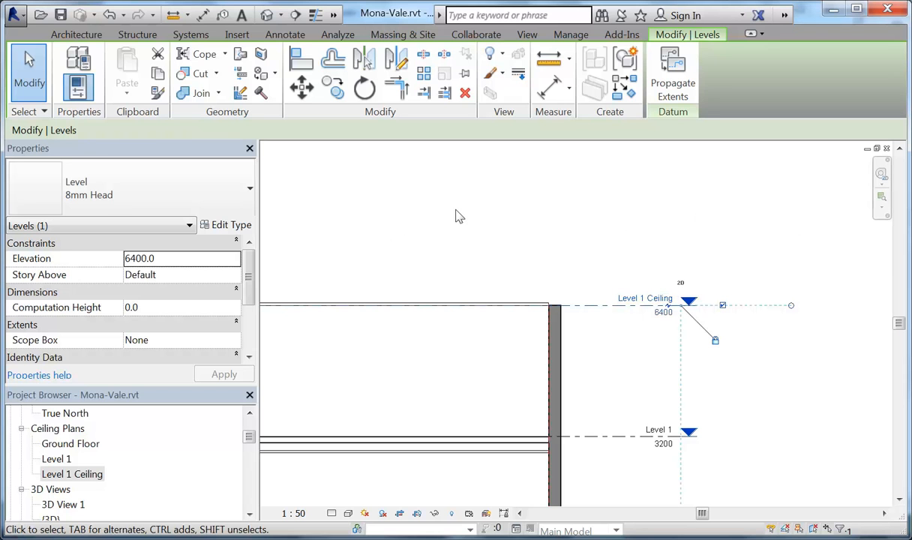
pyautogui.click(420, 373)
pyautogui.moveTo(420, 372); pyautogui.dragTo(482, 291, button='middle')
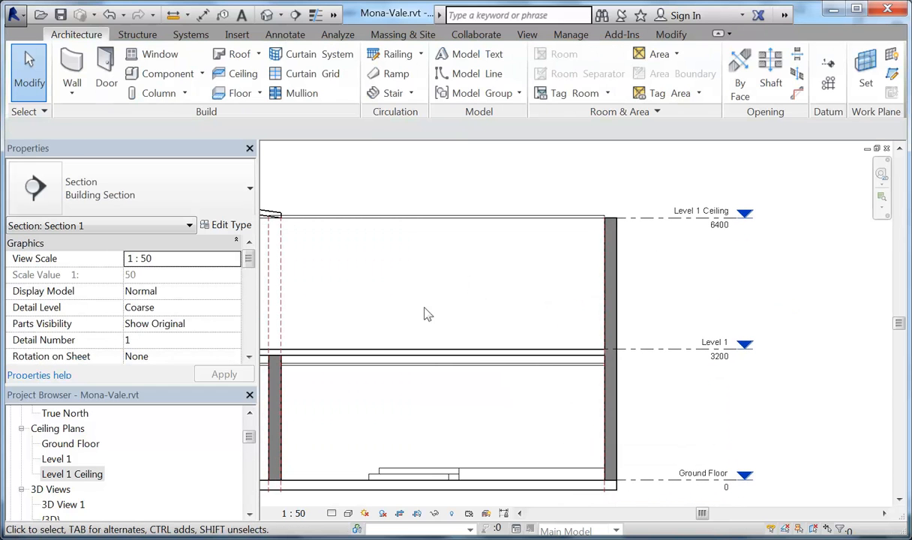
# - Review the Ground Floor, Level 1 and Level 1 Ceiling entries under both the floor plans and the ceiling plans
pyautogui.click(66, 475)
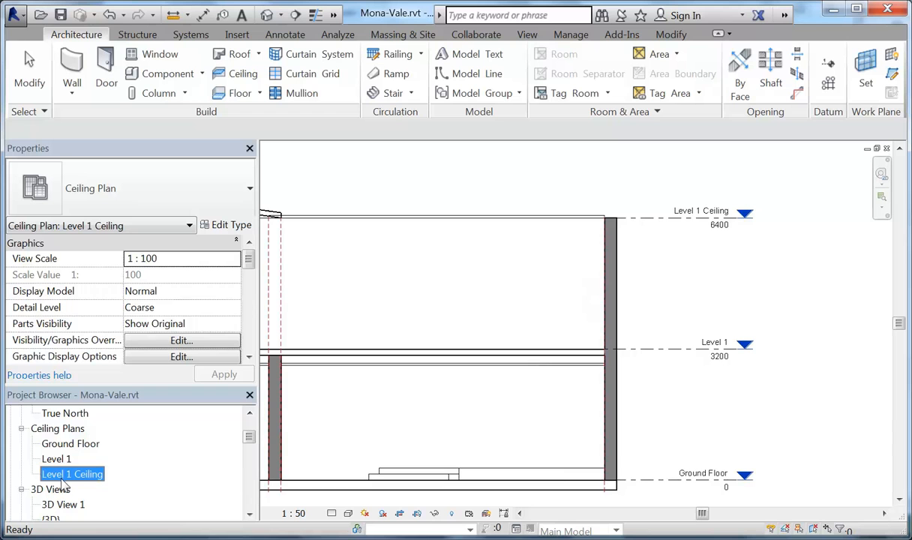
pyautogui.moveTo(250, 438)
pyautogui.mouseDown()
pyautogui.moveTo(254, 429)
pyautogui.moveTo(254, 443)
pyautogui.mouseUp()
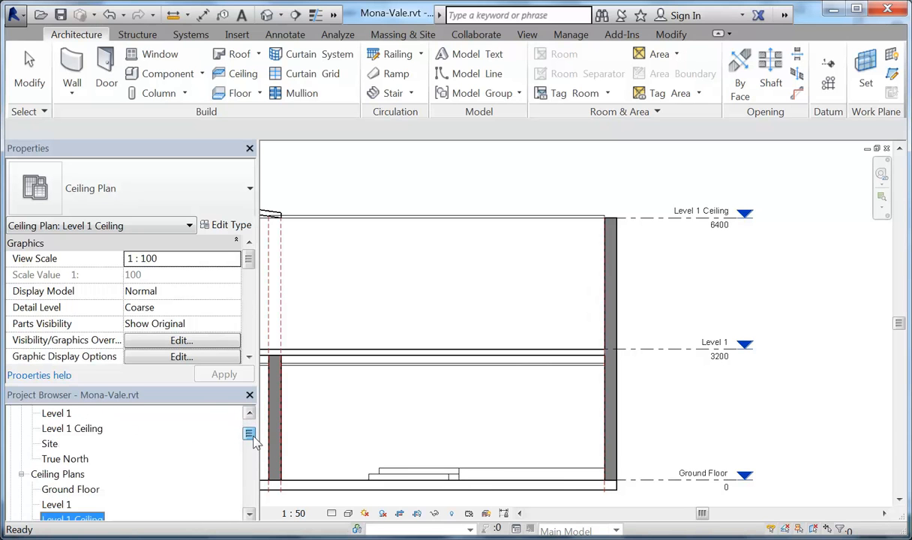
pyautogui.click(65, 429)
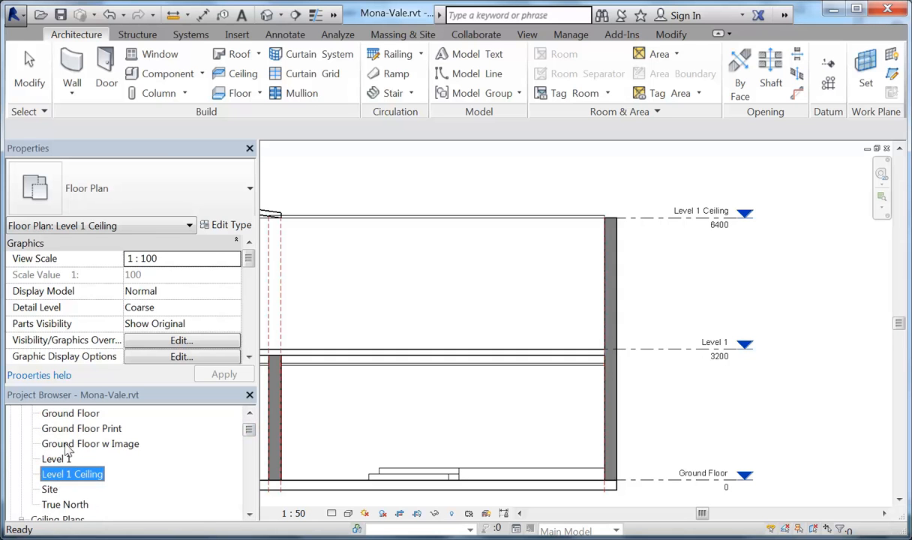
pyautogui.click(58, 442)
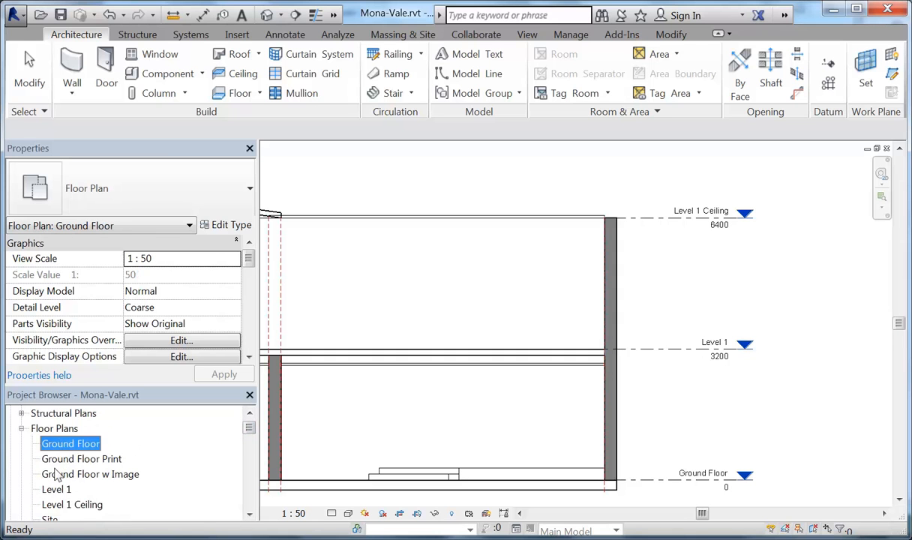
pyautogui.click(55, 489)
pyautogui.scroll(-2, 54, 508)
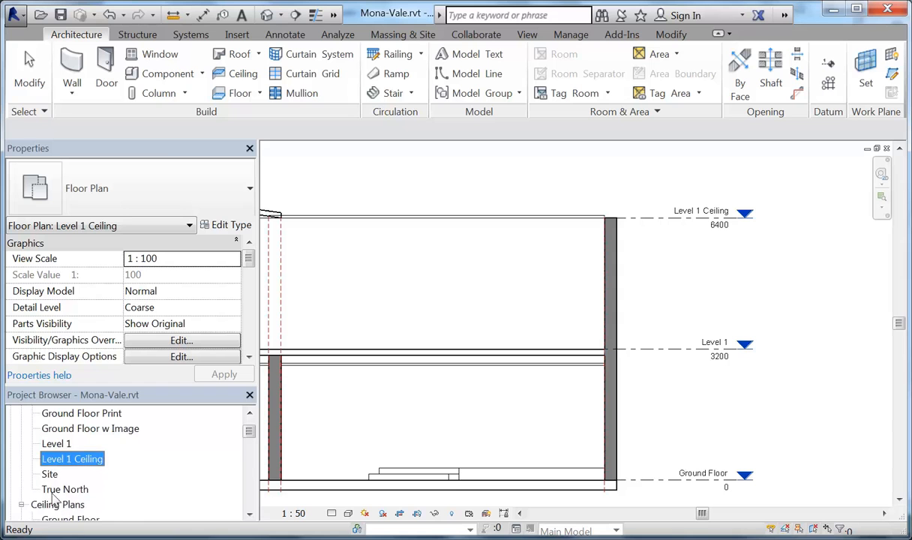
pyautogui.click(68, 474)
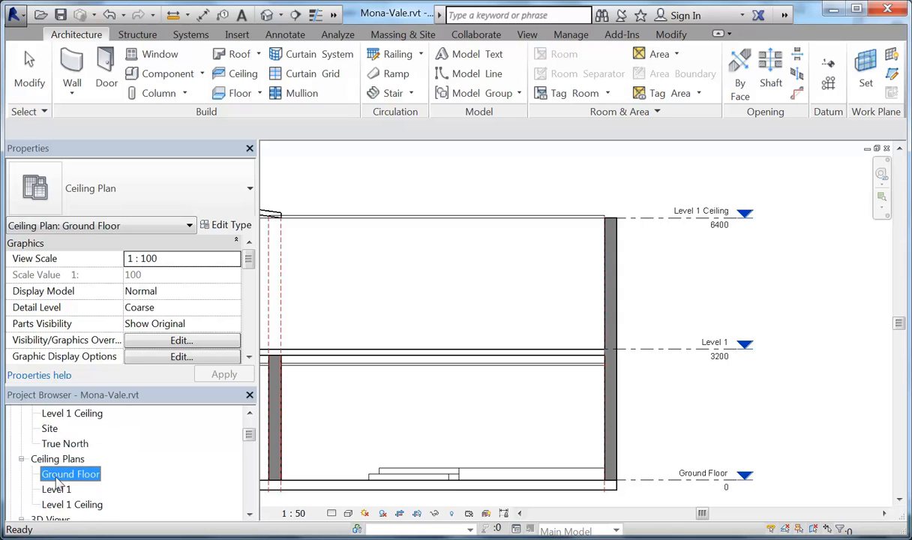
pyautogui.click(56, 488)
pyautogui.click(58, 504)
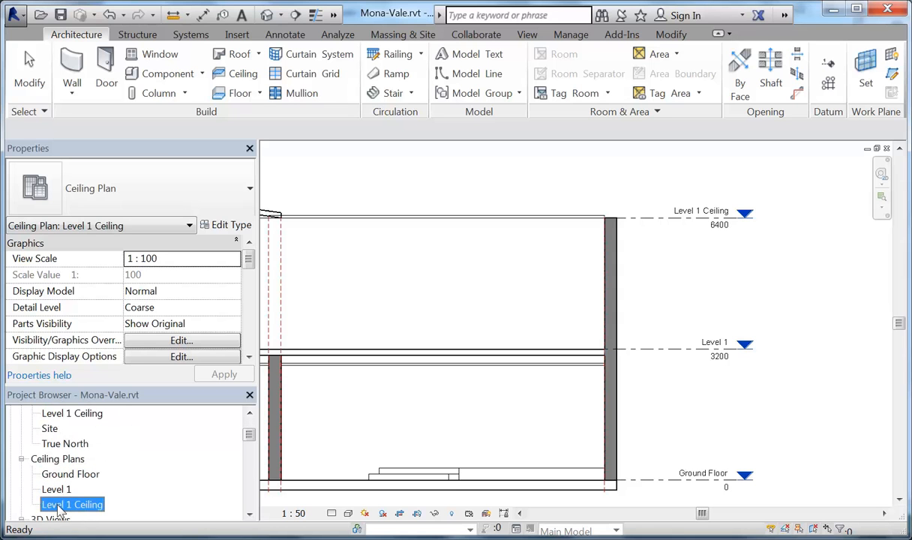
# - Compare the Level 1 Ceiling floor plan with the ceiling plan of the same name, and check the Ground Floor plan entry
pyautogui.click(66, 414)
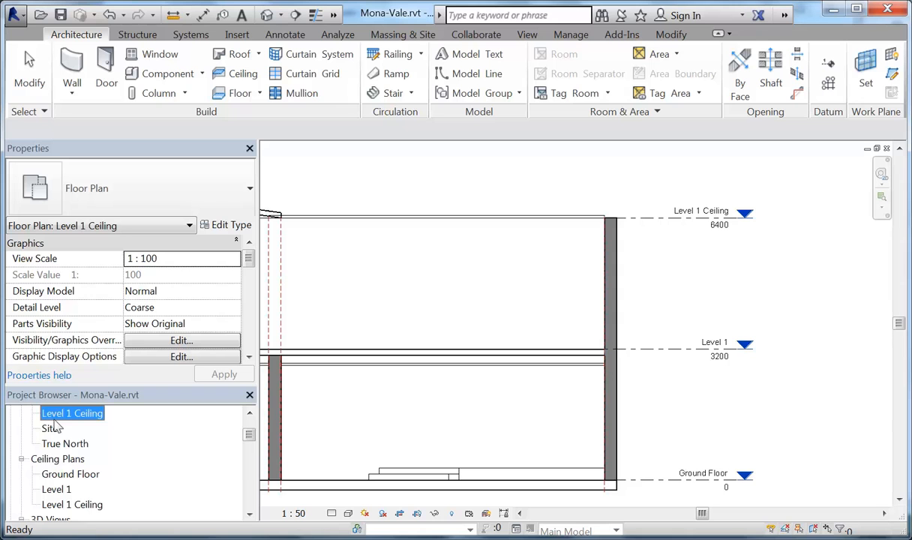
pyautogui.click(60, 503)
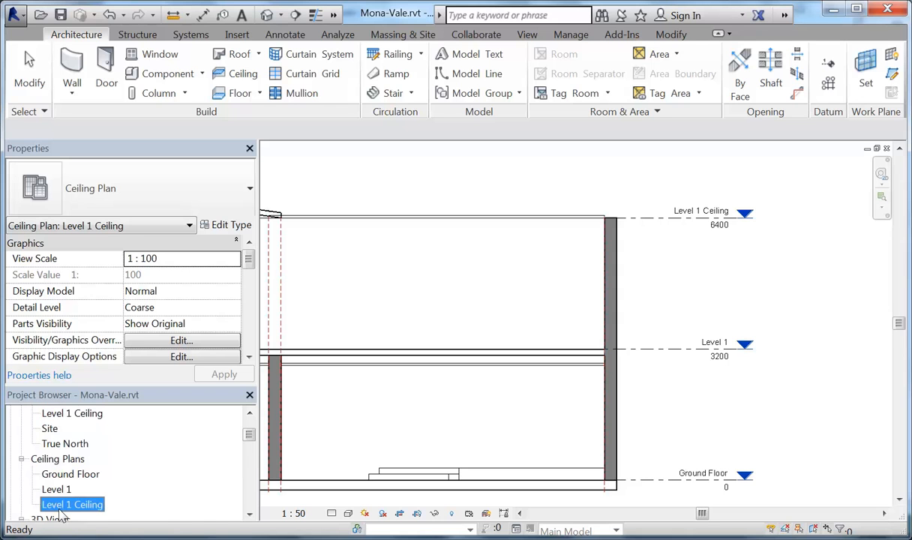
pyautogui.click(62, 415)
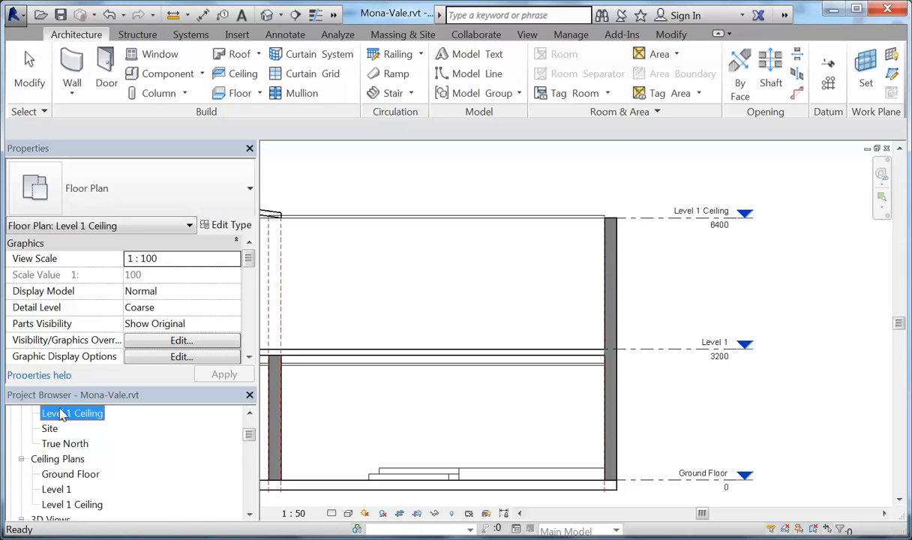
pyautogui.click(57, 505)
pyautogui.scroll(2, 80, 464)
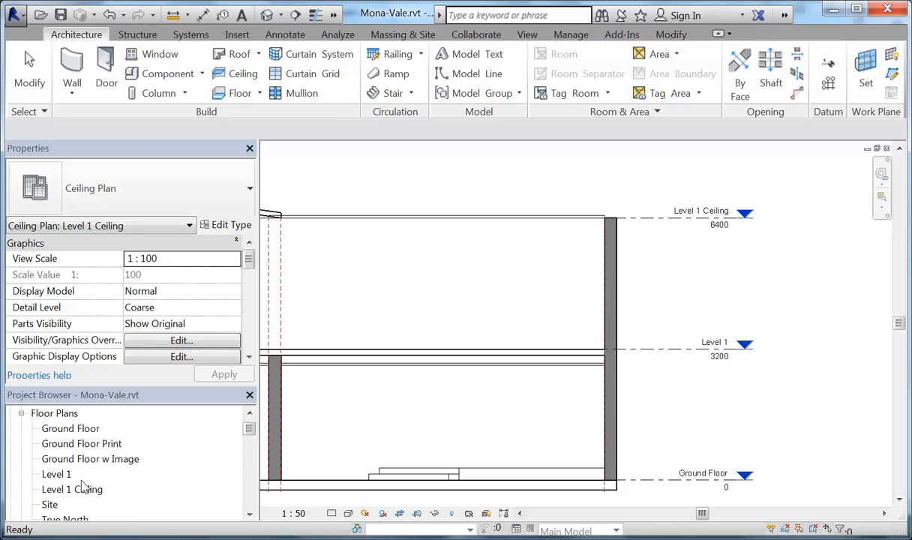
pyautogui.click(72, 429)
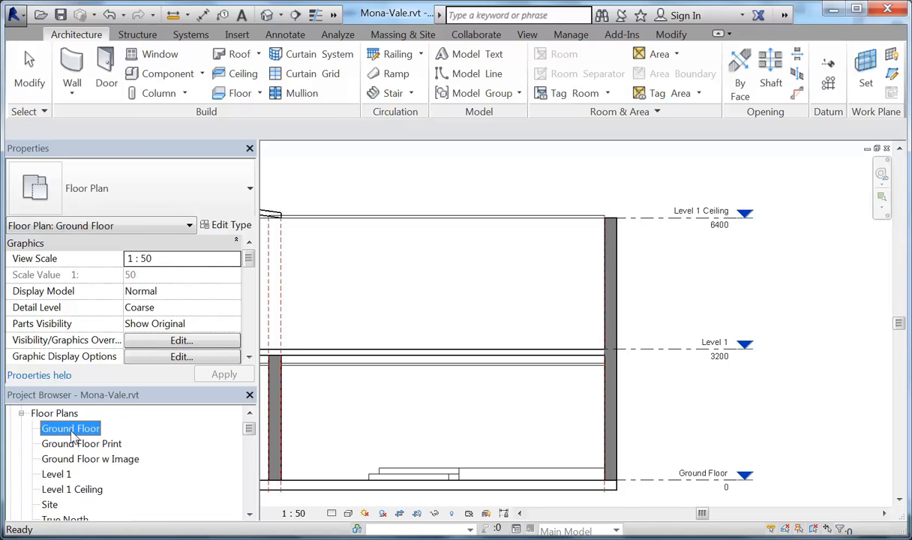
pyautogui.scroll(-3, 75, 441)
# - Delete the Level 1 Ceiling view from the ceiling plans
pyautogui.click(70, 460)
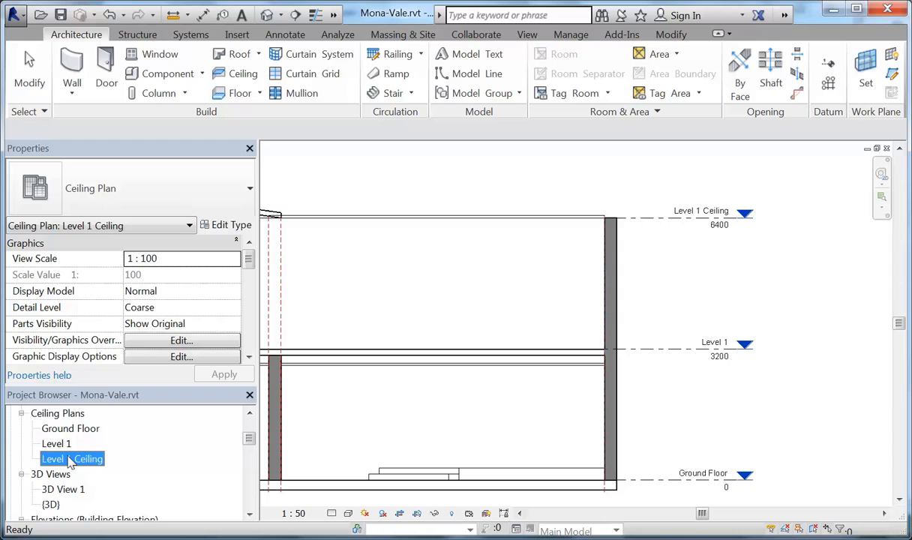
pyautogui.scroll(3, 71, 460)
pyautogui.scroll(-3, 69, 460)
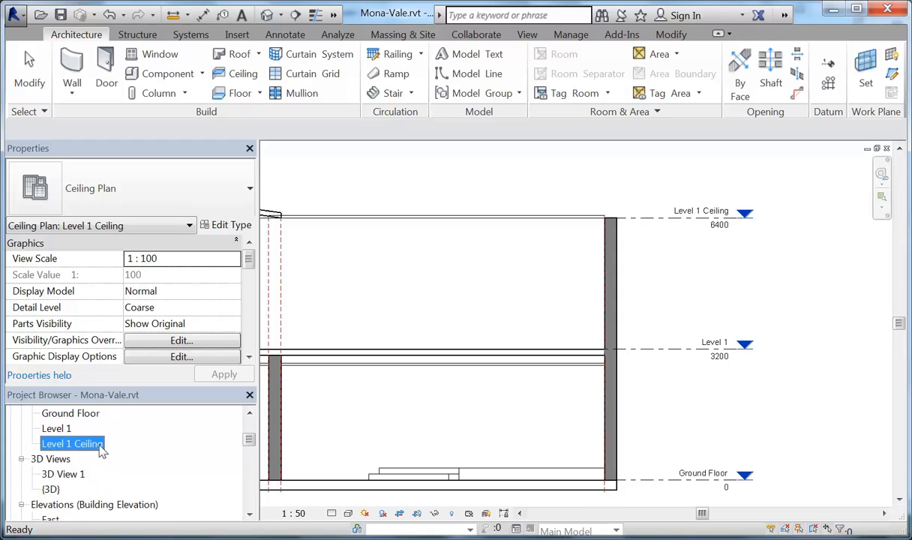
pyautogui.scroll(3, 101, 448)
pyautogui.scroll(-1, 60, 480)
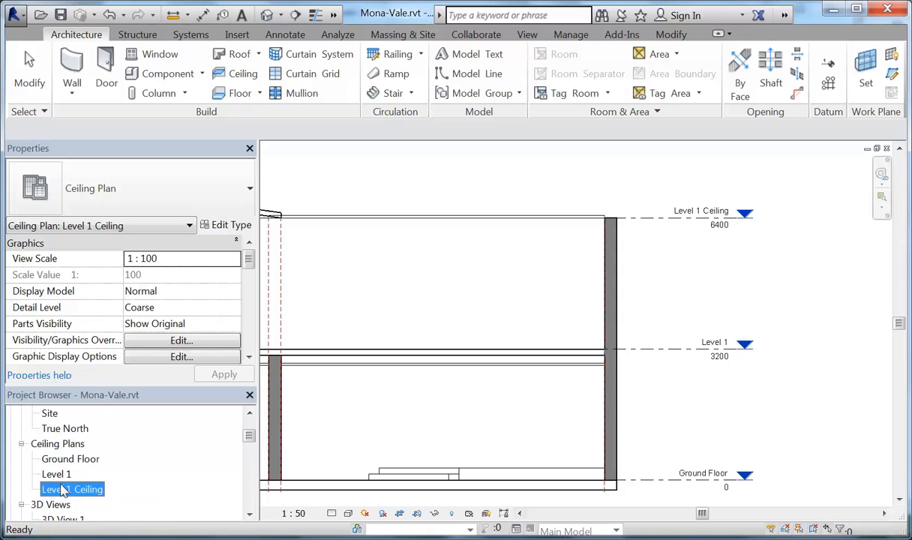
pyautogui.rightClick(70, 495)
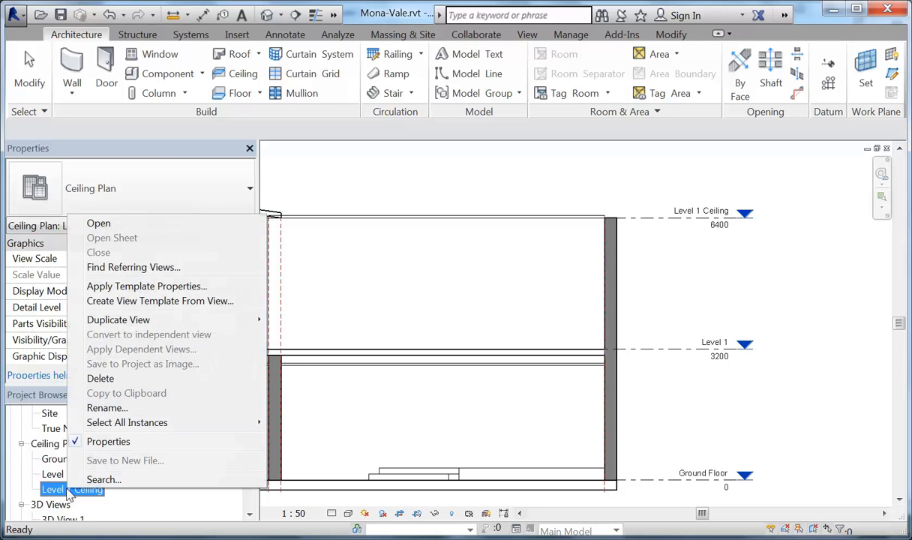
pyautogui.click(106, 379)
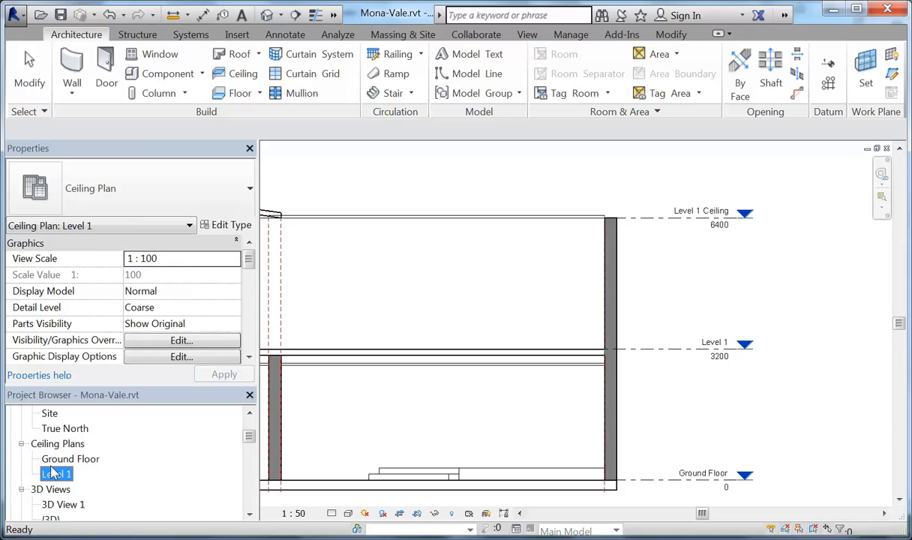
pyautogui.click(584, 256)
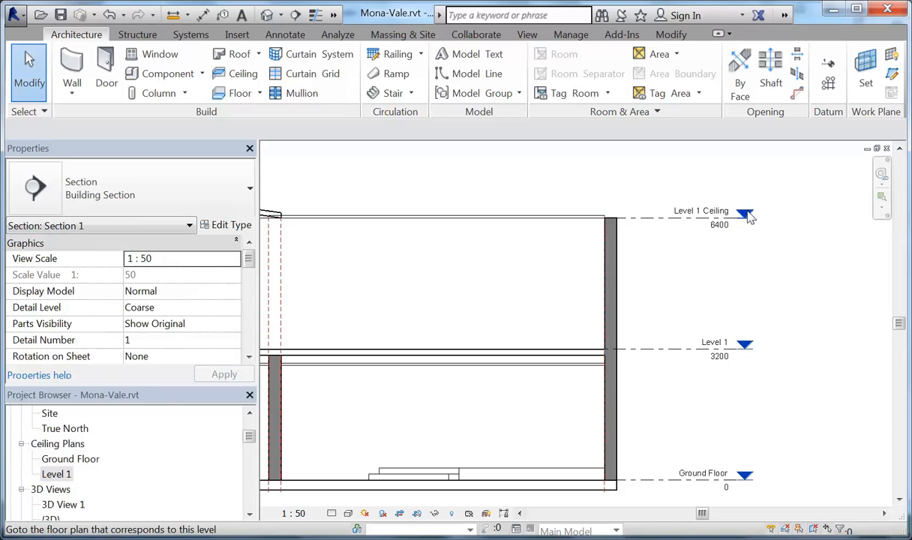
# - Check the Level 1 Ceiling level in Section 1 and open its corresponding floor plan for inspection
pyautogui.click(695, 218)
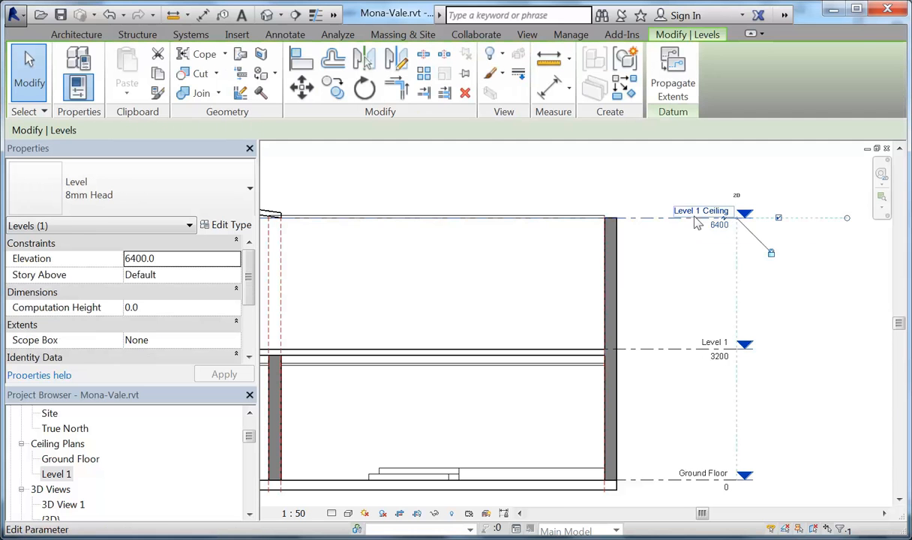
pyautogui.click(690, 270)
pyautogui.scroll(1, 251, 442)
pyautogui.scroll(3, 251, 441)
pyautogui.doubleClick(128, 459)
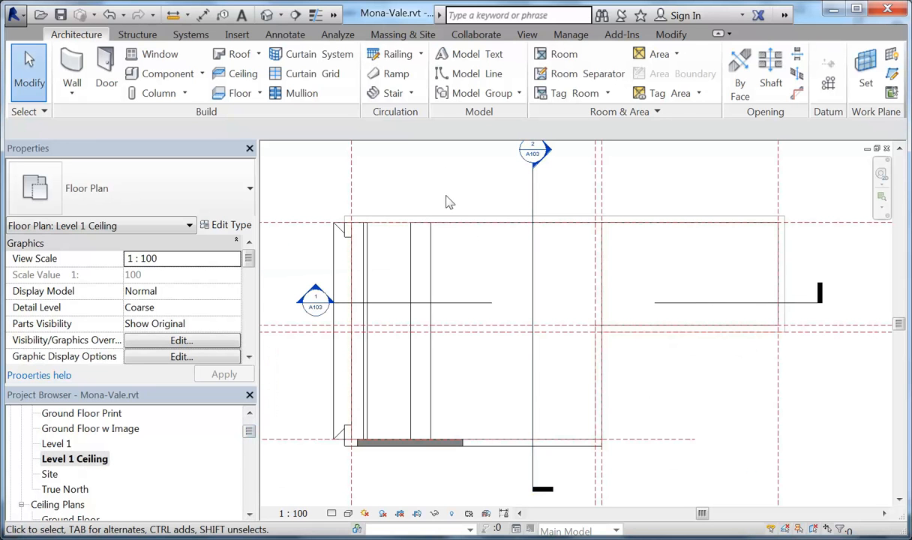
pyautogui.click(89, 463)
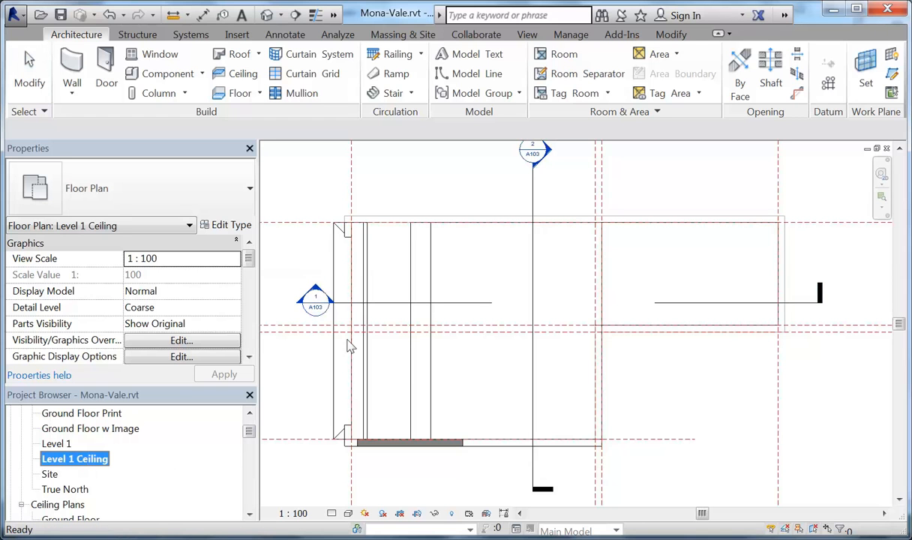
# - Return to Section 1 and delete the Level 1 Ceiling view from the floor plans
pyautogui.doubleClick(304, 272)
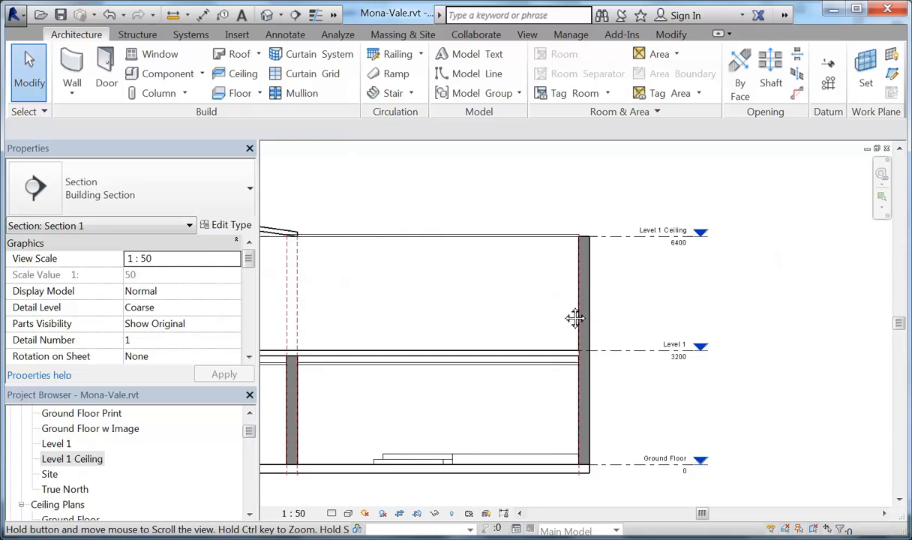
pyautogui.moveTo(577, 316); pyautogui.dragTo(621, 348, button='middle')
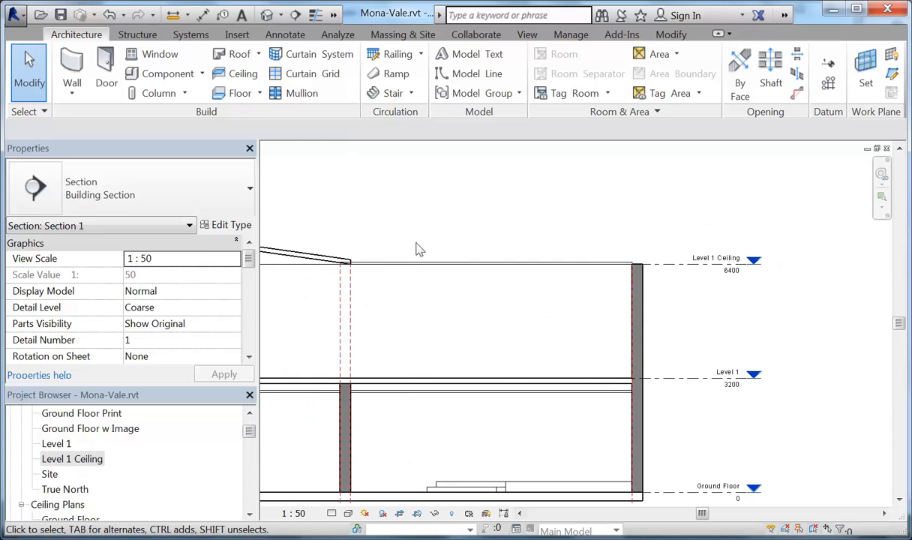
pyautogui.click(78, 464)
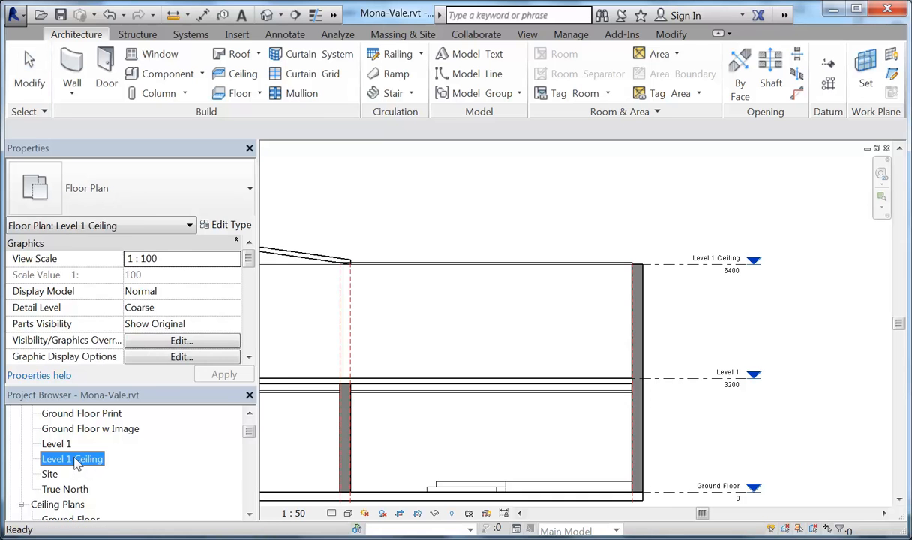
pyautogui.rightClick(78, 463)
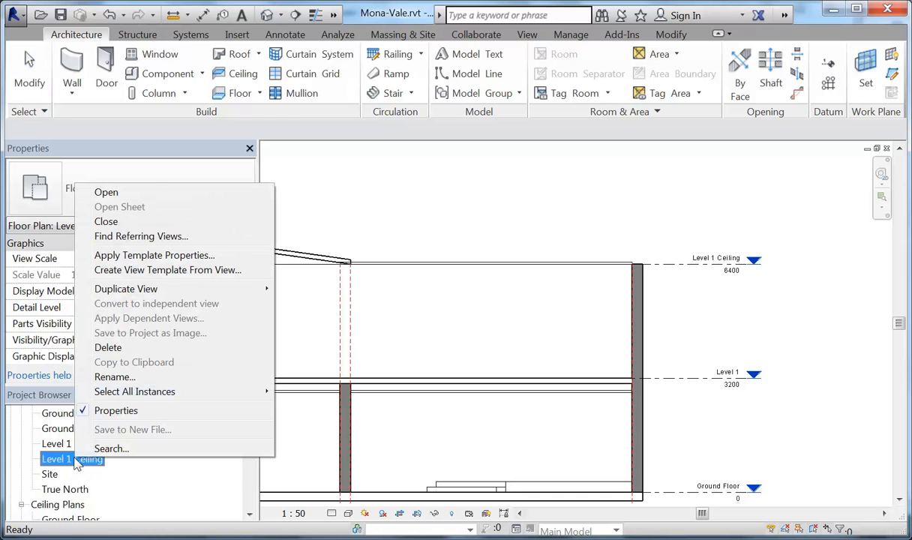
pyautogui.click(118, 348)
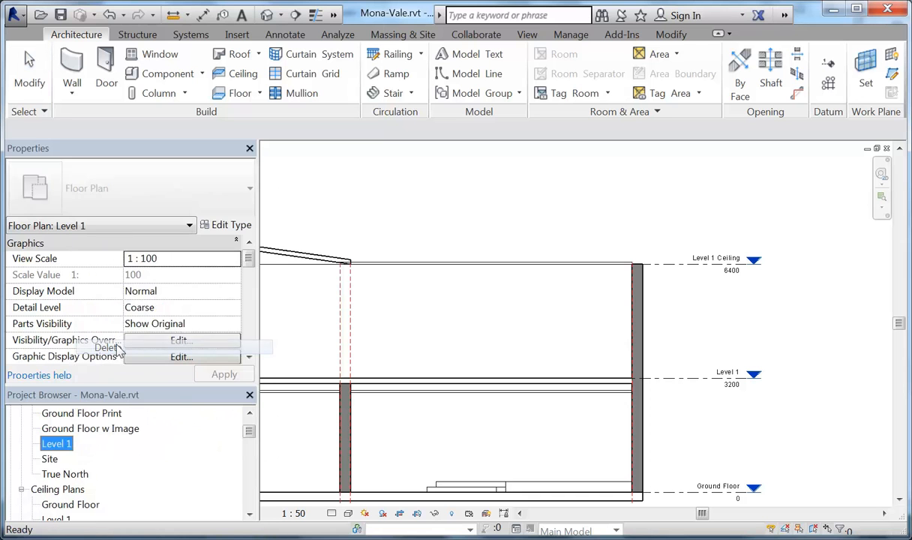
# - Open the Level 1 floor plan and examine the upper-floor walls around the right-hand wing
pyautogui.doubleClick(58, 442)
pyautogui.scroll(-2, 435, 375)
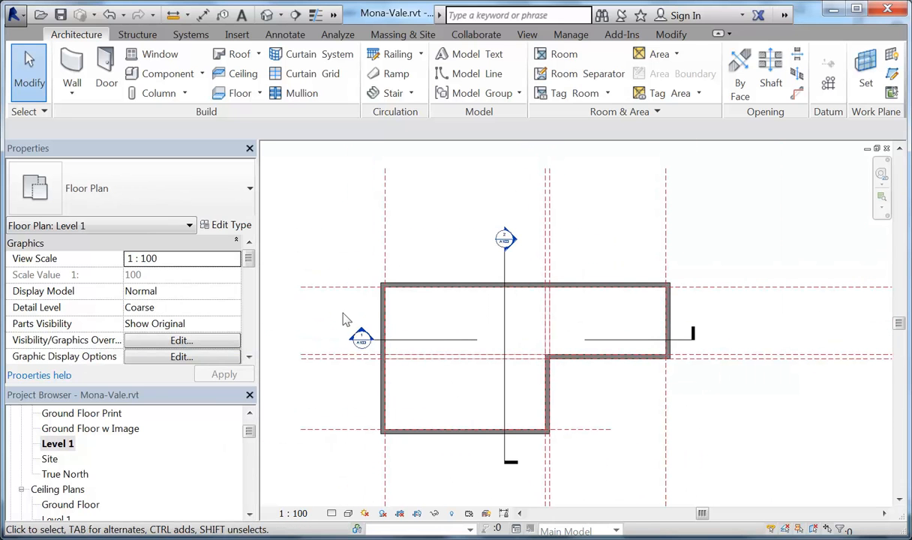
pyautogui.scroll(2, 630, 349)
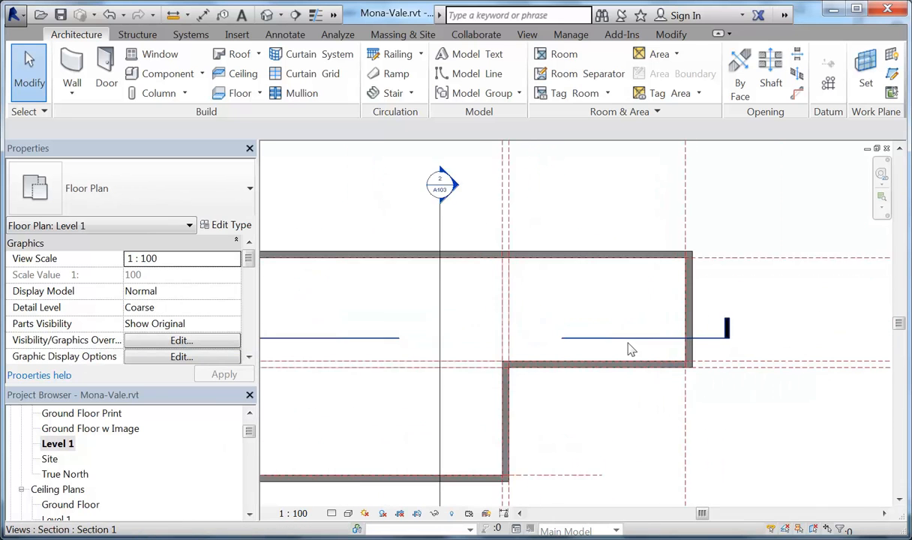
# - Open the Ground Floor ceiling plan and the Level 1 ceiling plan, and examine the right-hand wing on Level 1
pyautogui.doubleClick(67, 503)
pyautogui.doubleClick(53, 473)
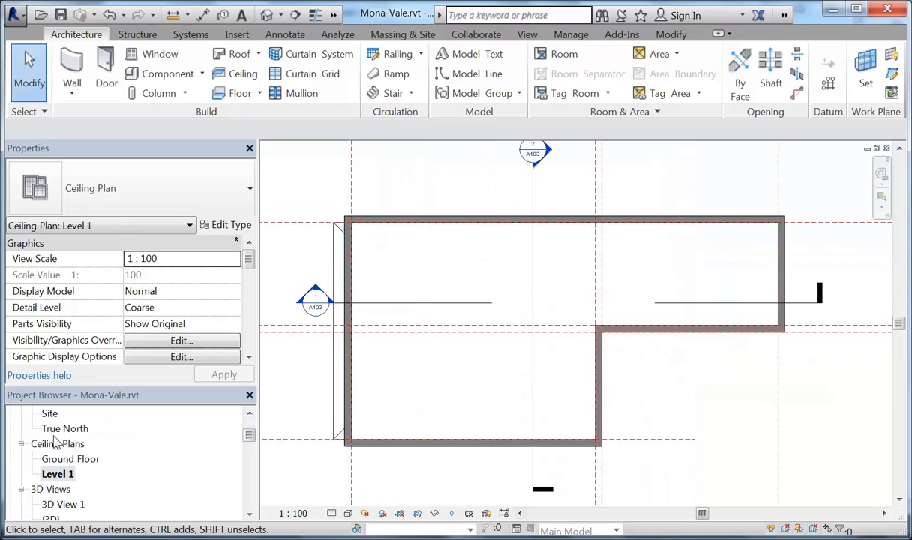
pyautogui.moveTo(632, 264); pyautogui.dragTo(418, 318, button='middle')
pyautogui.scroll(3, 464, 259)
pyautogui.scroll(1, 463, 321)
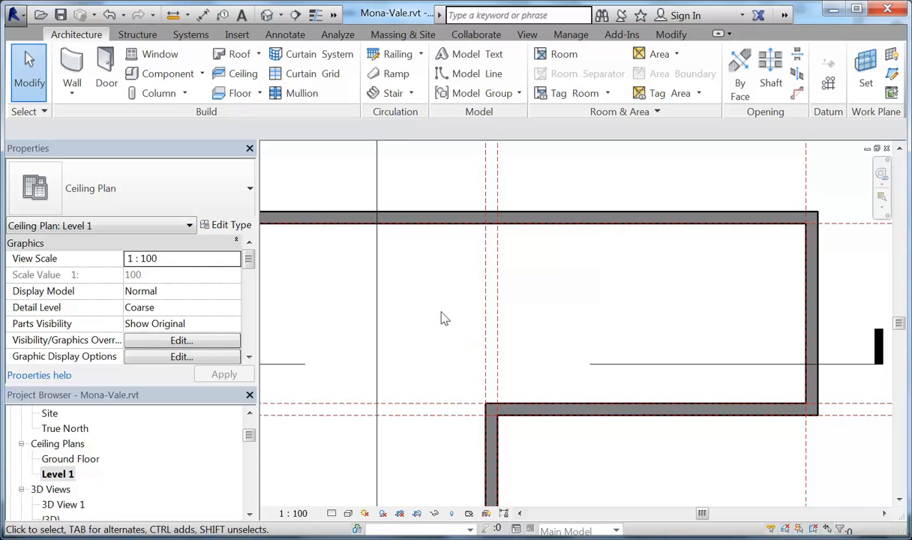
pyautogui.scroll(-2, 444, 318)
pyautogui.moveTo(444, 317); pyautogui.dragTo(588, 321, button='middle')
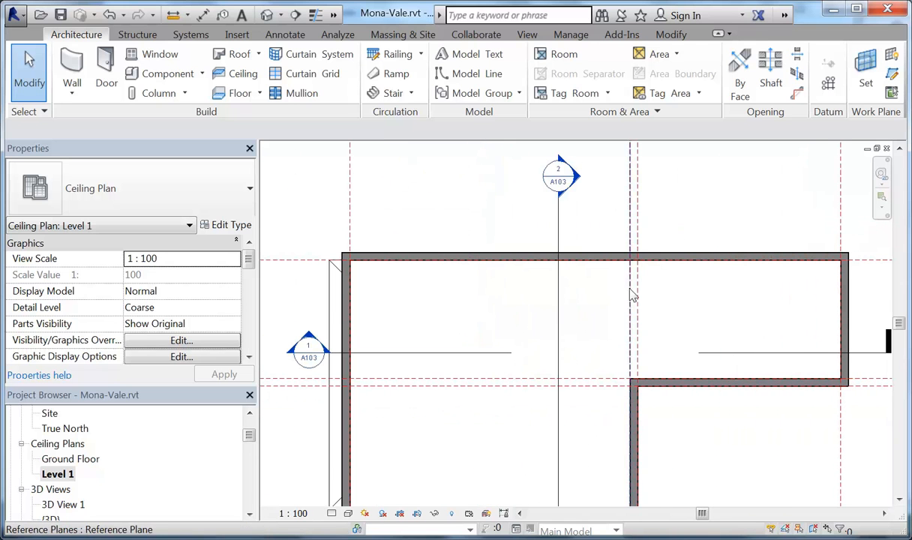
# - Open Section 1 and examine the upper-floor ceiling's edge where it meets the roof's low end
pyautogui.doubleClick(304, 350)
pyautogui.moveTo(318, 244); pyautogui.dragTo(576, 287, button='middle')
pyautogui.scroll(2, 576, 287)
pyautogui.moveTo(671, 295); pyautogui.dragTo(486, 257, button='middle')
pyautogui.scroll(1, 492, 263)
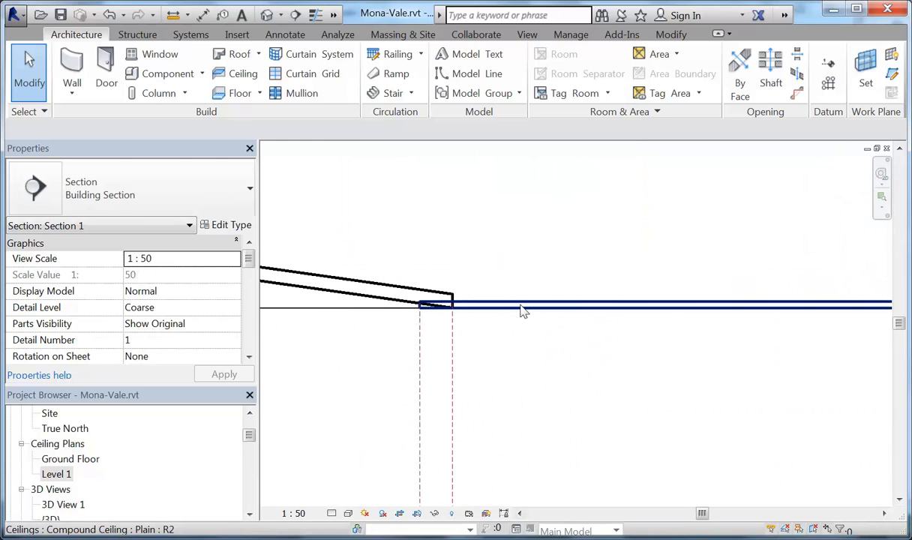
pyautogui.click(519, 304)
pyautogui.scroll(3, 431, 322)
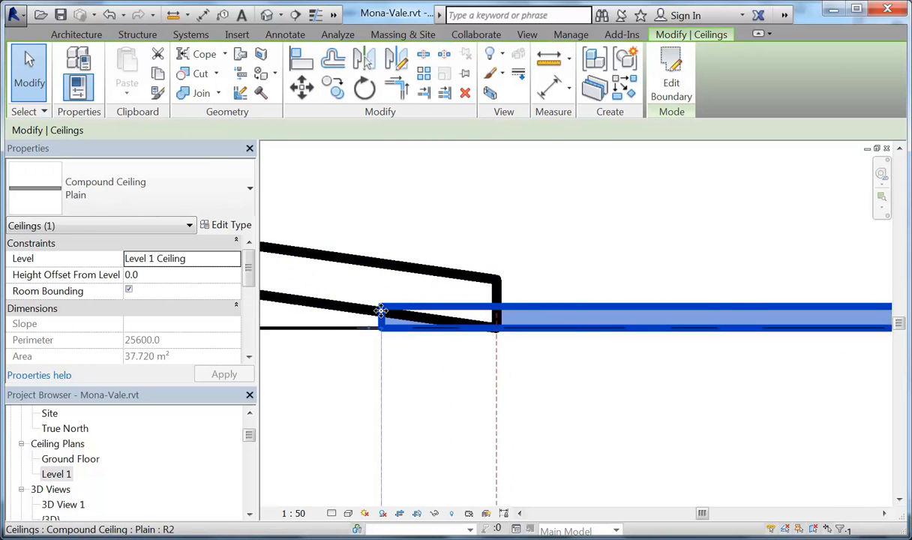
pyautogui.scroll(2, 379, 322)
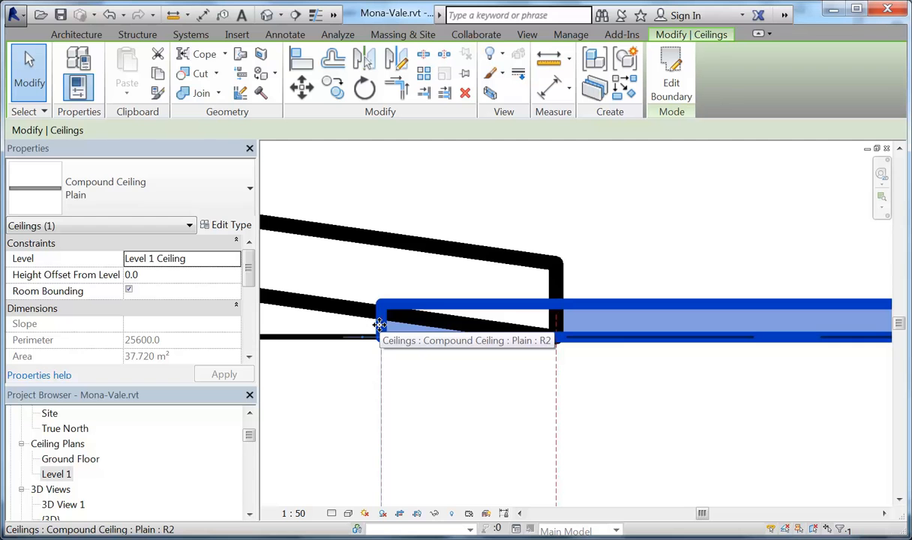
pyautogui.scroll(2, 379, 324)
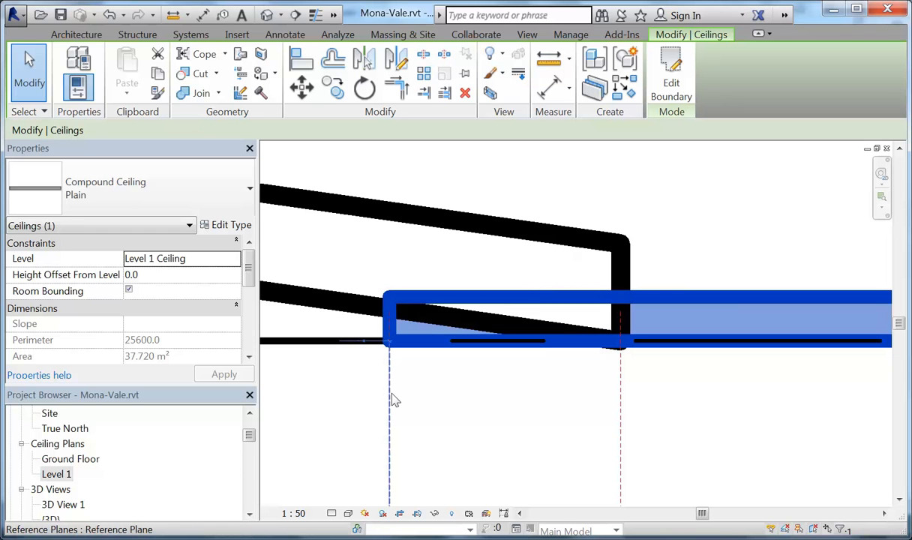
pyautogui.scroll(-3, 407, 326)
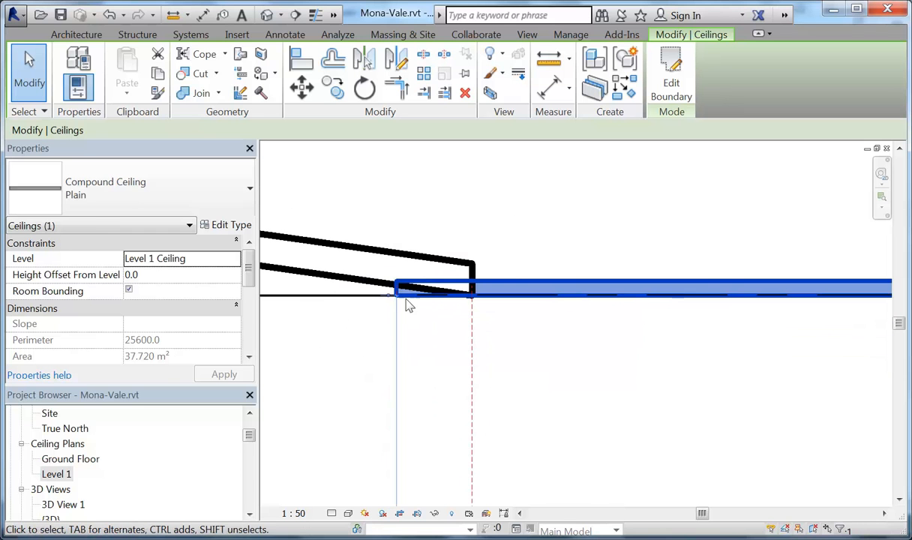
# - Open the Level 1 ceiling plan and inspect the reference plane along the inner edge of the right-hand wing
pyautogui.doubleClick(59, 476)
pyautogui.moveTo(589, 287); pyautogui.dragTo(341, 284, button='middle')
pyautogui.scroll(3, 340, 282)
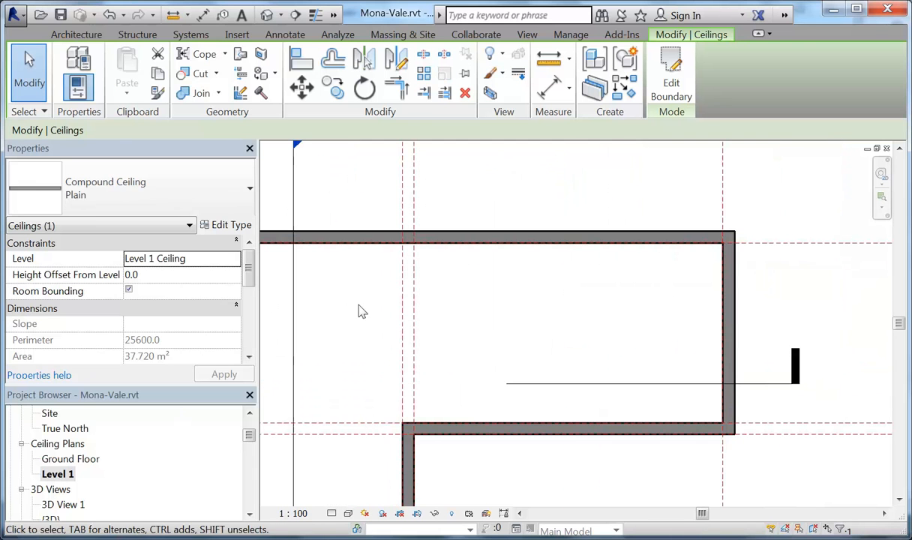
pyautogui.click(403, 309)
pyautogui.scroll(3, 386, 341)
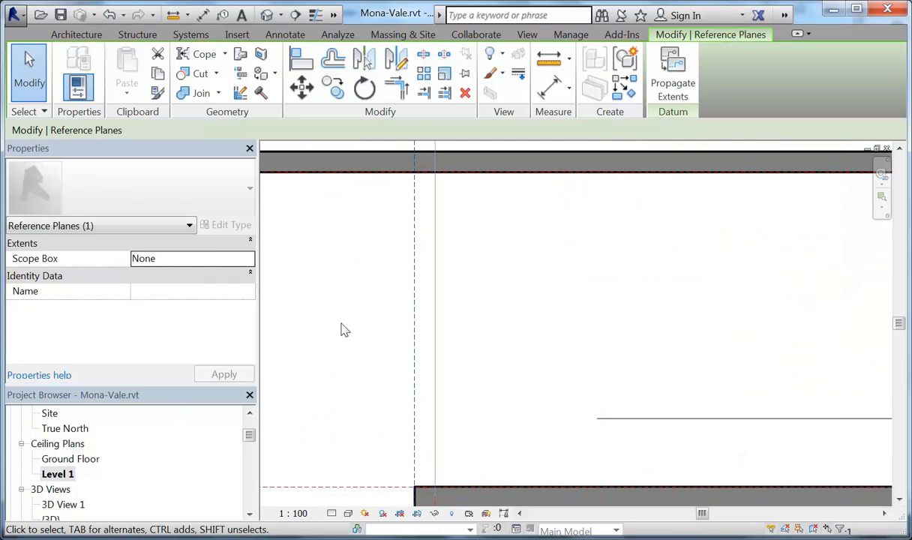
pyautogui.click(353, 327)
pyautogui.scroll(-3, 473, 312)
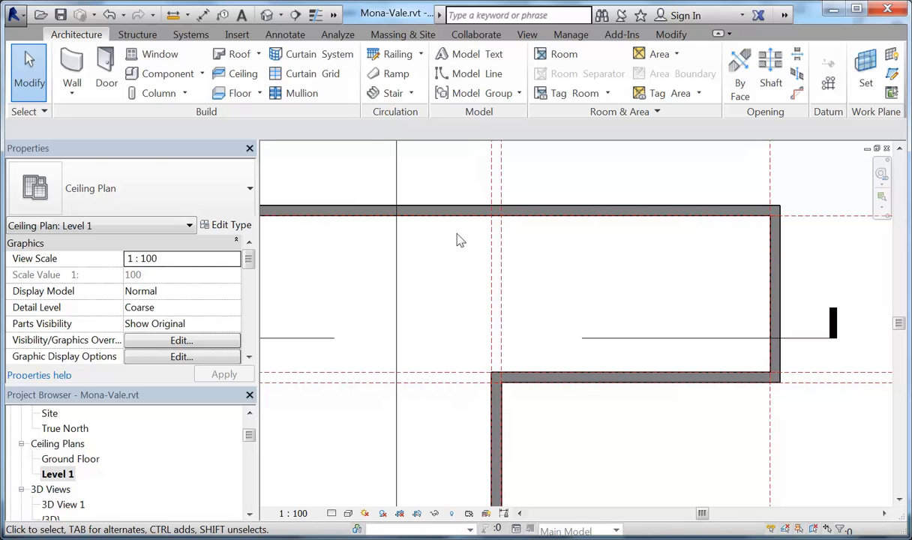
# - Recheck the upper ceiling's height and level in Section 1, and return to the Level 1 ceiling plan
pyautogui.scroll(-3, 456, 240)
pyautogui.moveTo(533, 226); pyautogui.dragTo(558, 272, button='middle')
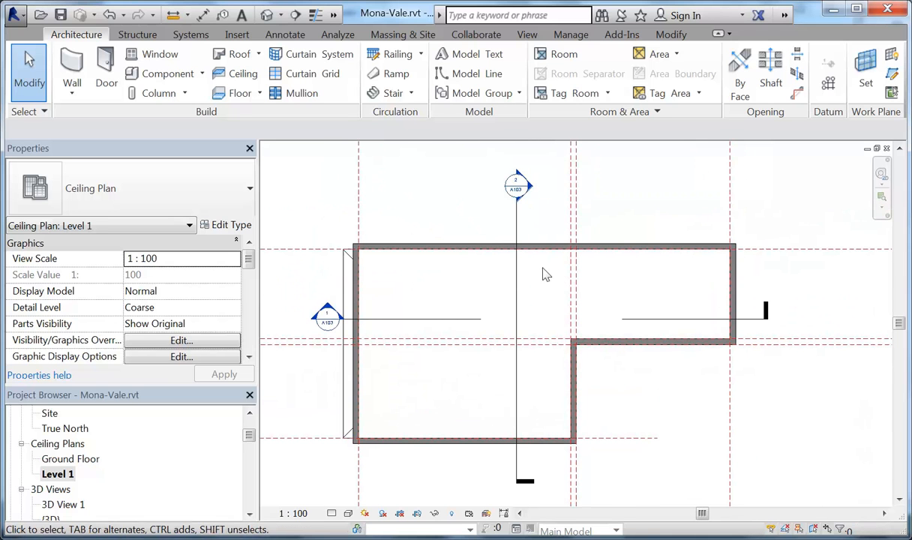
pyautogui.doubleClick(327, 314)
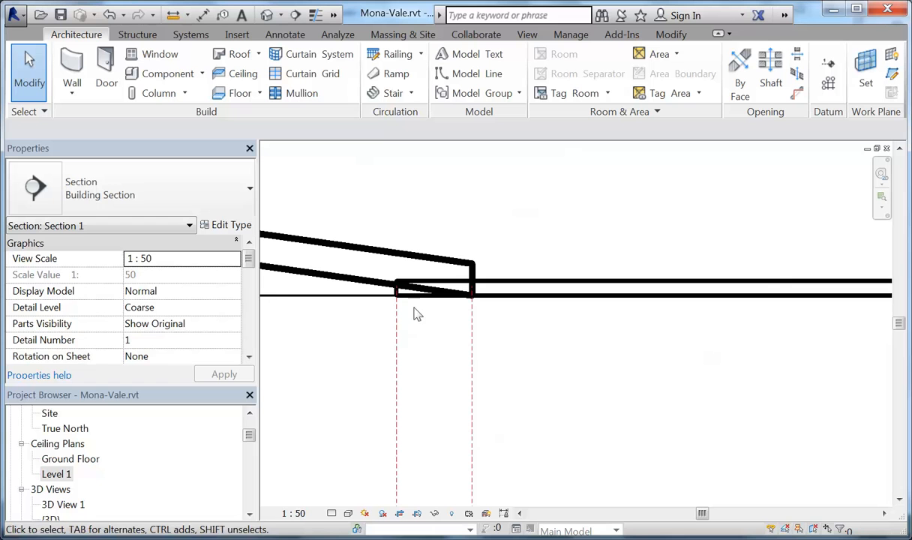
pyautogui.click(597, 286)
pyautogui.scroll(-4, 607, 305)
pyautogui.moveTo(606, 306); pyautogui.dragTo(438, 270, button='middle')
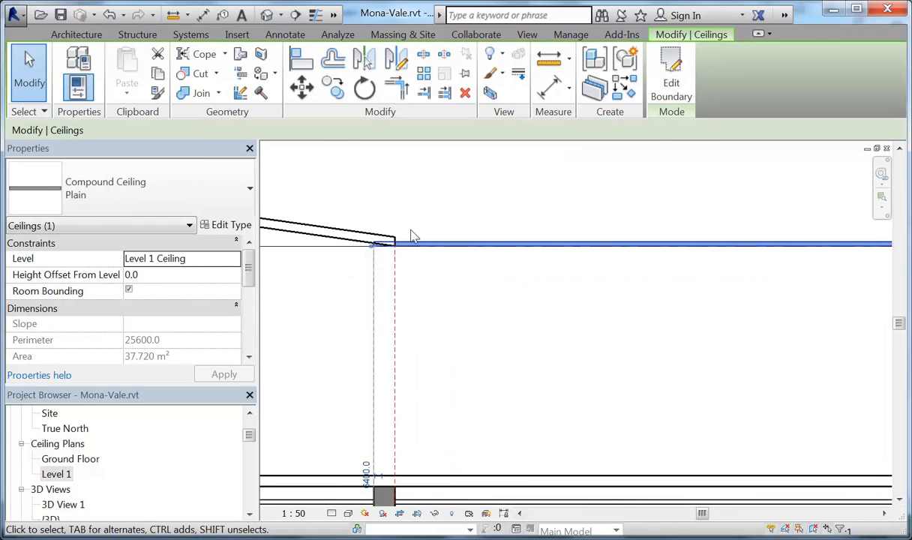
pyautogui.click(315, 386)
pyautogui.doubleClick(56, 475)
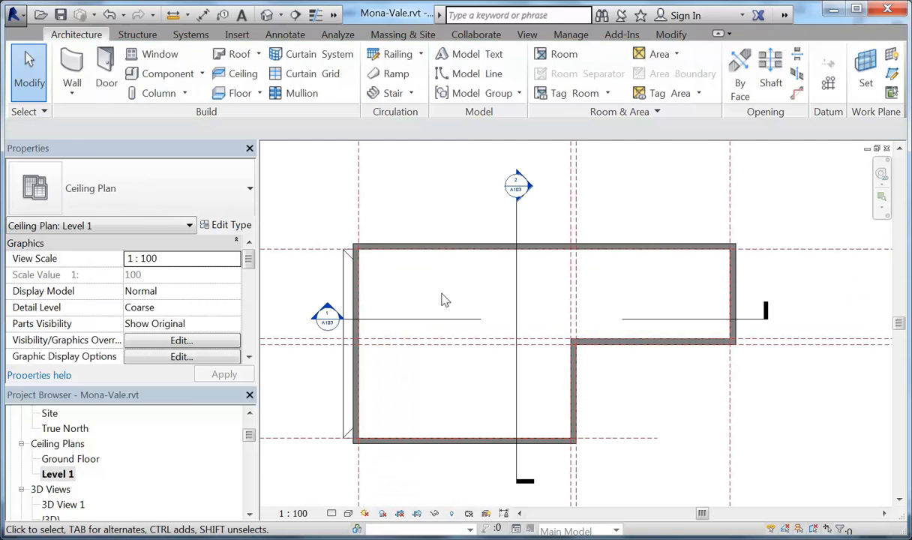
pyautogui.moveTo(442, 300); pyautogui.dragTo(427, 293, button='middle')
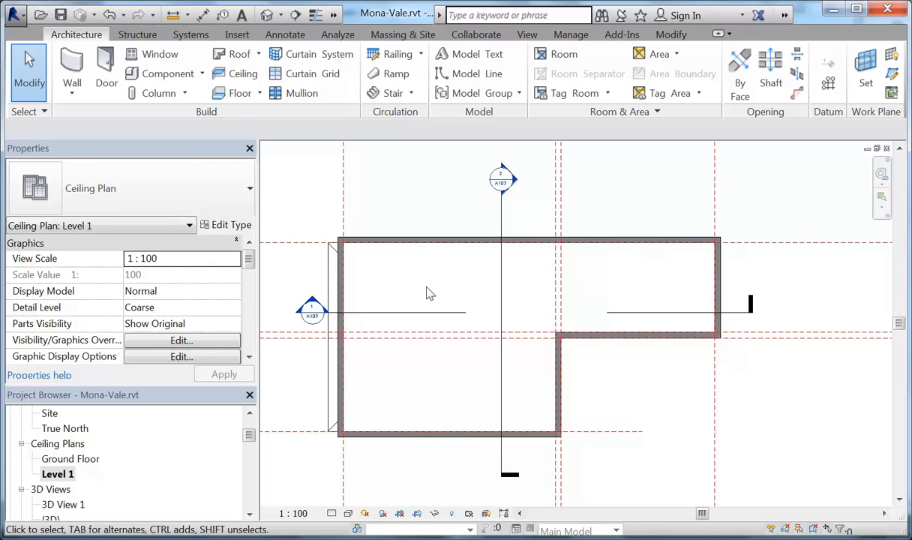
# - Set the Level 1 ceiling plan's view range offsets to 200 for both Top and View Depth
pyautogui.moveTo(248, 260); pyautogui.dragTo(248, 311)
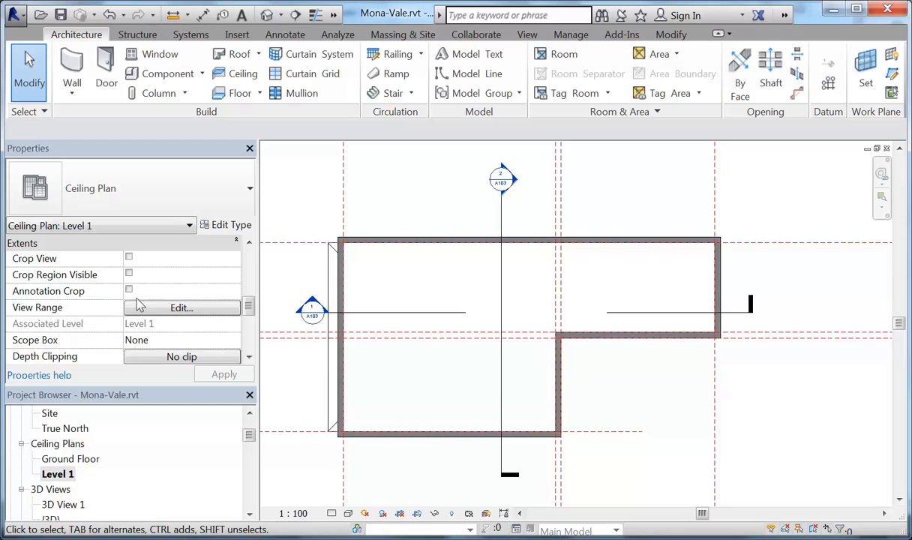
pyautogui.moveTo(248, 305)
pyautogui.mouseDown()
pyautogui.moveTo(250, 278)
pyautogui.moveTo(248, 306)
pyautogui.mouseUp()
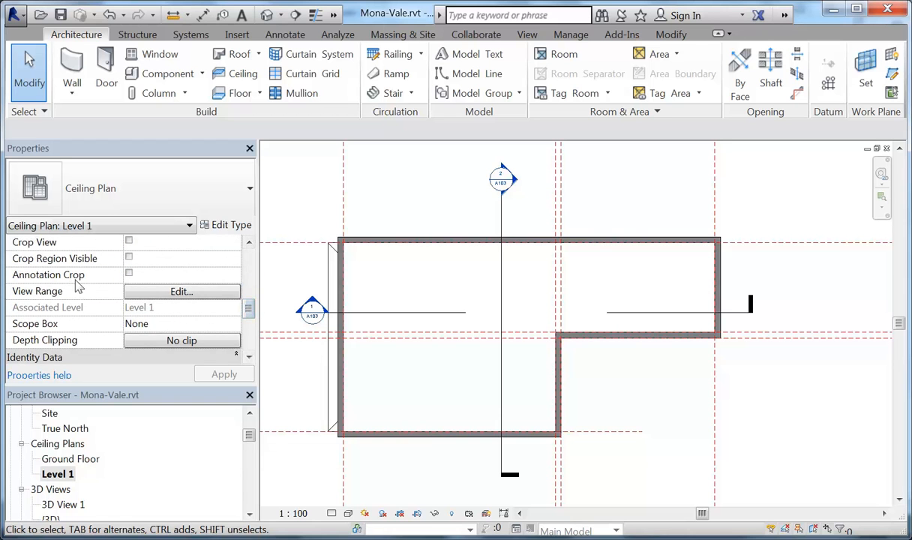
pyautogui.click(152, 293)
pyautogui.moveTo(403, 167); pyautogui.dragTo(253, 131)
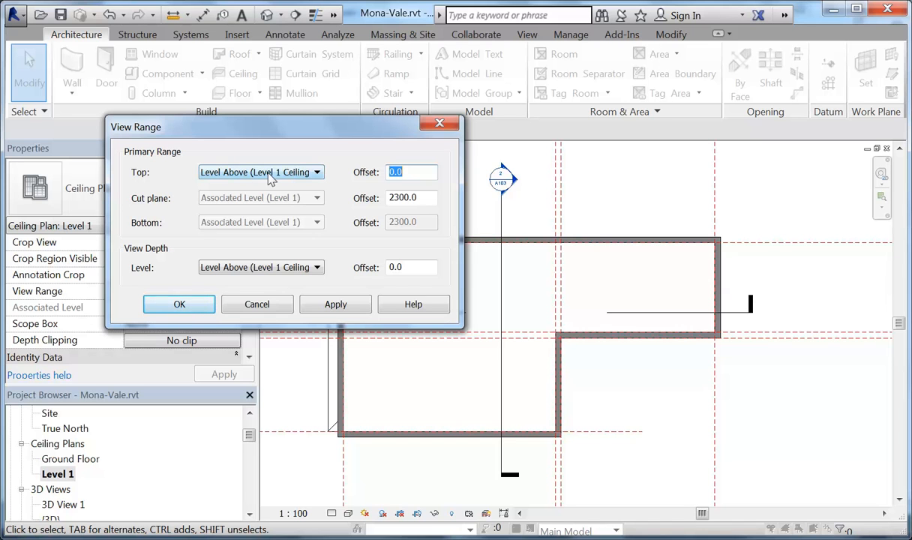
pyautogui.write('200')
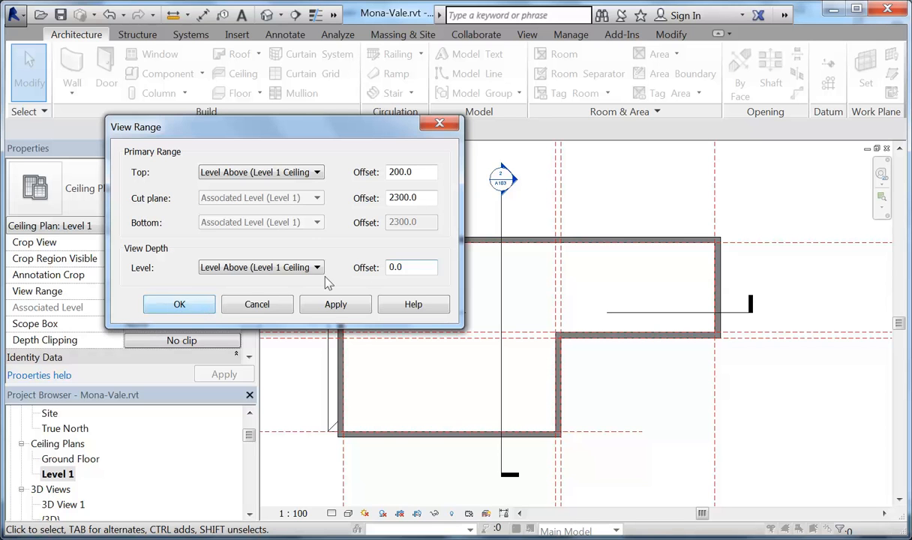
pyautogui.write('200')
pyautogui.click(411, 171)
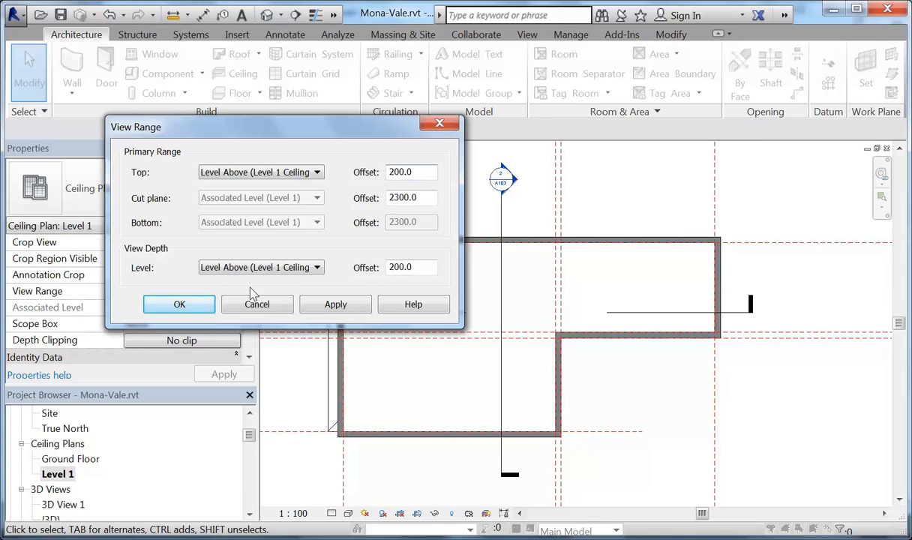
pyautogui.click(179, 305)
# - Examine the Level 1 ceiling plan with its extended range and review the view range settings without changing them
pyautogui.moveTo(425, 277); pyautogui.dragTo(401, 252, button='middle')
pyautogui.scroll(3, 544, 248)
pyautogui.moveTo(535, 325); pyautogui.dragTo(557, 293, button='middle')
pyautogui.scroll(-1, 473, 306)
pyautogui.scroll(-2, 474, 303)
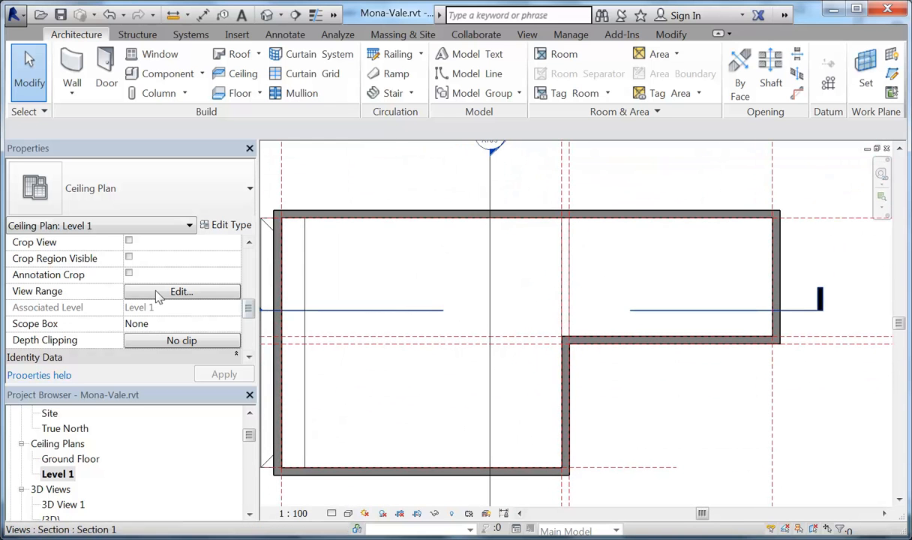
pyautogui.click(180, 291)
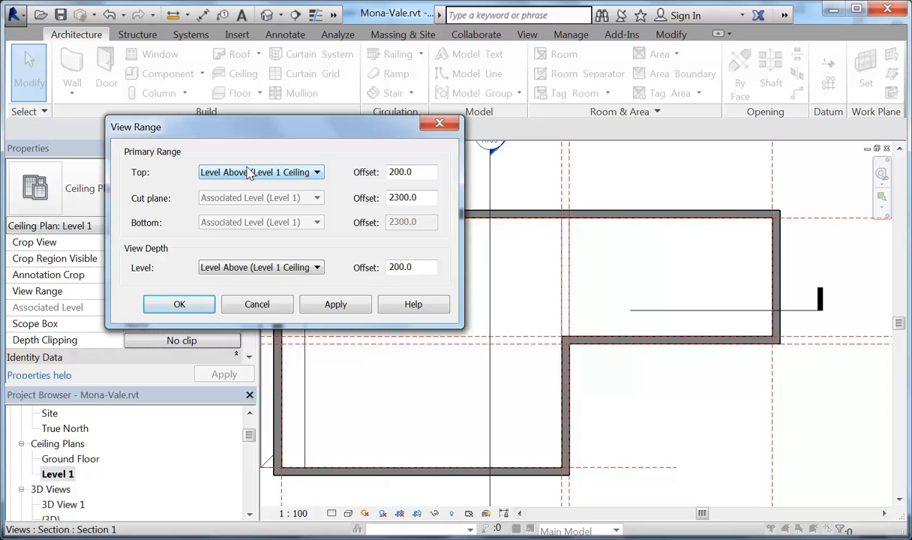
pyautogui.click(249, 312)
# - Select the right-hand wing's ceiling and the roof in turn to inspect their extents in the ceiling plan
pyautogui.scroll(-1, 382, 291)
pyautogui.moveTo(384, 291); pyautogui.dragTo(425, 272, button='middle')
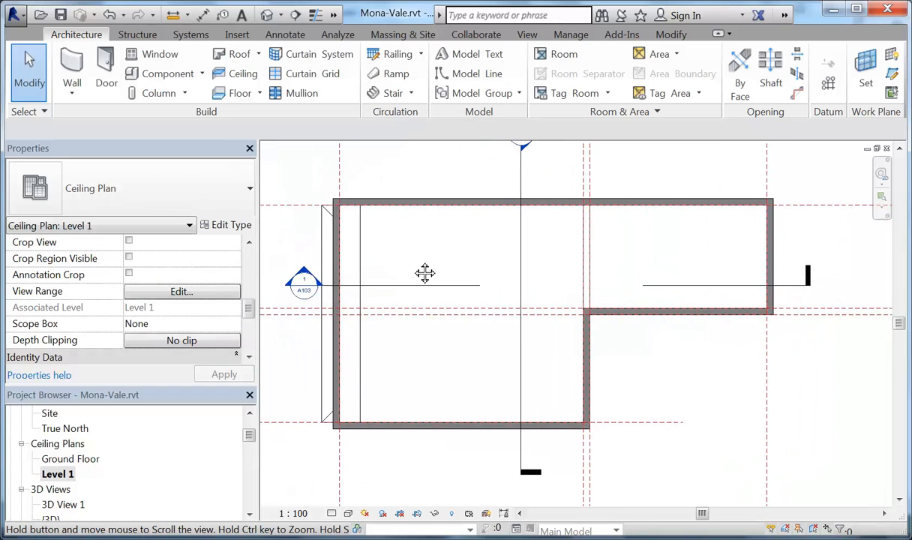
pyautogui.click(584, 240)
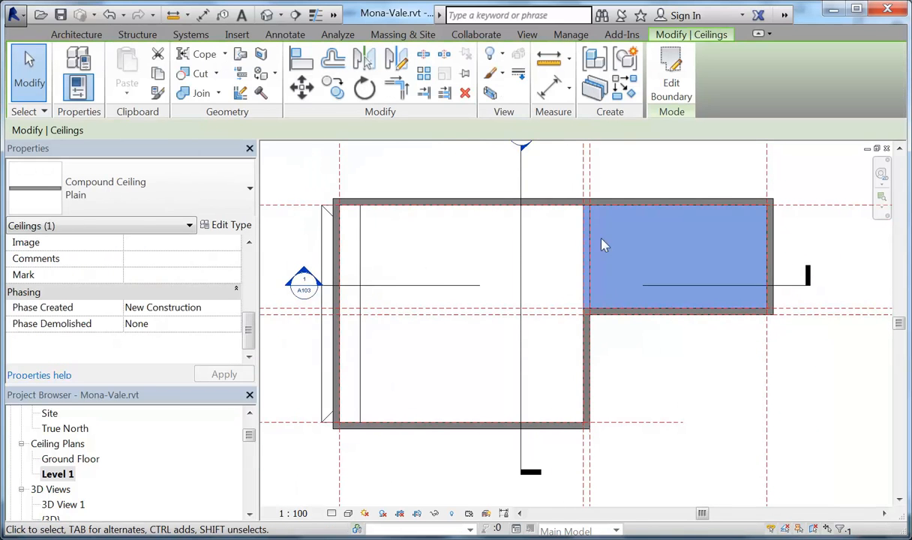
pyautogui.click(420, 232)
pyautogui.click(362, 255)
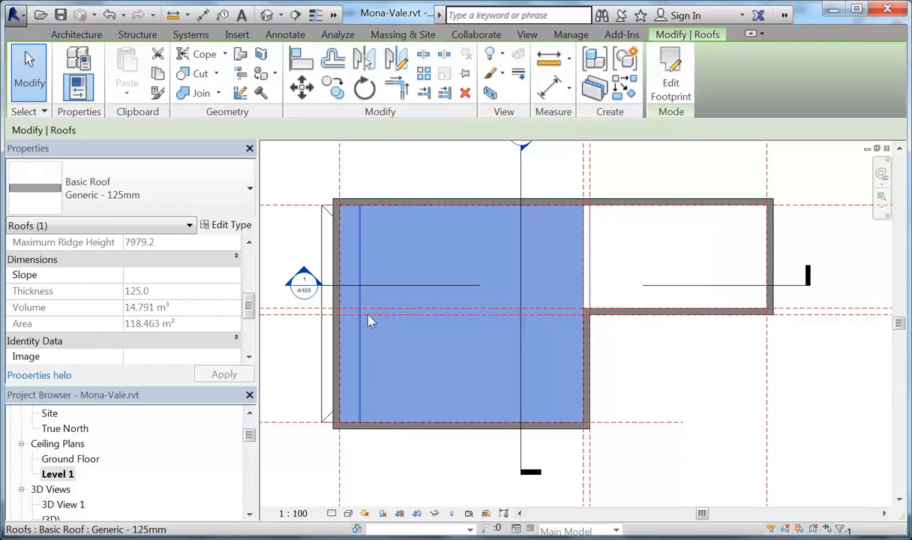
pyautogui.click(389, 159)
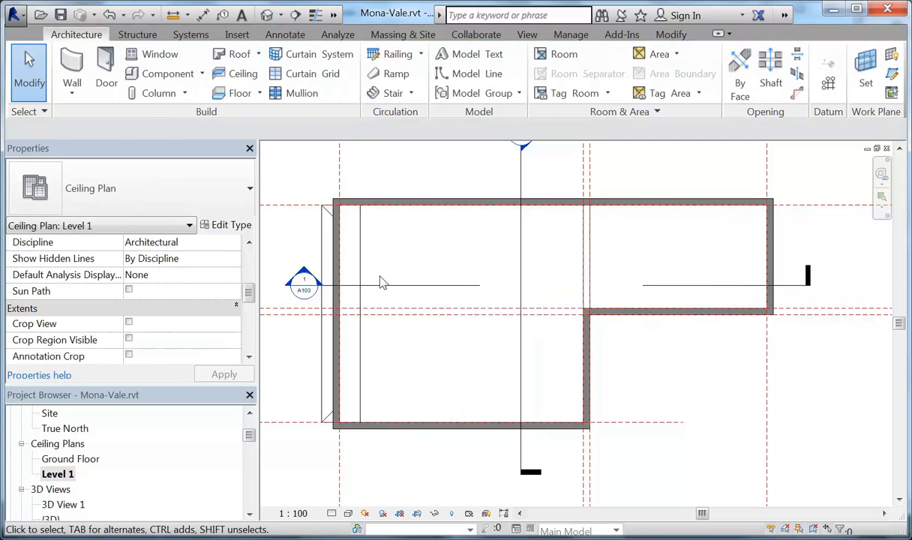
# - Set the Level 1 ceiling plan's view range offsets to 2500 for both Top and View Depth
pyautogui.scroll(-3, 242, 296)
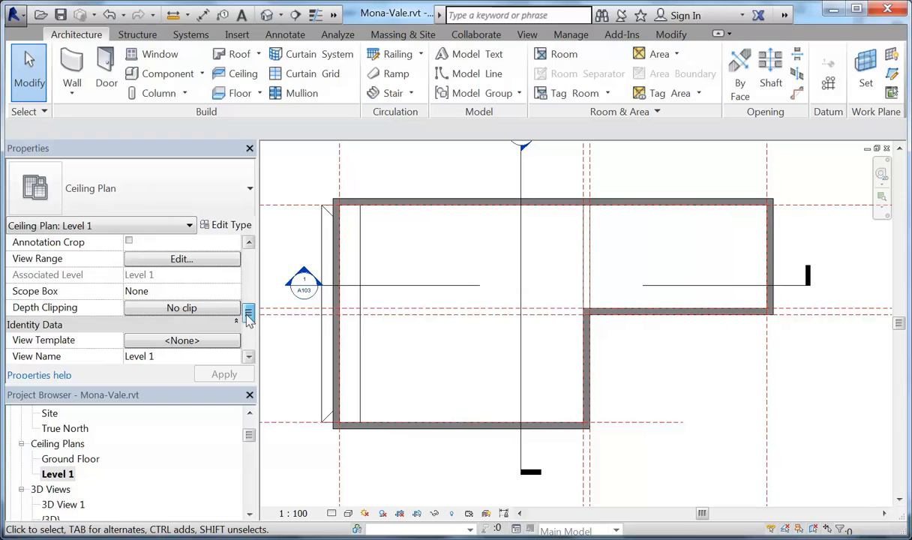
pyautogui.click(180, 259)
pyautogui.doubleClick(405, 171)
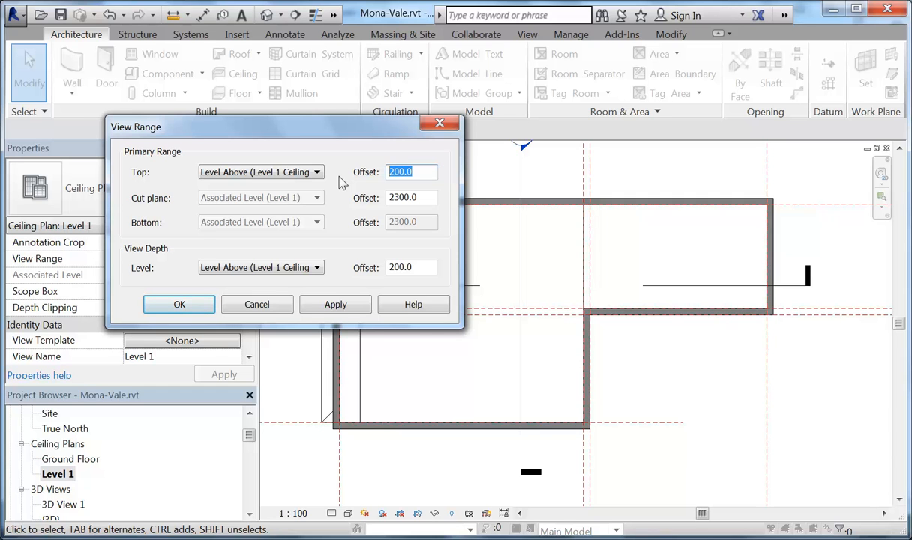
pyautogui.write('2500')
pyautogui.moveTo(414, 268); pyautogui.dragTo(345, 268)
pyautogui.write('205')
pyautogui.press('BackSpace')
pyautogui.press('BackSpace')
pyautogui.write('500')
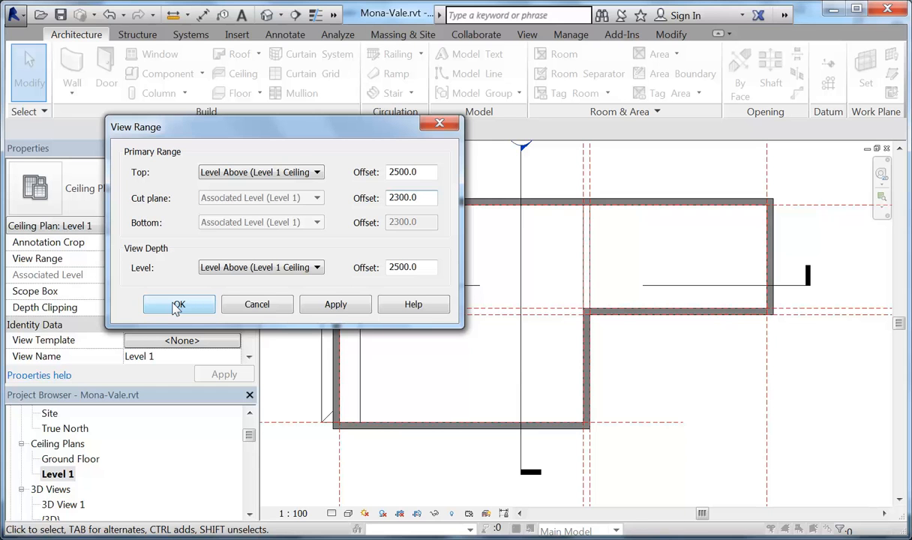
pyautogui.click(178, 305)
# - Examine the whole Level 1 ceiling plan, and open Section 1 to inspect the sloping roof above the upper floor
pyautogui.scroll(-2, 388, 261)
pyautogui.moveTo(388, 261); pyautogui.dragTo(429, 276, button='middle')
pyautogui.scroll(1, 447, 198)
pyautogui.moveTo(447, 197)
pyautogui.mouseDown(button='middle')
pyautogui.moveTo(462, 205)
pyautogui.moveTo(435, 208)
pyautogui.mouseUp(button='middle')
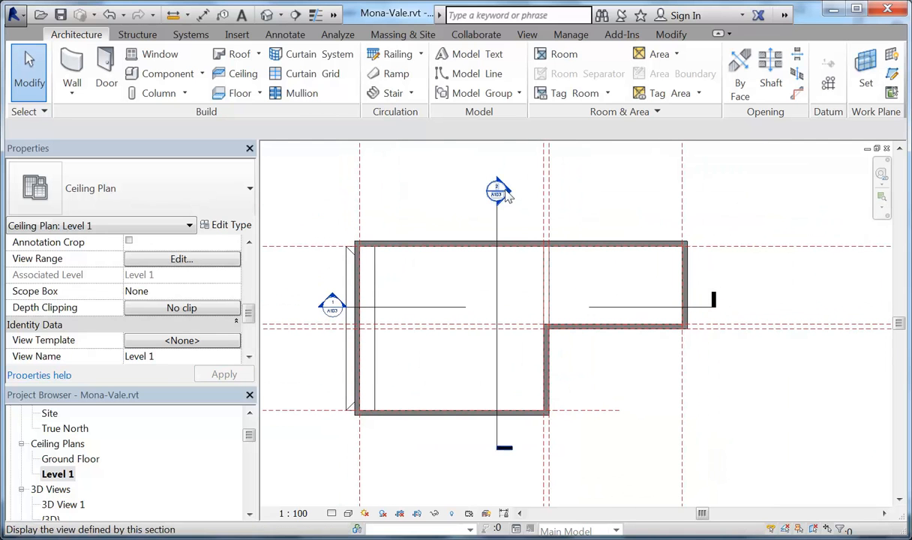
pyautogui.doubleClick(331, 305)
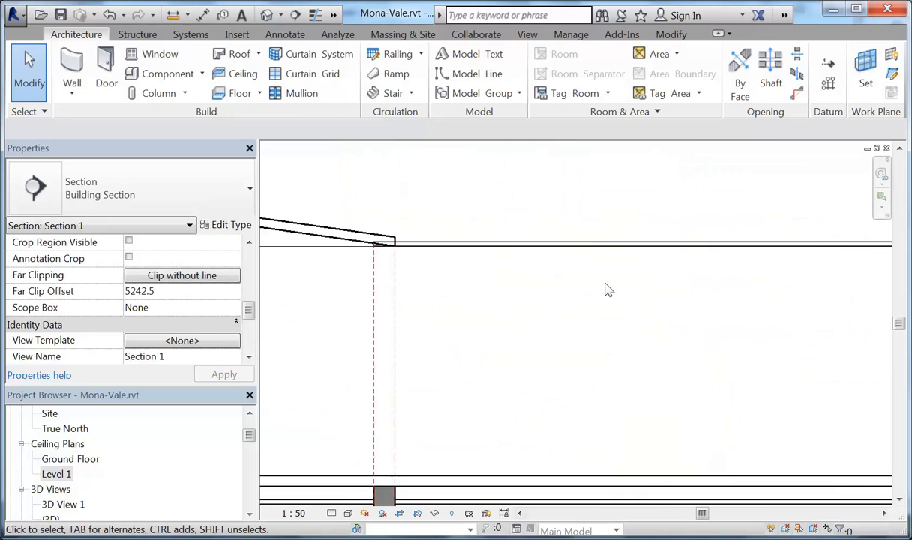
pyautogui.scroll(-3, 605, 287)
pyautogui.moveTo(744, 275); pyautogui.dragTo(764, 291, button='middle')
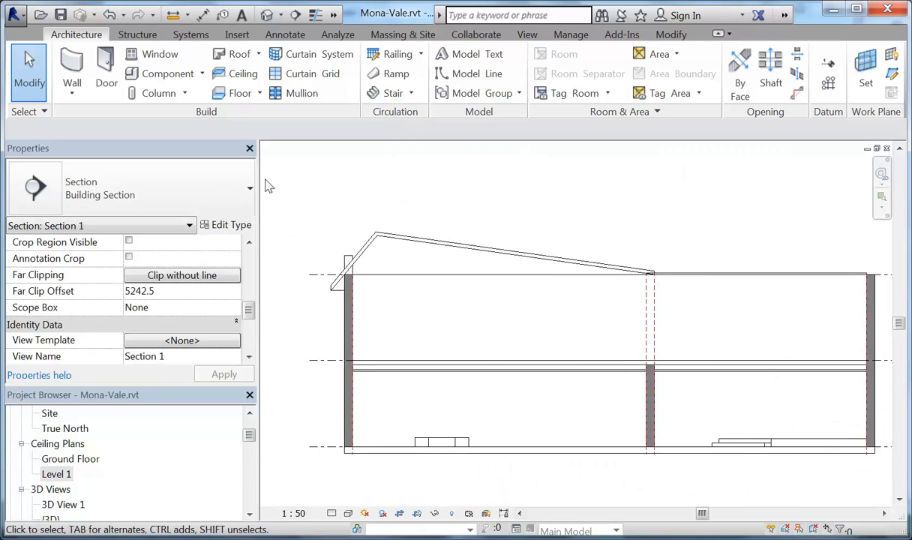
pyautogui.scroll(1, 356, 235)
pyautogui.moveTo(417, 223); pyautogui.dragTo(400, 185, button='middle')
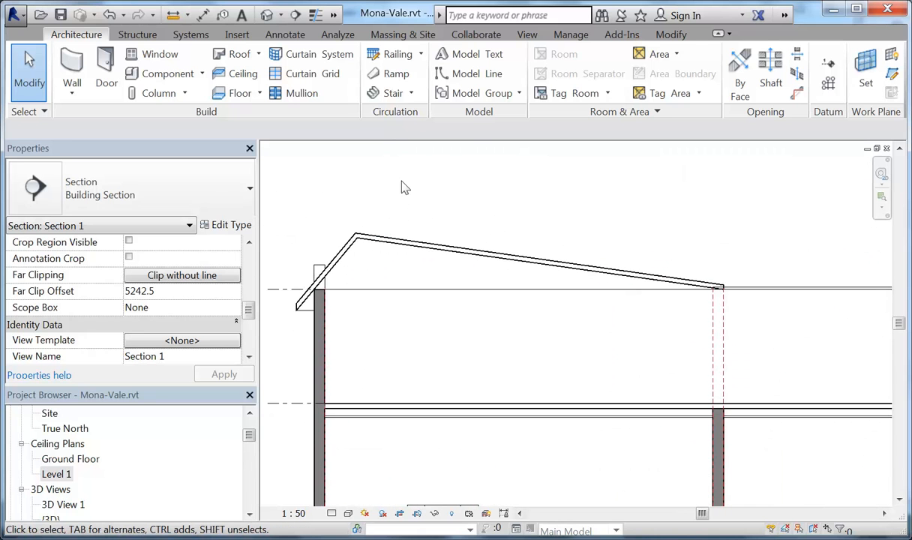
# - Start a new in-place component in the Section 1 view
pyautogui.click(201, 73)
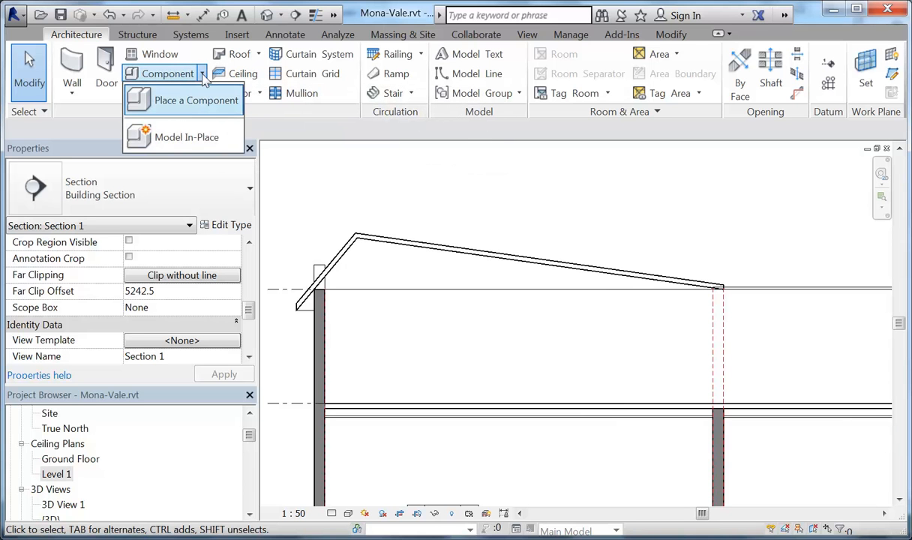
pyautogui.click(167, 141)
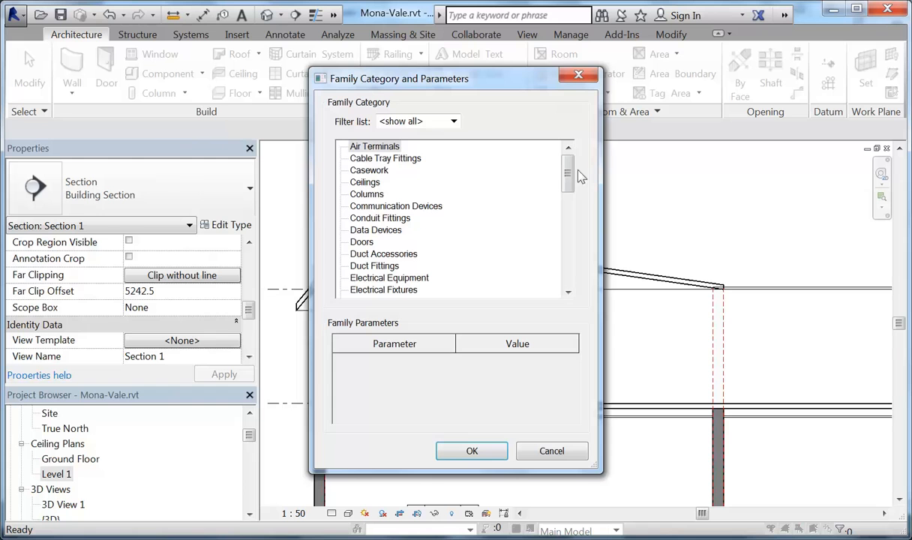
pyautogui.moveTo(504, 82); pyautogui.dragTo(559, 77)
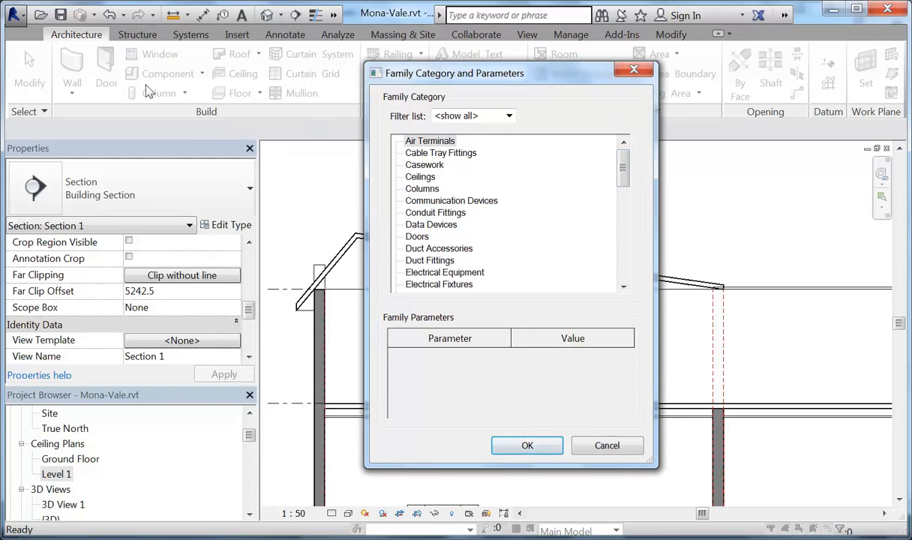
# - Review the family categories available for the in-place component, from Air Terminals down to Windows
pyautogui.click(417, 162)
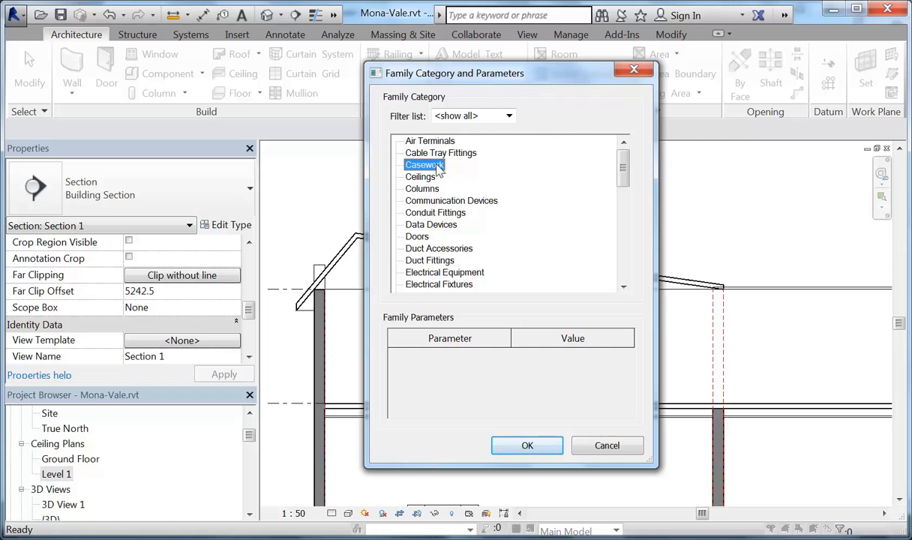
pyautogui.click(417, 236)
pyautogui.click(424, 272)
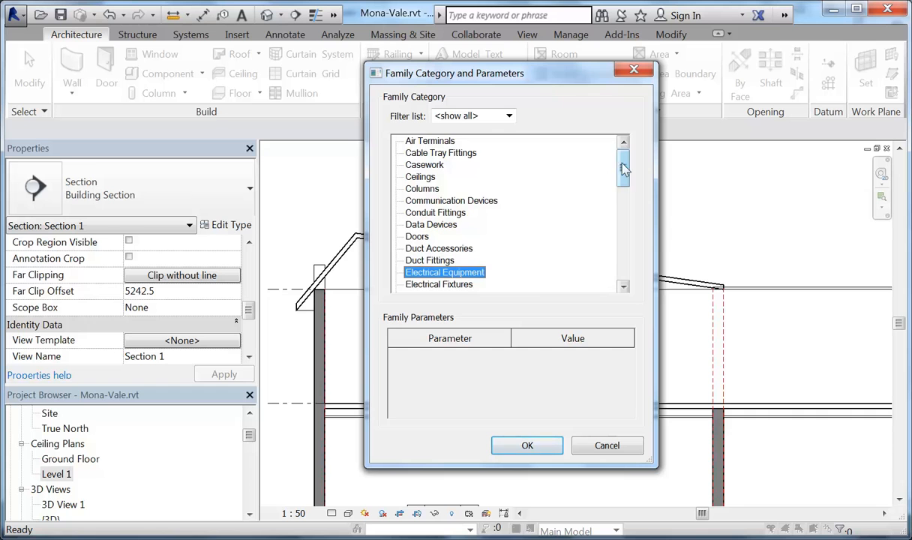
pyautogui.moveTo(623, 166); pyautogui.dragTo(628, 276)
pyautogui.click(415, 273)
pyautogui.click(418, 285)
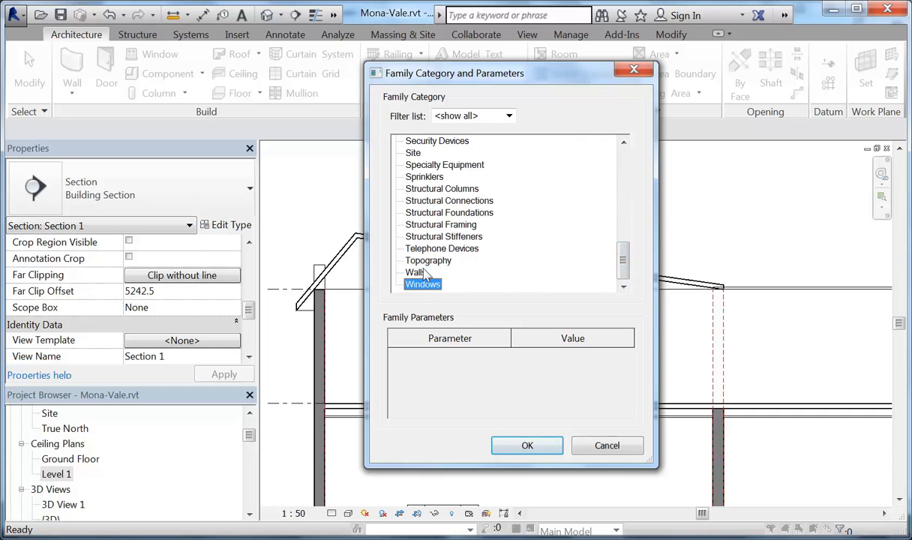
pyautogui.scroll(3, 421, 285)
pyautogui.scroll(-2, 423, 281)
pyautogui.scroll(4, 424, 277)
pyautogui.scroll(3, 423, 276)
pyautogui.click(412, 248)
pyautogui.click(417, 213)
pyautogui.click(412, 237)
pyautogui.click(416, 261)
pyautogui.click(420, 272)
pyautogui.scroll(2, 409, 225)
# - Assign the Ceilings category to the in-place component and name it Raked Ceiling
pyautogui.click(417, 177)
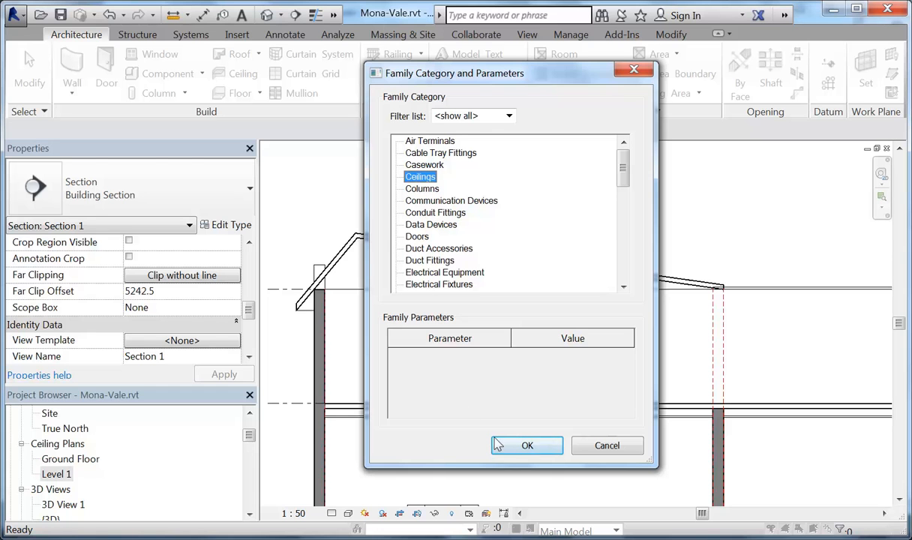
pyautogui.click(528, 446)
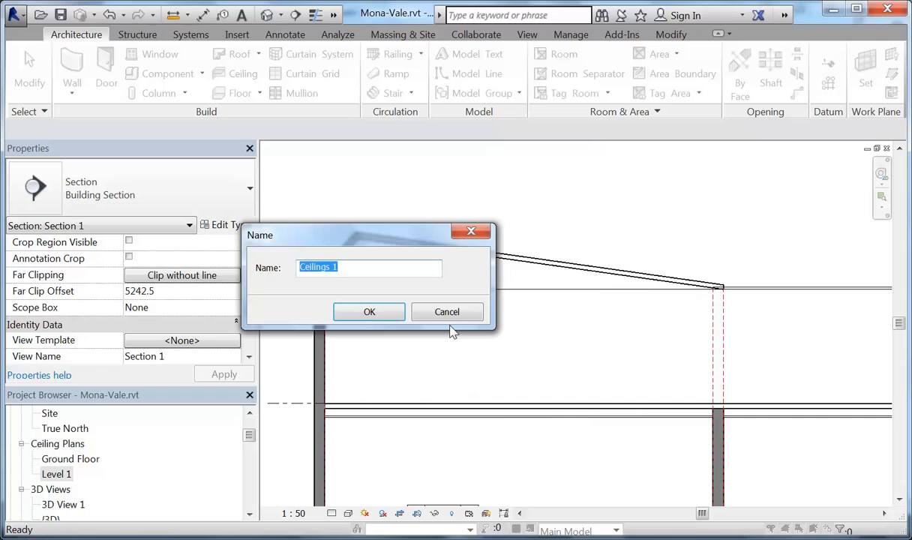
pyautogui.write('Ro')
pyautogui.write('ked ')
pyautogui.write('C')
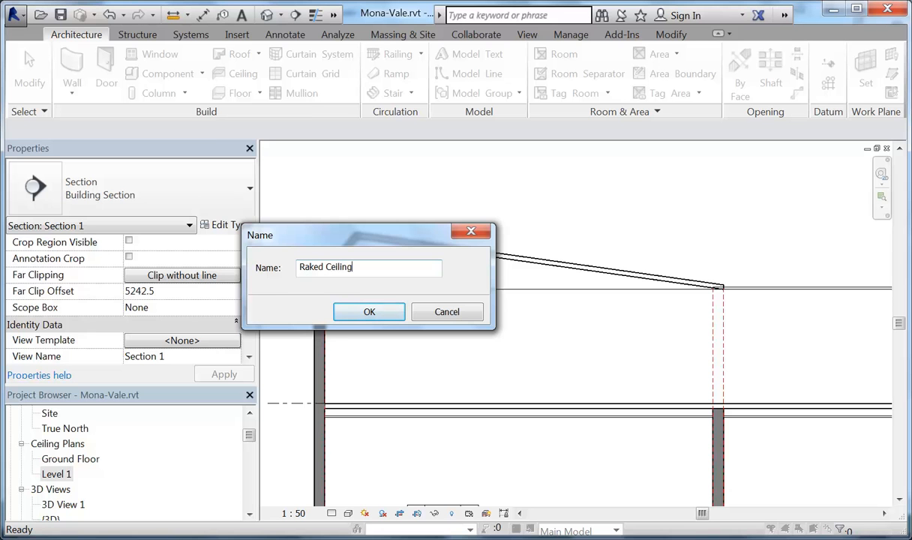
pyautogui.click(375, 313)
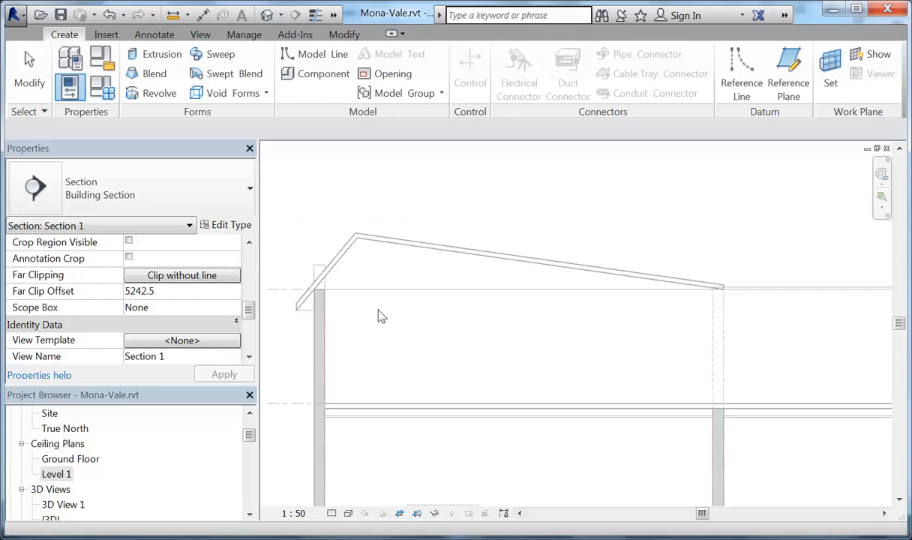
# - Start an Extrusion for the ceiling and review the named work plane choices, keeping the option to pick a plane
pyautogui.moveTo(391, 312); pyautogui.dragTo(379, 288, button='middle')
pyautogui.scroll(1, 381, 288)
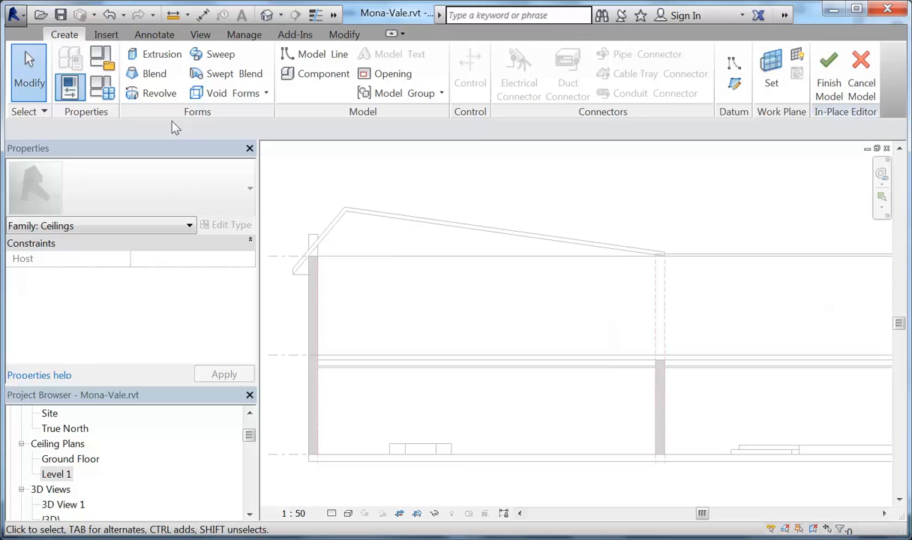
pyautogui.click(156, 60)
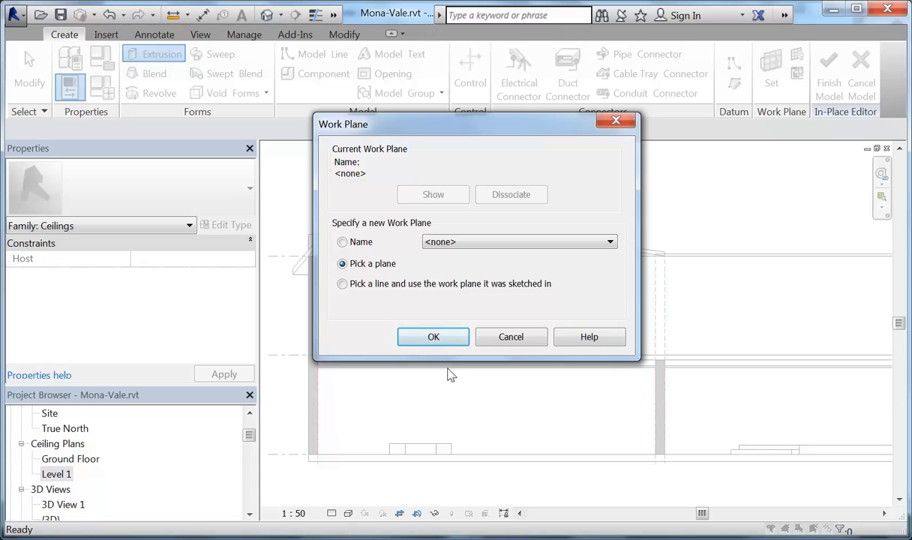
pyautogui.moveTo(484, 128); pyautogui.dragTo(446, 132)
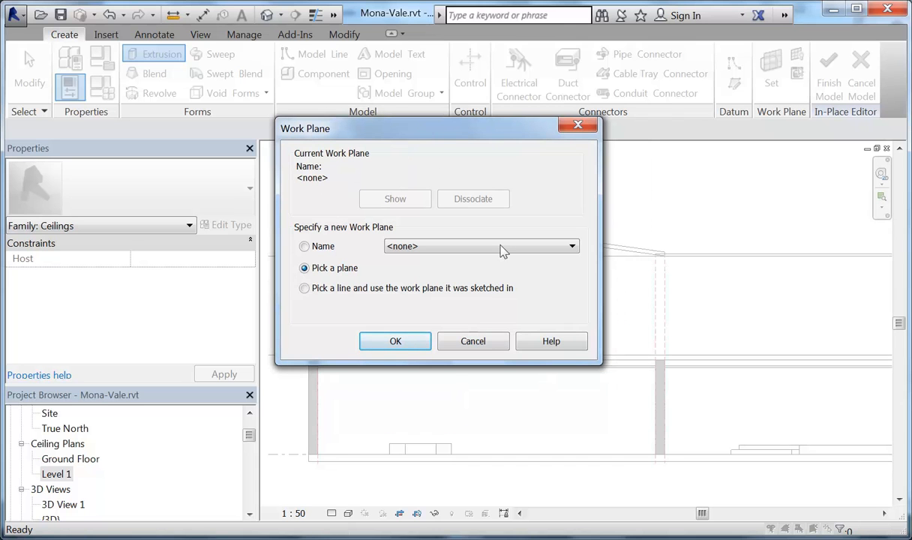
pyautogui.click(304, 246)
pyautogui.click(455, 247)
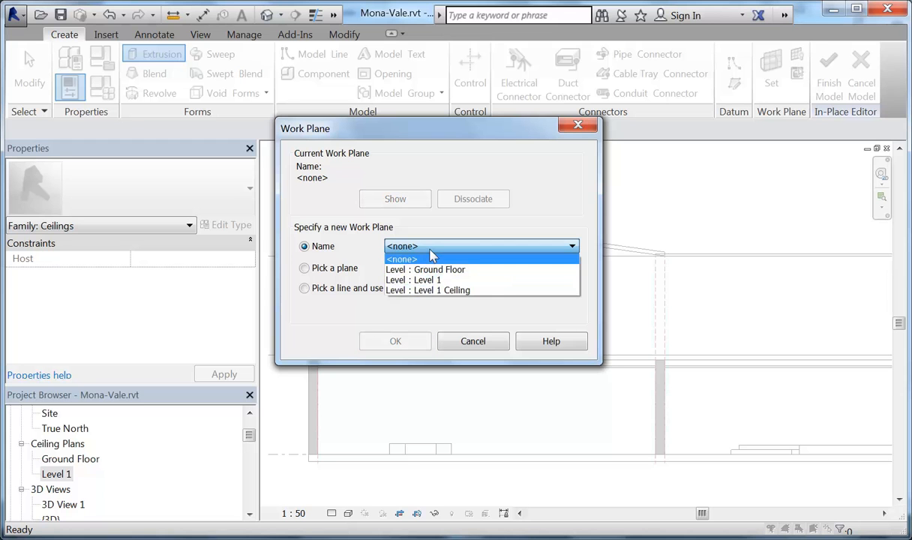
pyautogui.click(424, 258)
pyautogui.click(304, 268)
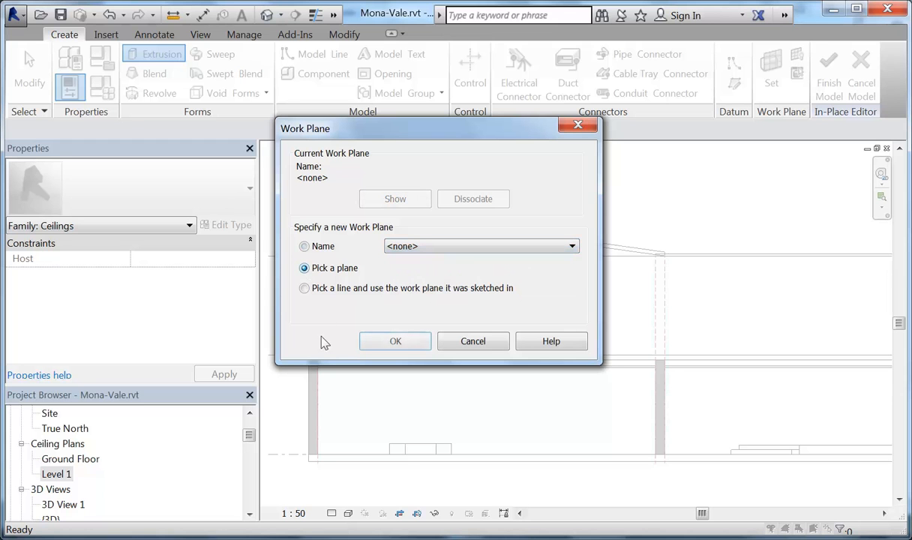
pyautogui.click(303, 246)
pyautogui.click(303, 268)
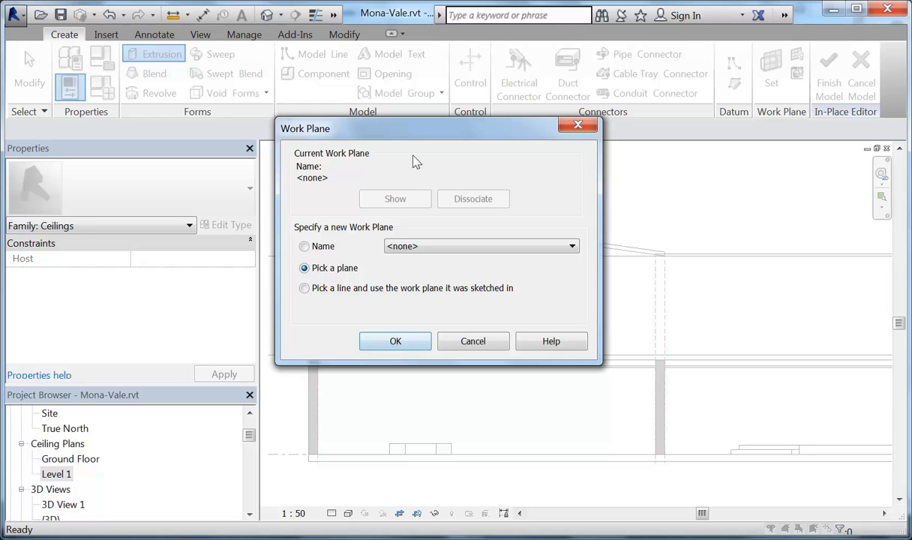
pyautogui.moveTo(433, 131); pyautogui.dragTo(441, 126)
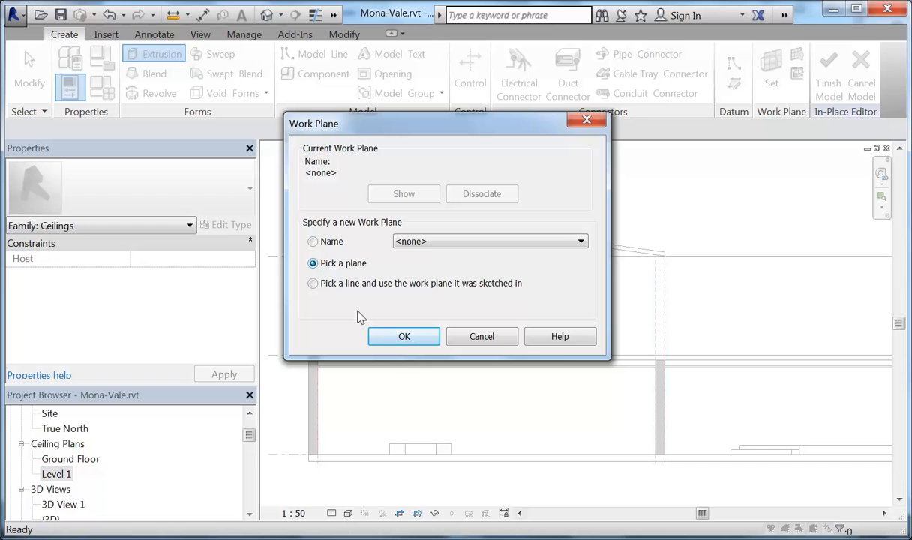
# - Pick the plane of the Generic 300mm wall seen beyond the section as the extrusion's work plane
pyautogui.click(401, 335)
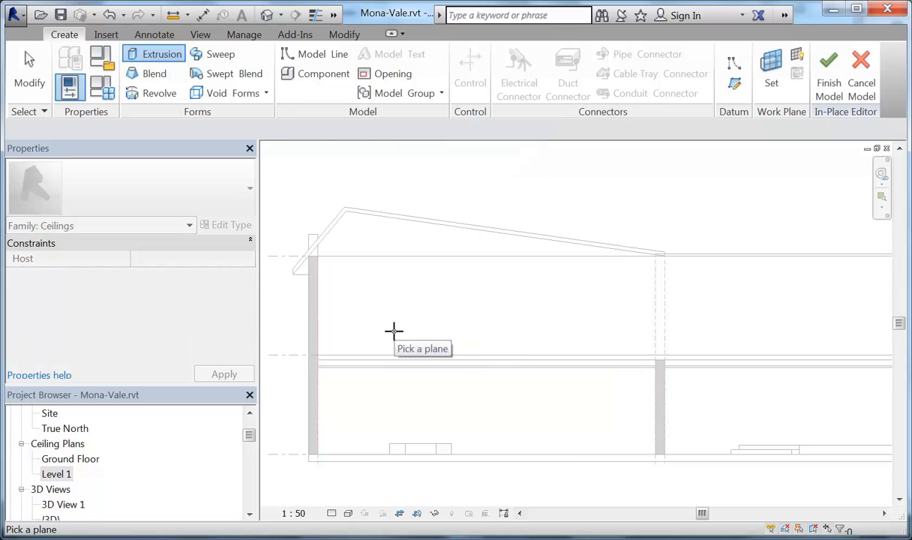
pyautogui.scroll(-2, 387, 330)
pyautogui.moveTo(387, 330); pyautogui.dragTo(393, 336, button='middle')
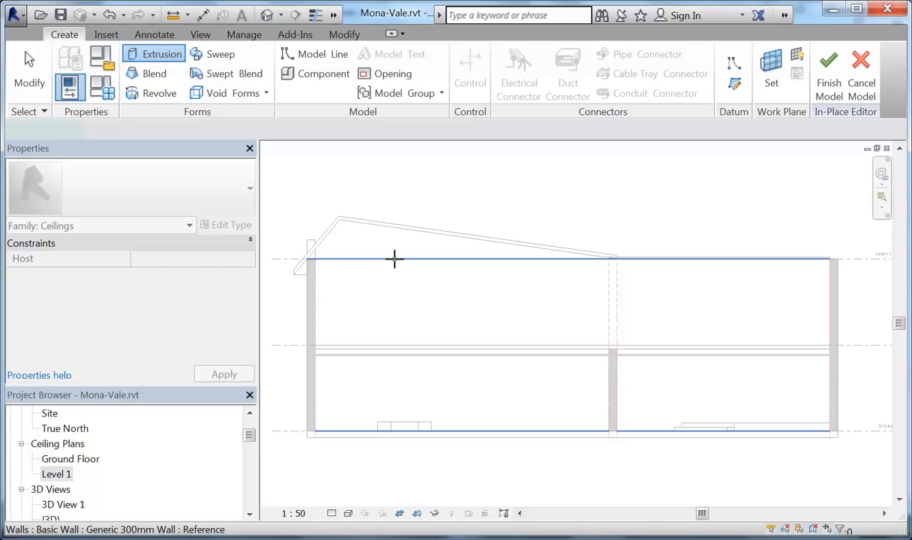
pyautogui.click(394, 259)
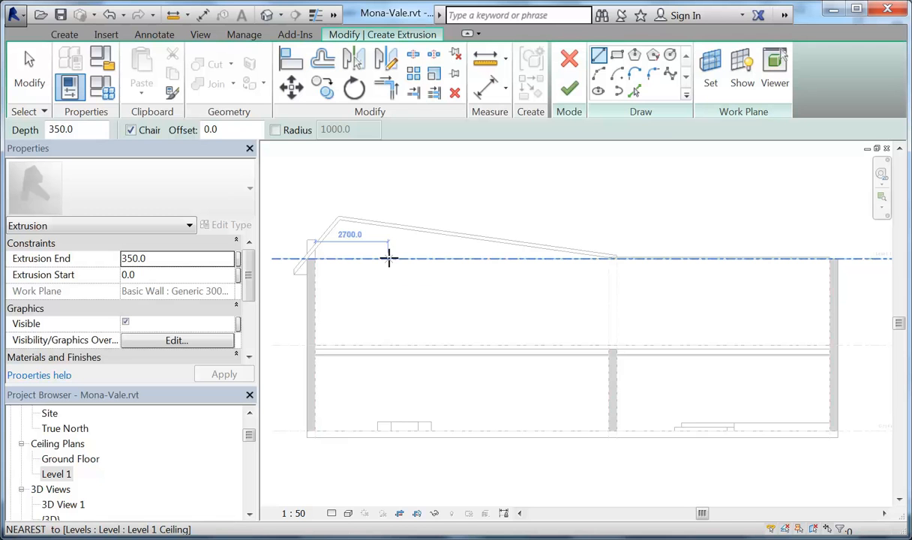
# - Sketch a line along the underside of the steep roof slope, from the outer wall's top outside corner to the ridge
pyautogui.scroll(5, 340, 247)
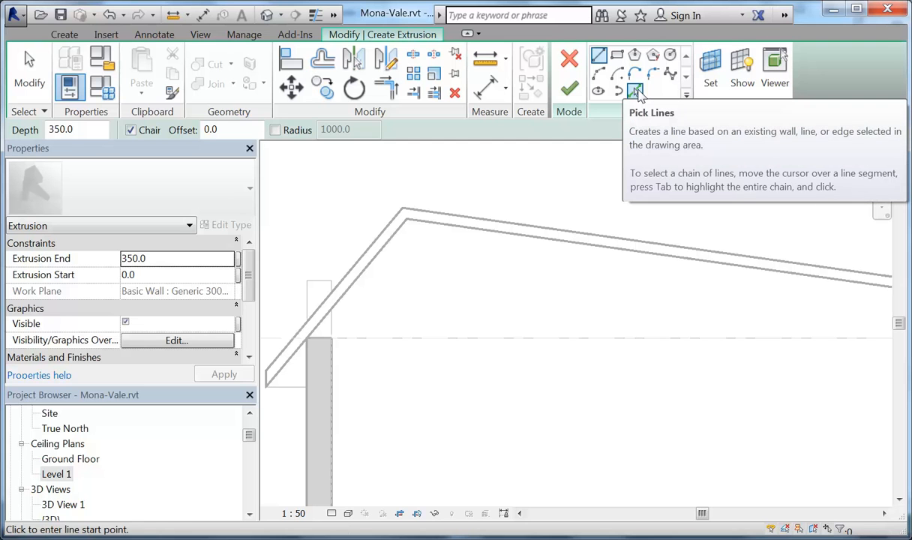
pyautogui.click(637, 93)
pyautogui.moveTo(417, 361); pyautogui.dragTo(472, 324, button='middle')
pyautogui.scroll(1, 312, 348)
pyautogui.moveTo(312, 348); pyautogui.dragTo(278, 393, button='middle')
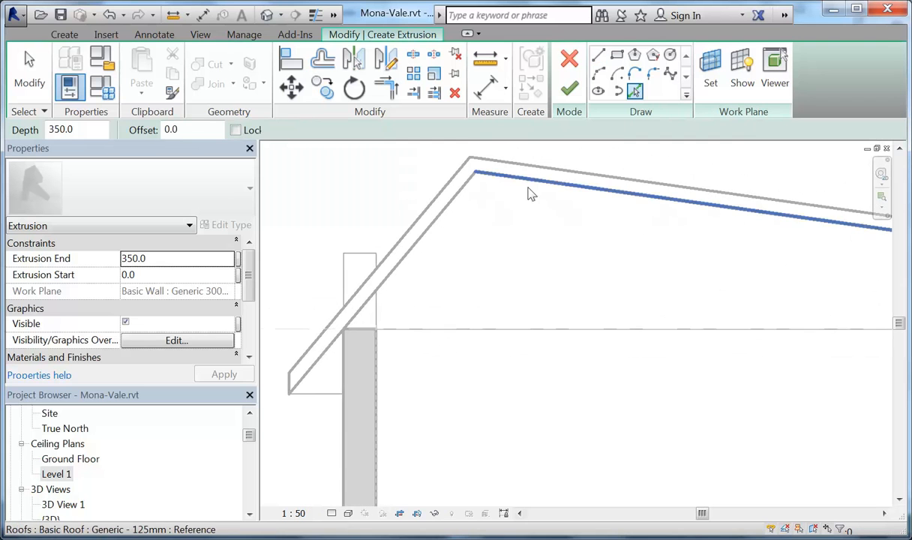
pyautogui.click(598, 55)
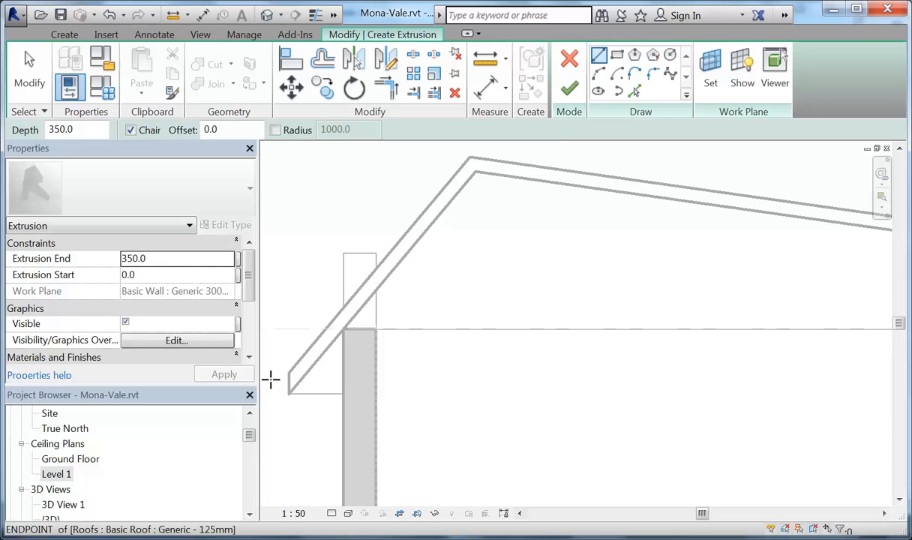
pyautogui.click(343, 329)
pyautogui.click(475, 170)
# - Continue the sketch line along the underside of the long roof slope from the ridge to its low end, and end the line command
pyautogui.scroll(-3, 555, 240)
pyautogui.moveTo(847, 303); pyautogui.dragTo(512, 250, button='middle')
pyautogui.scroll(5, 674, 230)
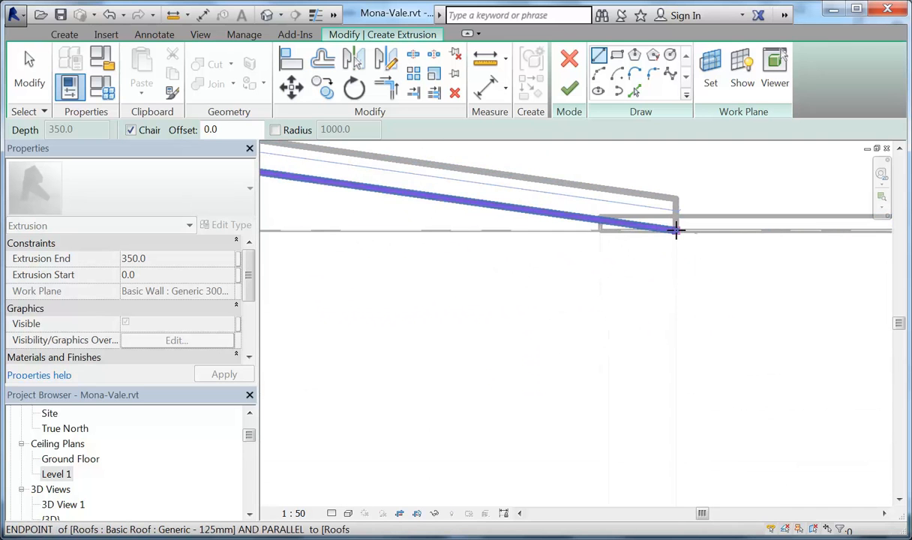
pyautogui.click(675, 230)
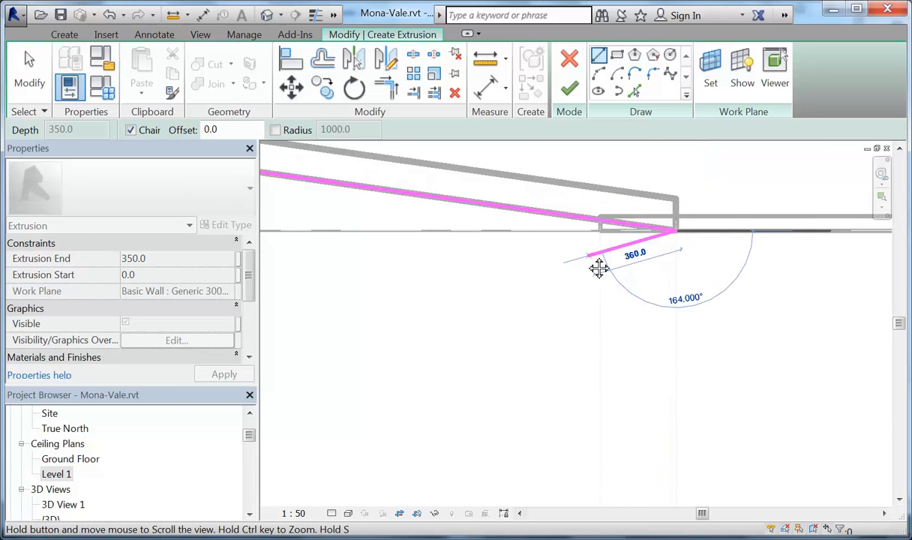
pyautogui.moveTo(598, 268); pyautogui.dragTo(660, 293, button='middle')
pyautogui.rightClick(519, 250)
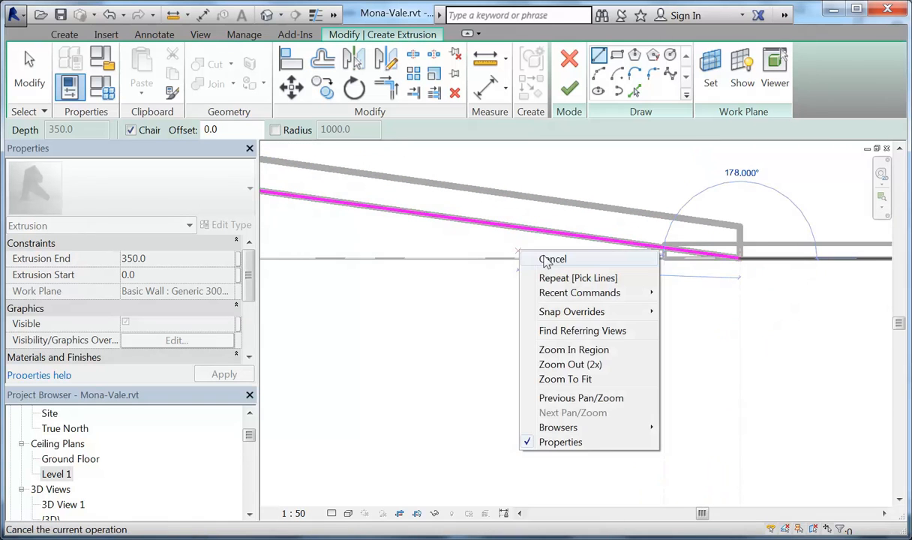
pyautogui.click(546, 261)
pyautogui.scroll(-3, 494, 267)
pyautogui.moveTo(505, 279); pyautogui.dragTo(708, 306, button='middle')
pyautogui.scroll(-3, 669, 316)
pyautogui.moveTo(621, 372); pyautogui.dragTo(675, 359, button='middle')
pyautogui.scroll(-2, 656, 357)
pyautogui.rightClick(534, 206)
pyautogui.click(547, 213)
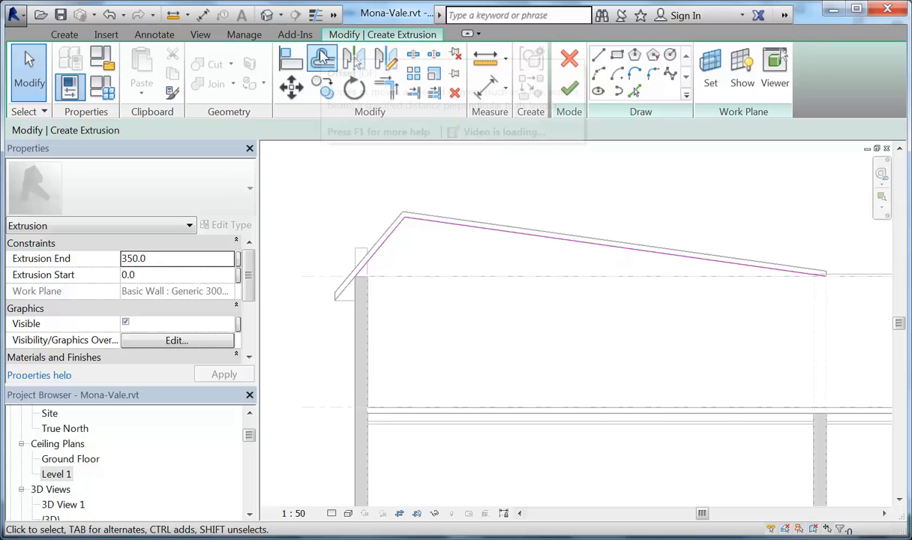
# - Offset copies of both sloping sketch lines 200 mm inward below the roof, and end the Offset command
pyautogui.click(322, 61)
pyautogui.moveTo(339, 130); pyautogui.dragTo(281, 124)
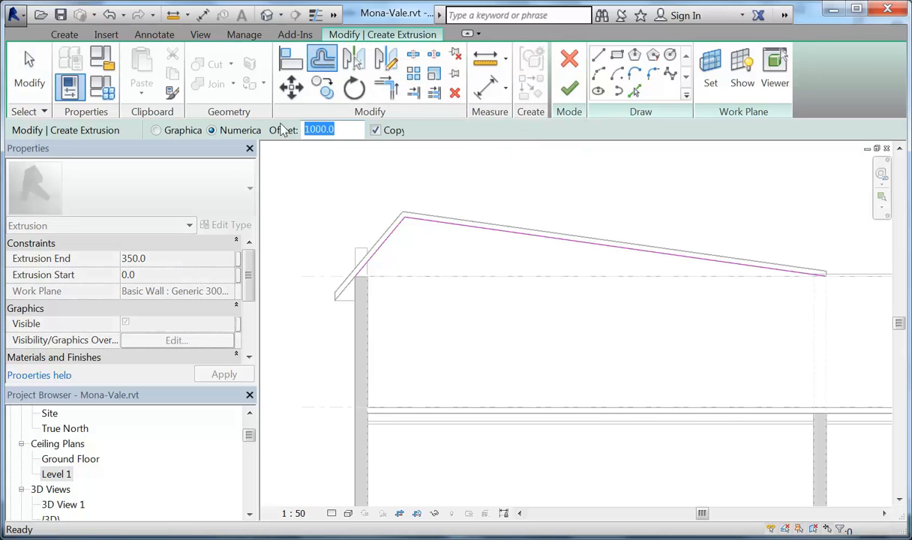
pyautogui.write('200')
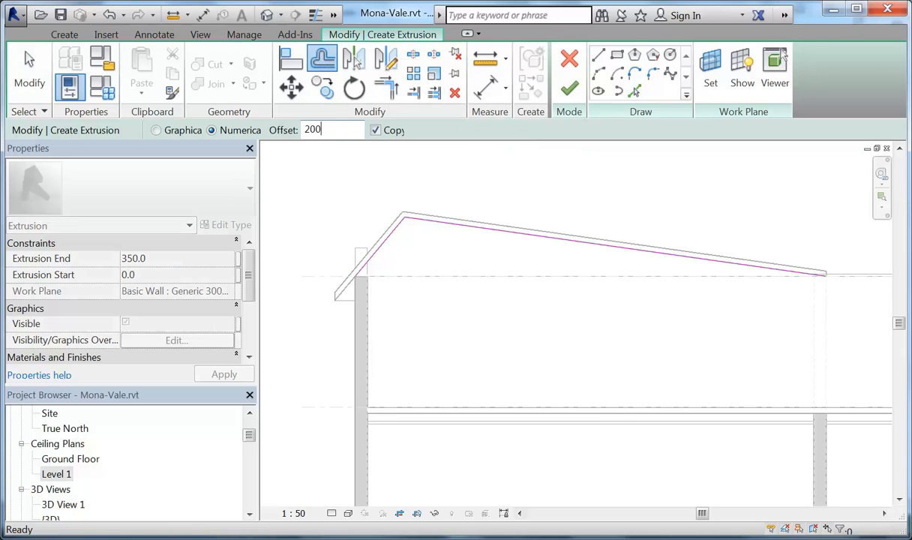
pyautogui.press('Return')
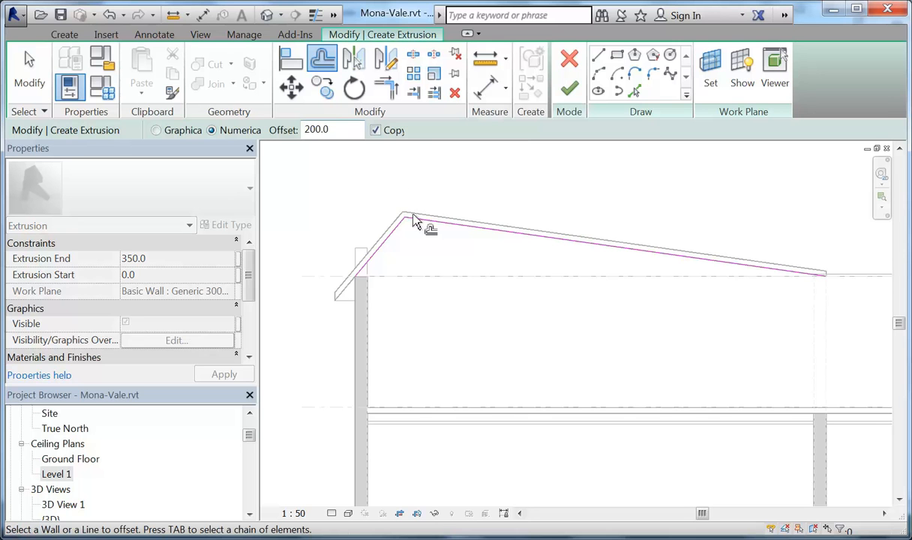
pyautogui.scroll(3, 416, 223)
pyautogui.scroll(2, 405, 285)
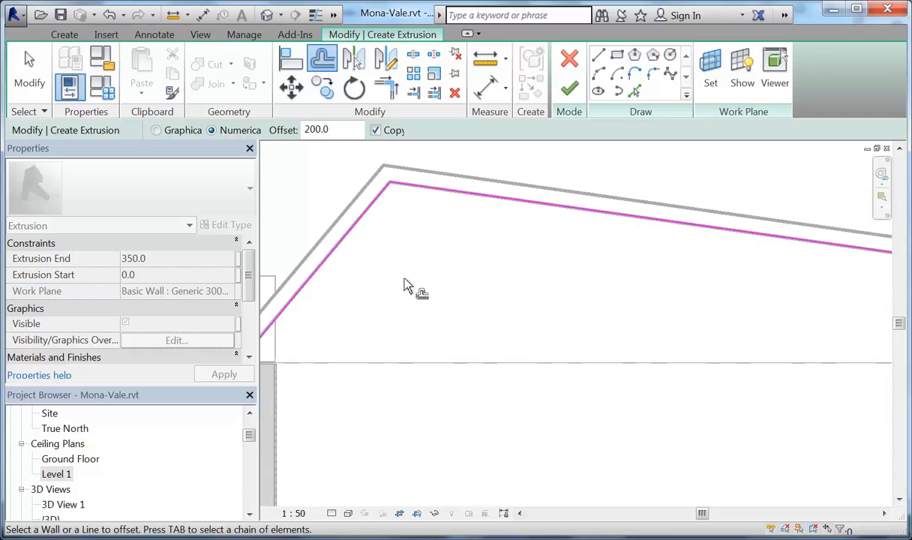
pyautogui.moveTo(405, 285); pyautogui.dragTo(525, 305, button='middle')
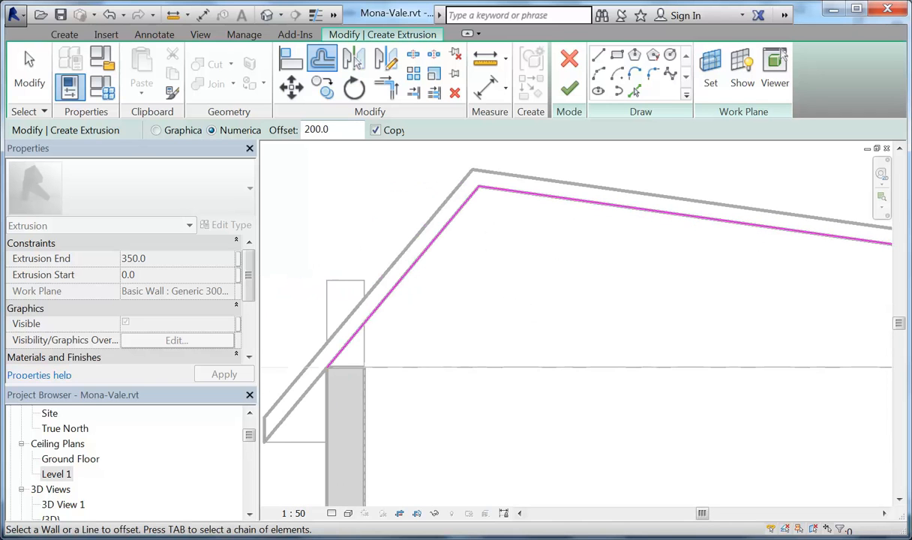
pyautogui.click(419, 274)
pyautogui.click(606, 204)
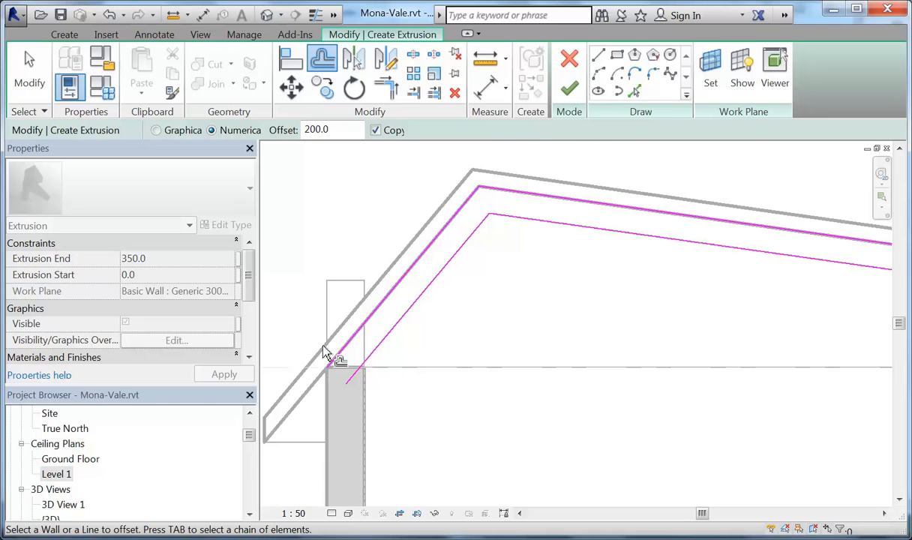
pyautogui.scroll(2, 325, 357)
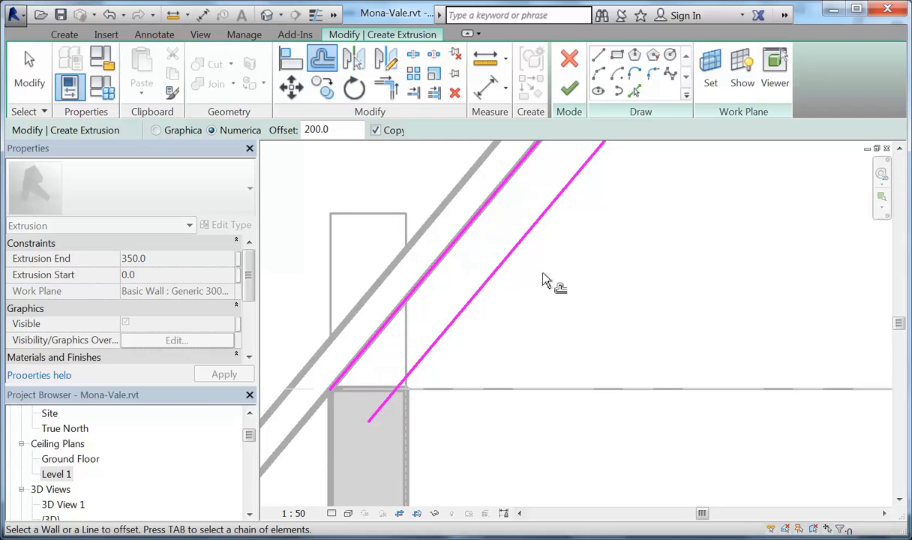
pyautogui.rightClick(545, 279)
pyautogui.click(570, 288)
# - Move the offset line below the steep roof slope so it passes through the outer wall's top inside corner
pyautogui.scroll(2, 396, 381)
pyautogui.click(396, 382)
pyautogui.scroll(2, 335, 446)
pyautogui.click(291, 87)
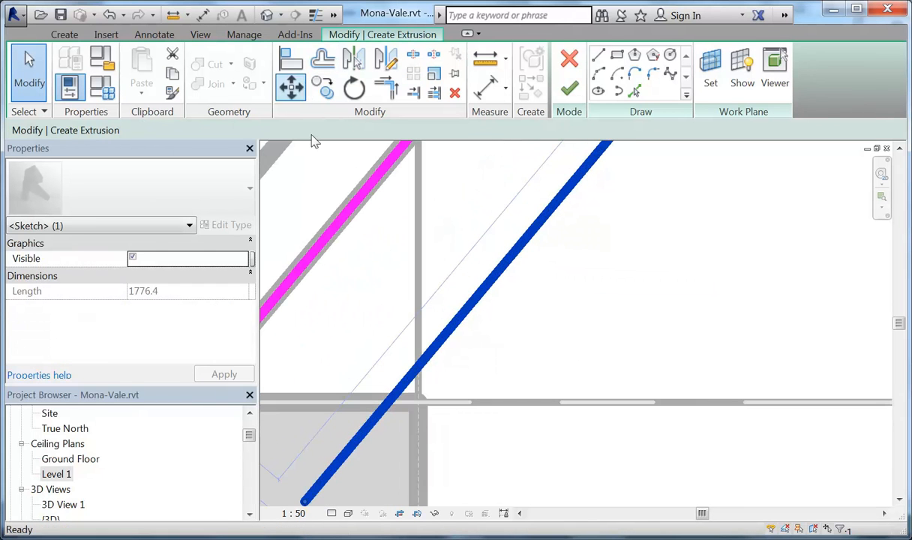
pyautogui.click(387, 413)
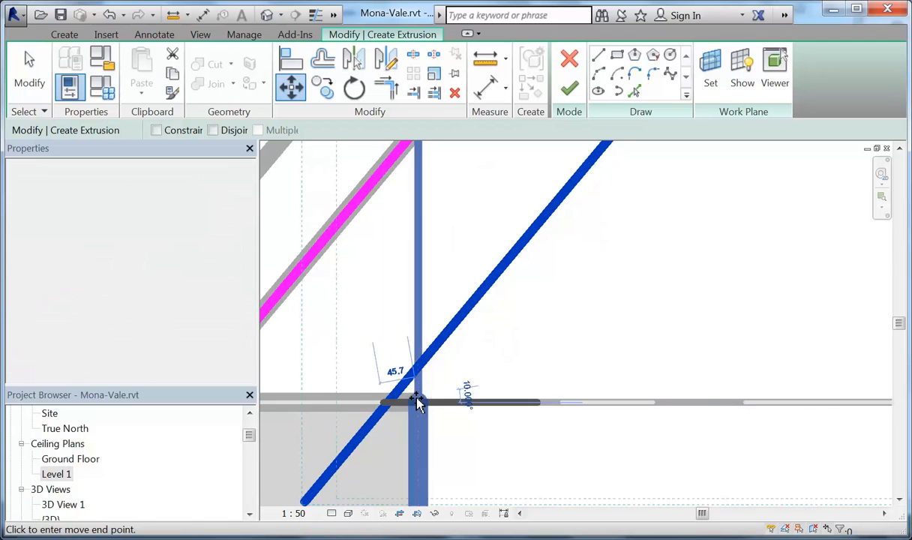
pyautogui.click(420, 406)
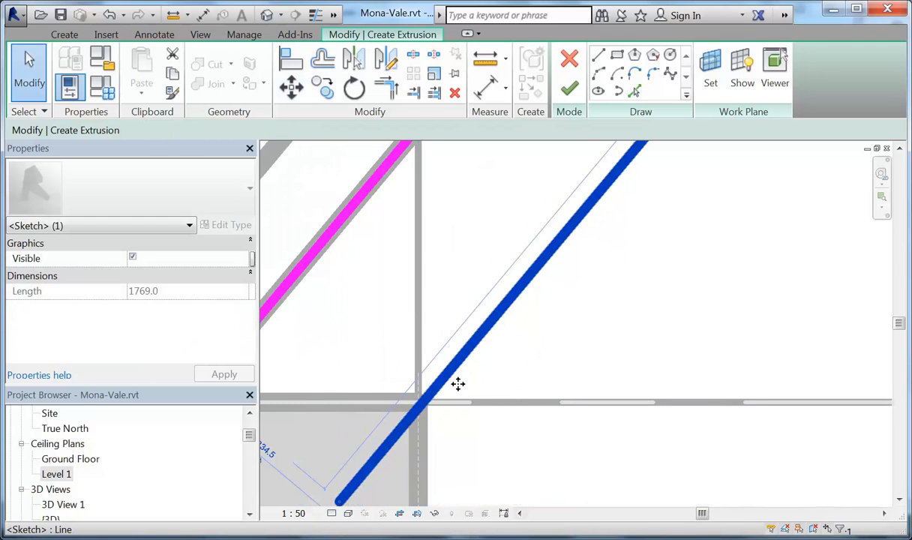
pyautogui.click(618, 348)
# - Sketch a horizontal line about 306 mm long across the outer wall's top, from the roof-underside line to the offset line
pyautogui.scroll(-6, 618, 349)
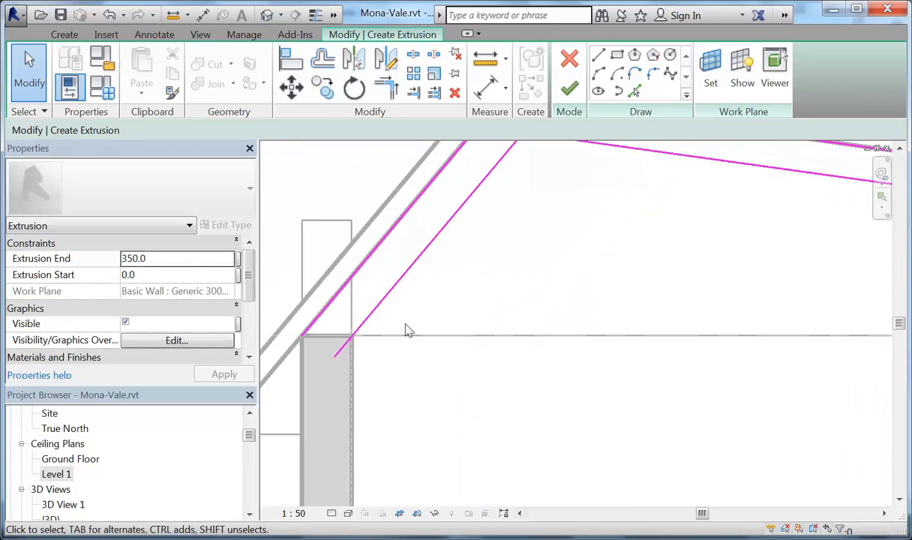
pyautogui.moveTo(669, 282); pyautogui.dragTo(566, 273, button='middle')
pyautogui.scroll(-5, 530, 272)
pyautogui.scroll(1, 720, 275)
pyautogui.moveTo(732, 285); pyautogui.dragTo(710, 287, button='middle')
pyautogui.moveTo(535, 286); pyautogui.dragTo(643, 288, button='middle')
pyautogui.moveTo(570, 281); pyautogui.dragTo(544, 290, button='middle')
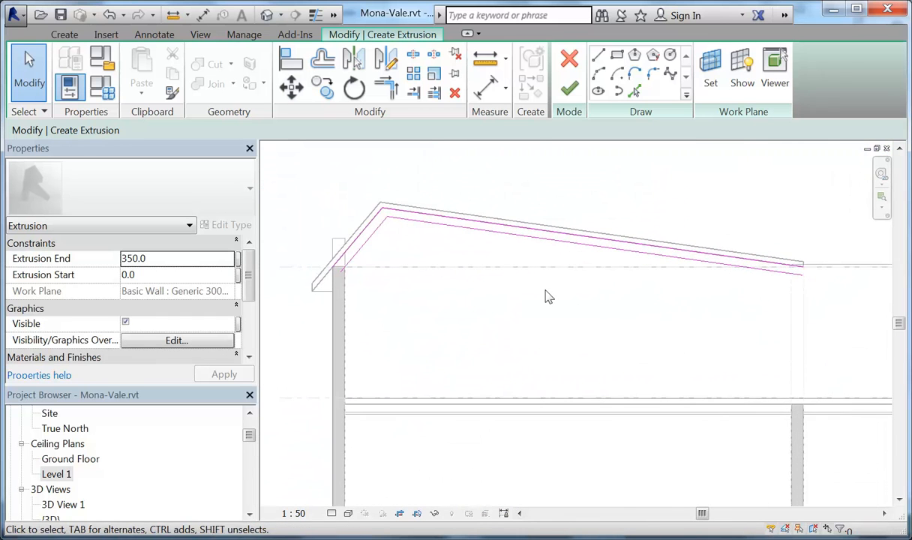
pyautogui.click(388, 88)
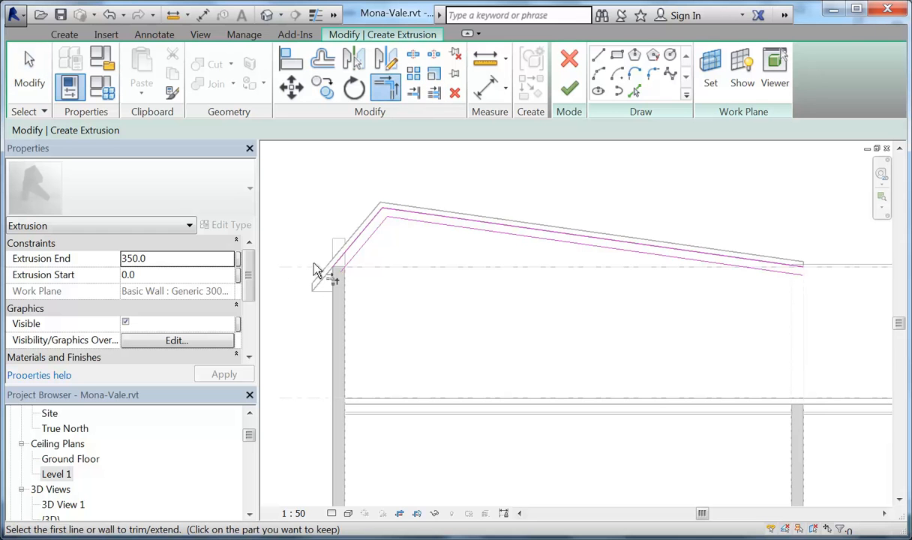
pyautogui.click(597, 55)
pyautogui.scroll(2, 334, 247)
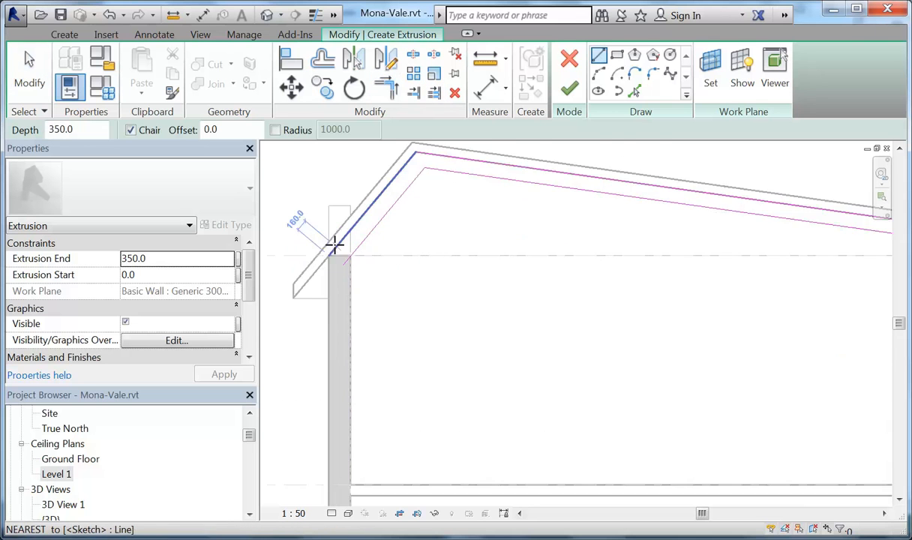
pyautogui.scroll(2, 334, 244)
pyautogui.click(317, 276)
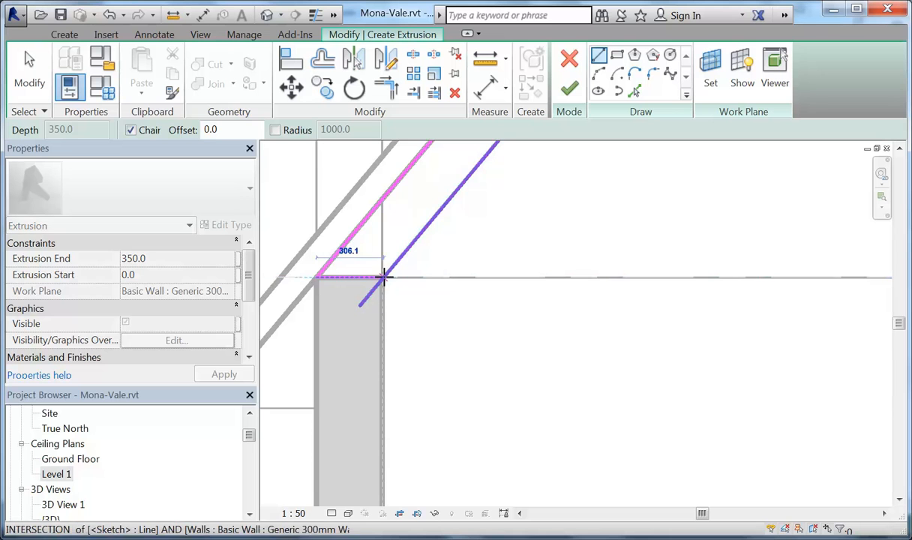
pyautogui.click(383, 277)
# - Trim the steep offset line and the short line on the wall top to a corner
pyautogui.click(386, 88)
pyautogui.click(351, 279)
pyautogui.click(403, 260)
# - Sketch a horizontal line from the low end of the long roof-underside line back to the long offset line, and end the line command
pyautogui.scroll(-4, 420, 263)
pyautogui.moveTo(467, 264)
pyautogui.mouseDown(button='middle')
pyautogui.moveTo(629, 286)
pyautogui.moveTo(479, 289)
pyautogui.mouseUp(button='middle')
pyautogui.moveTo(855, 303)
pyautogui.mouseDown(button='middle')
pyautogui.moveTo(533, 305)
pyautogui.moveTo(376, 229)
pyautogui.mouseUp(button='middle')
pyautogui.scroll(2, 328, 179)
pyautogui.moveTo(327, 178); pyautogui.dragTo(516, 271, button='middle')
pyautogui.scroll(2, 516, 273)
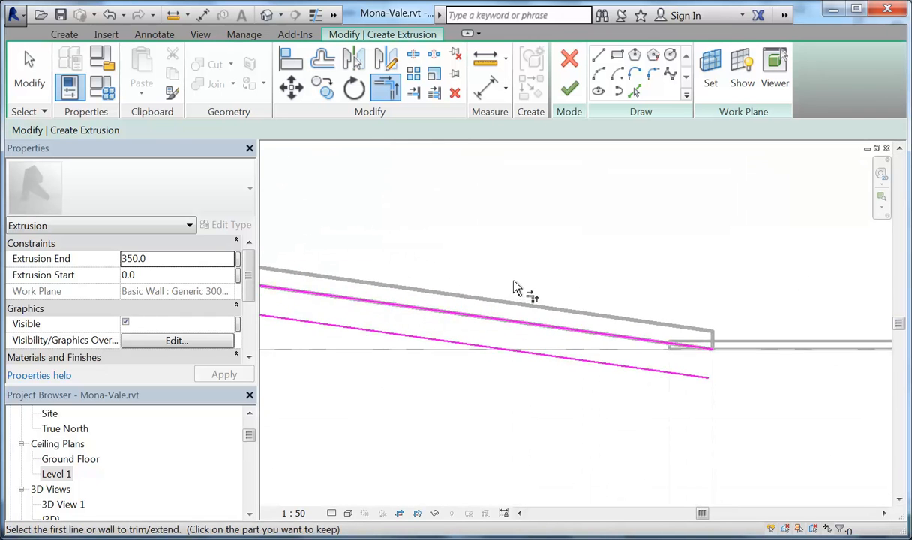
pyautogui.click(598, 54)
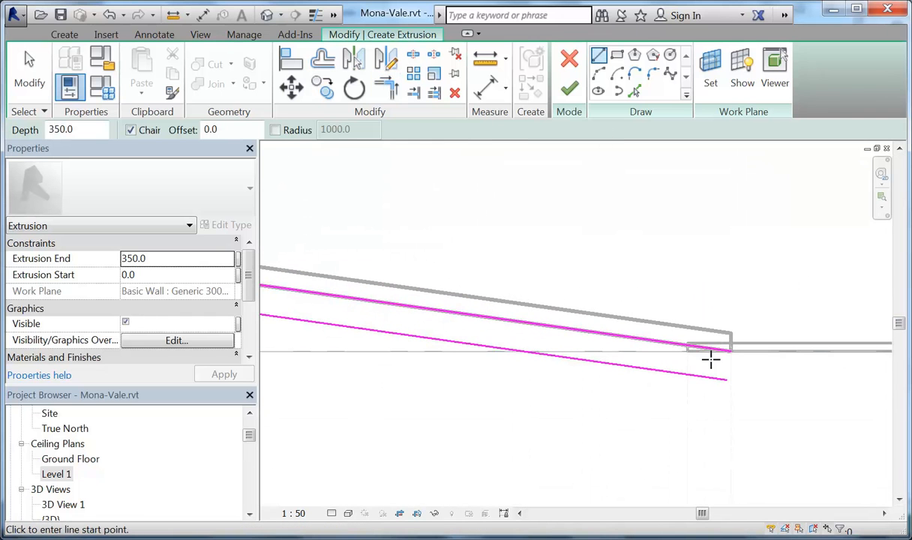
pyautogui.scroll(2, 711, 359)
pyautogui.click(744, 344)
pyautogui.scroll(-2, 540, 304)
pyautogui.moveTo(575, 309); pyautogui.dragTo(777, 300, button='middle')
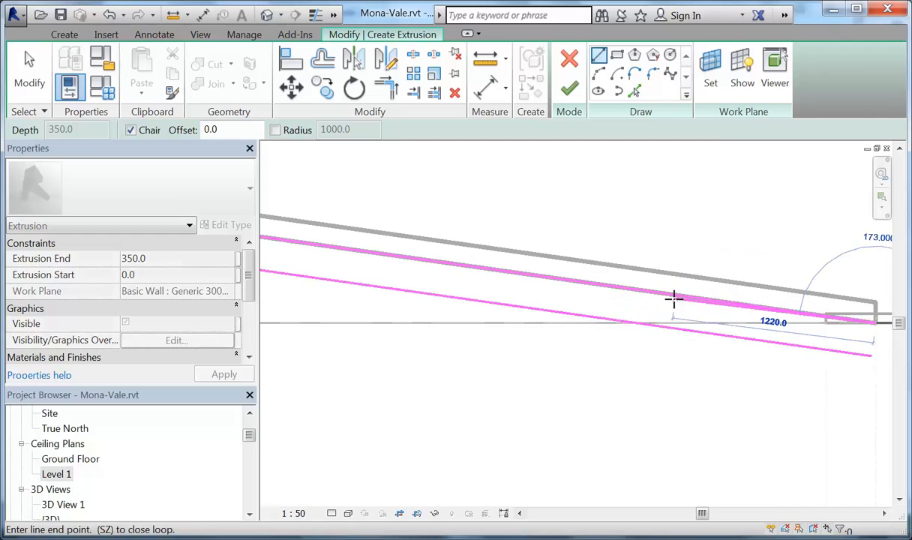
pyautogui.moveTo(674, 299); pyautogui.dragTo(535, 285, button='middle')
pyautogui.scroll(3, 535, 287)
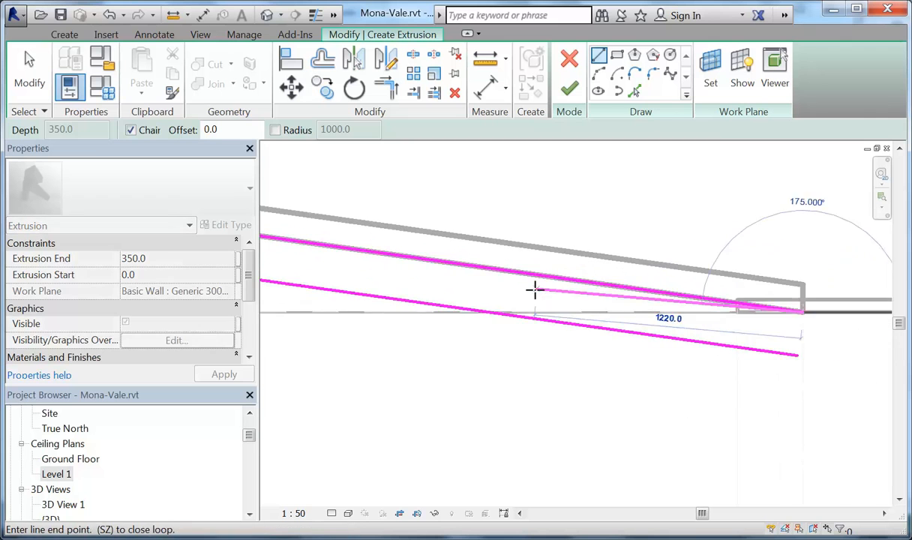
pyautogui.click(479, 313)
pyautogui.rightClick(468, 183)
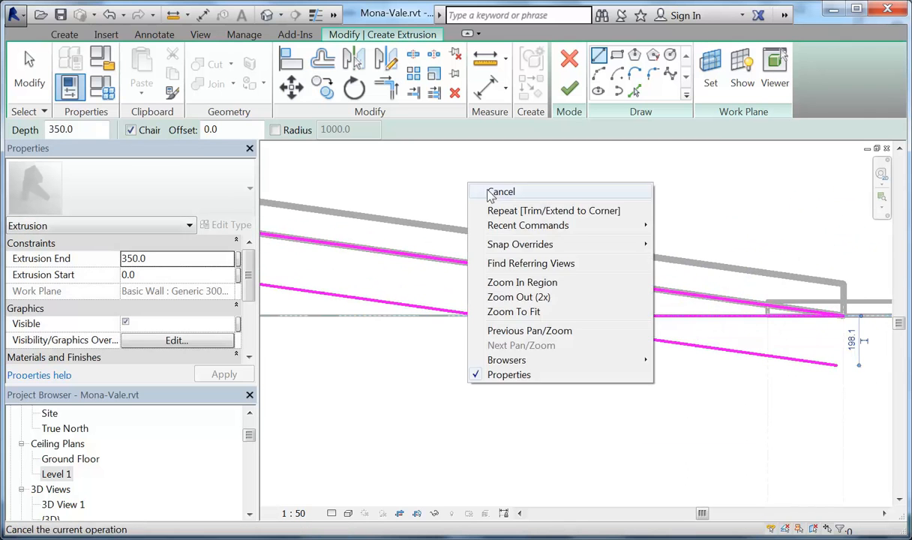
pyautogui.click(498, 192)
# - Trim the long offset line to a corner with the horizontal line at the roof's low end, and end the Trim command
pyautogui.press('t')
pyautogui.press('r')
pyautogui.click(591, 318)
pyautogui.click(417, 309)
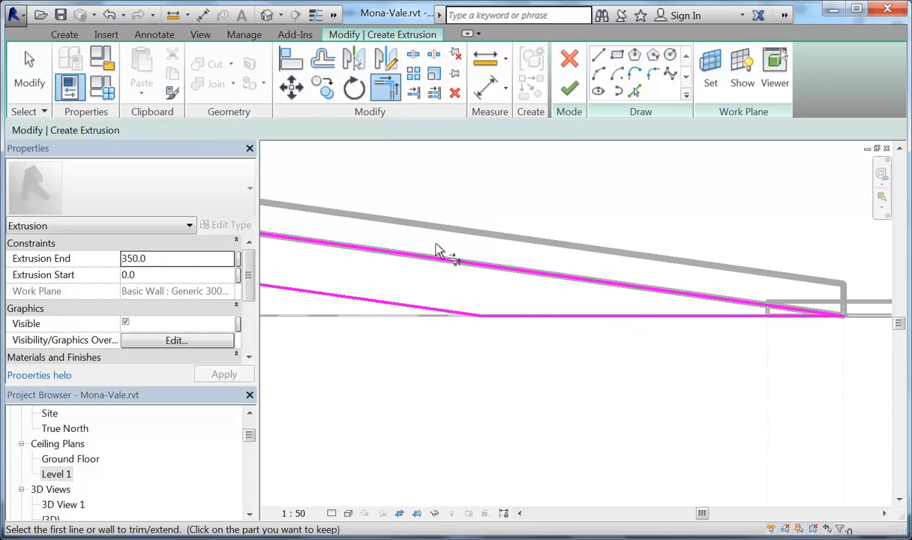
pyautogui.rightClick(436, 243)
pyautogui.click(455, 252)
pyautogui.rightClick(455, 252)
pyautogui.click(473, 262)
# - Finish the extrusion sketch to form the raked ceiling solid, leaving it deselected
pyautogui.scroll(-3, 491, 307)
pyautogui.moveTo(507, 319); pyautogui.dragTo(587, 347, button='middle')
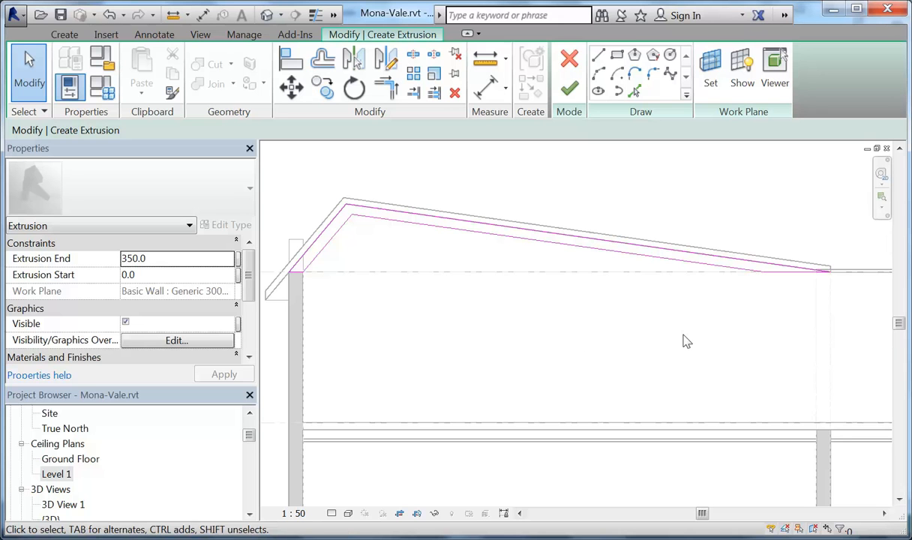
pyautogui.click(569, 89)
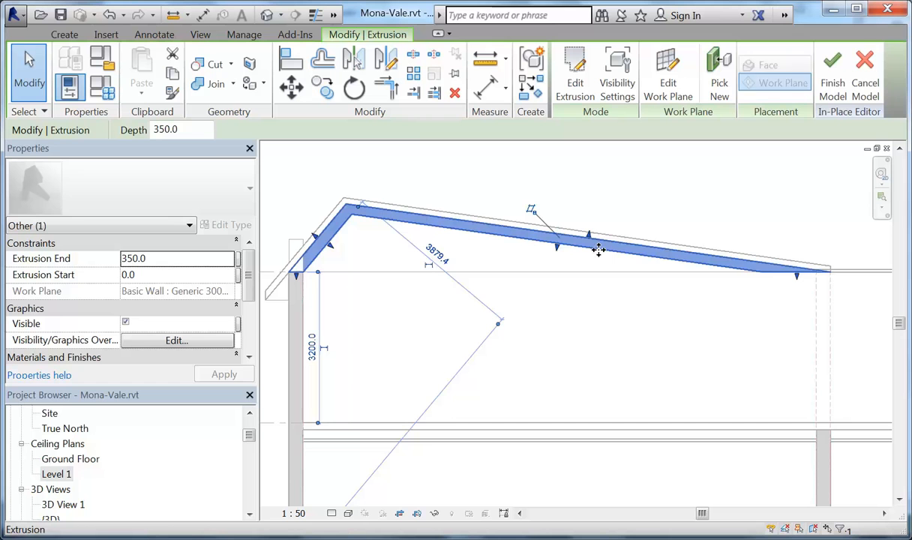
pyautogui.click(549, 343)
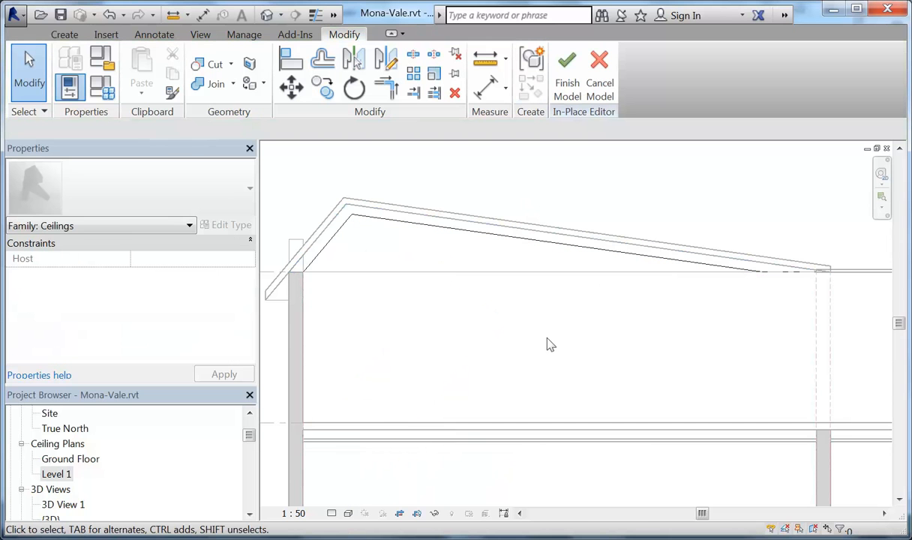
pyautogui.click(536, 250)
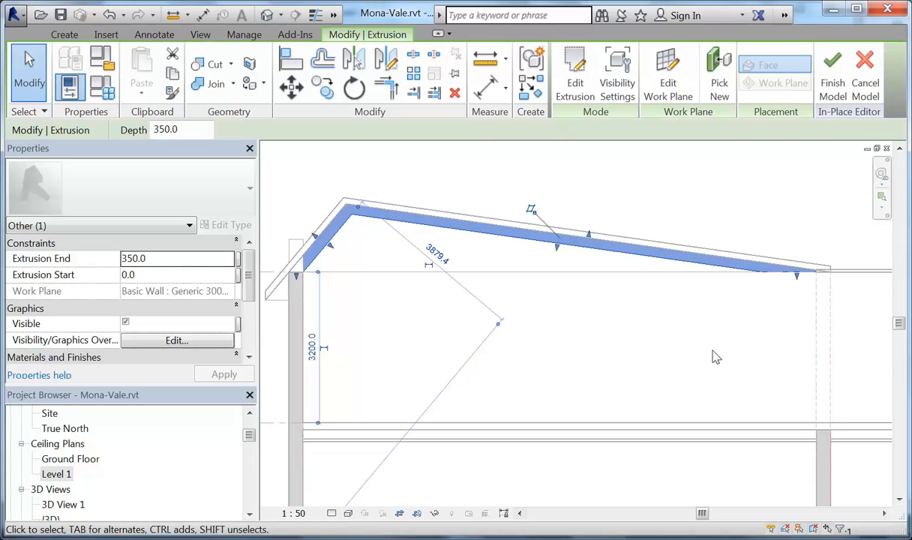
pyautogui.click(714, 357)
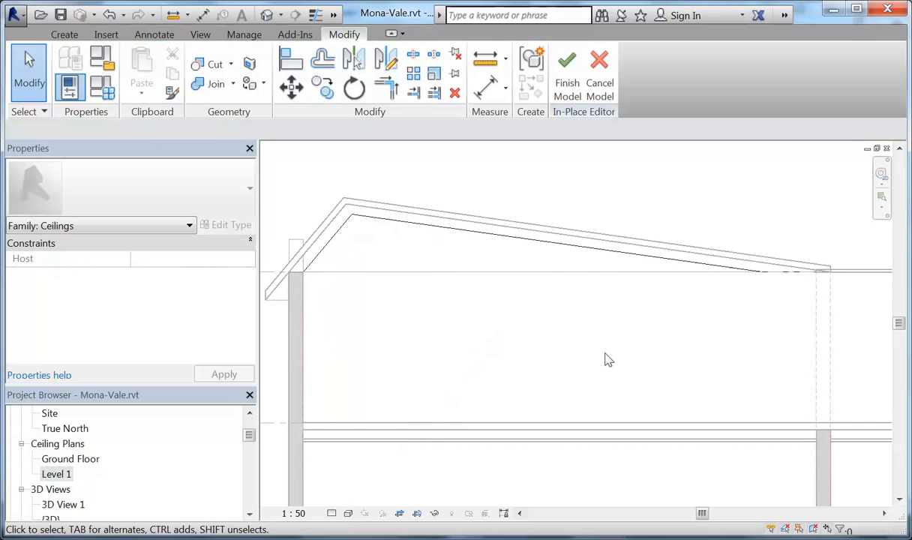
# - Open the Level 1 ceiling plan at the room that contains the ceiling extrusion
pyautogui.scroll(-2, 533, 344)
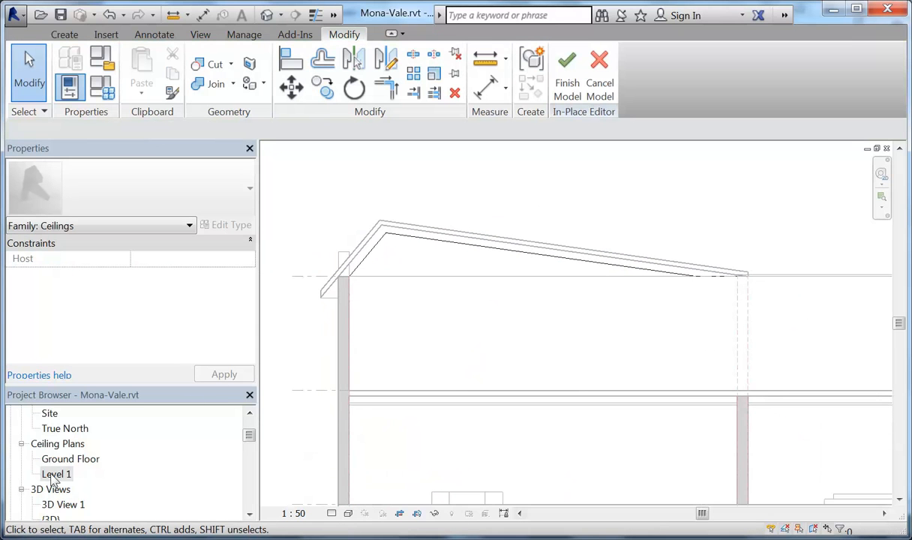
pyautogui.doubleClick(54, 474)
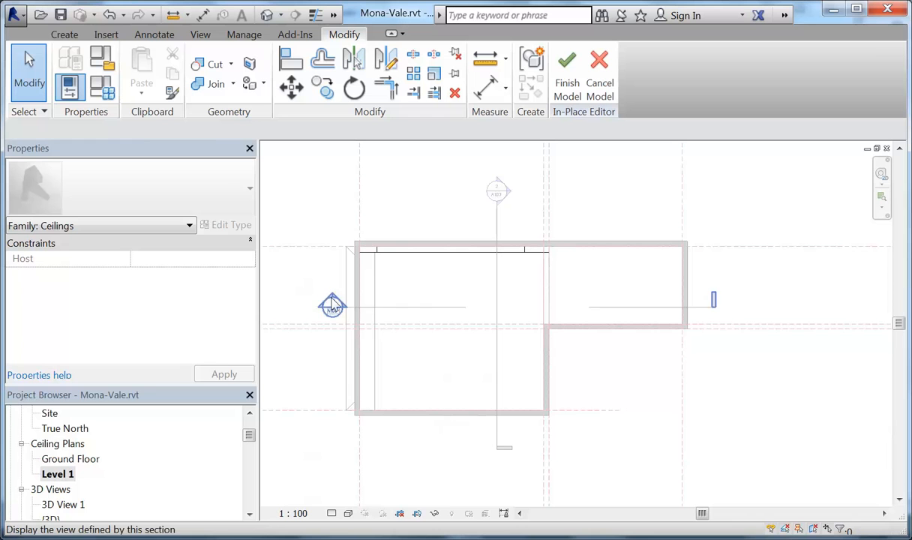
pyautogui.scroll(4, 430, 285)
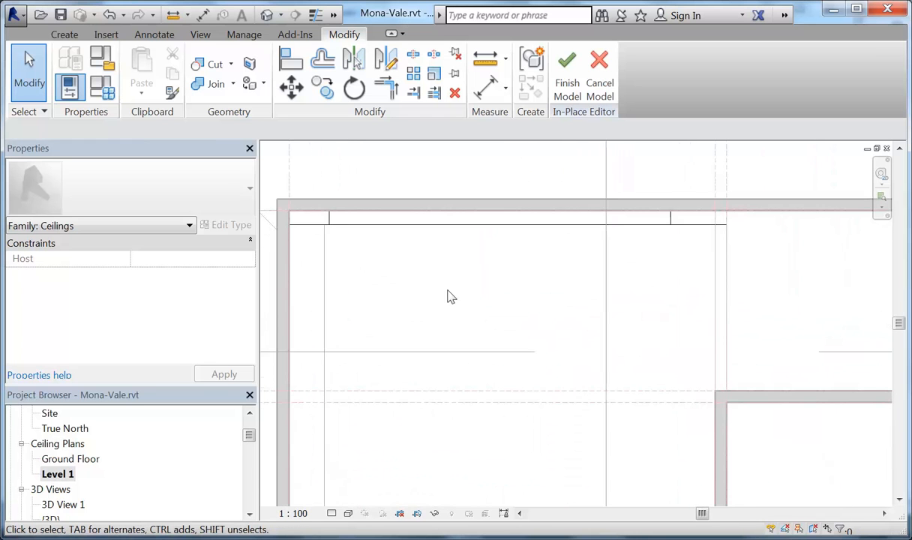
pyautogui.moveTo(448, 299); pyautogui.dragTo(482, 291, button='middle')
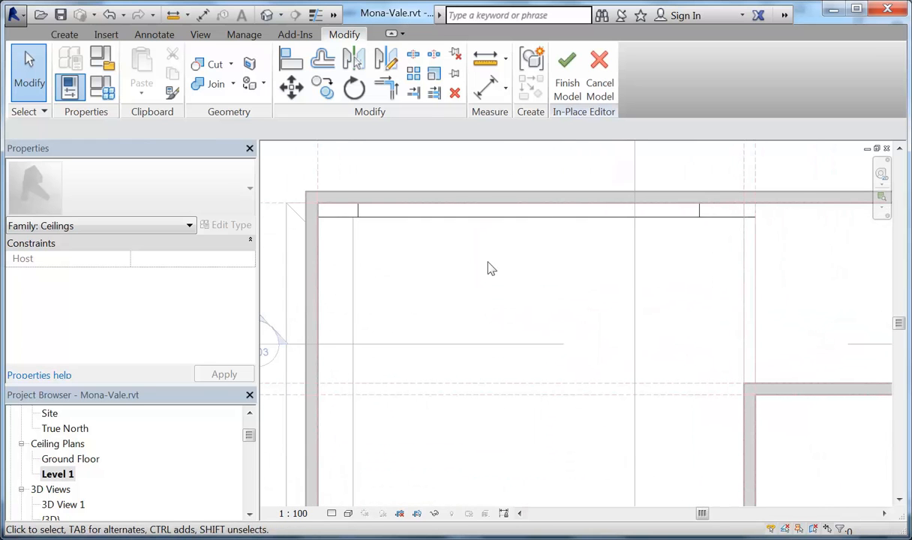
# - Stretch the ceiling extrusion across the room to the opposite wall, giving an extrusion end of 9700 mm, and deselect it
pyautogui.click(494, 213)
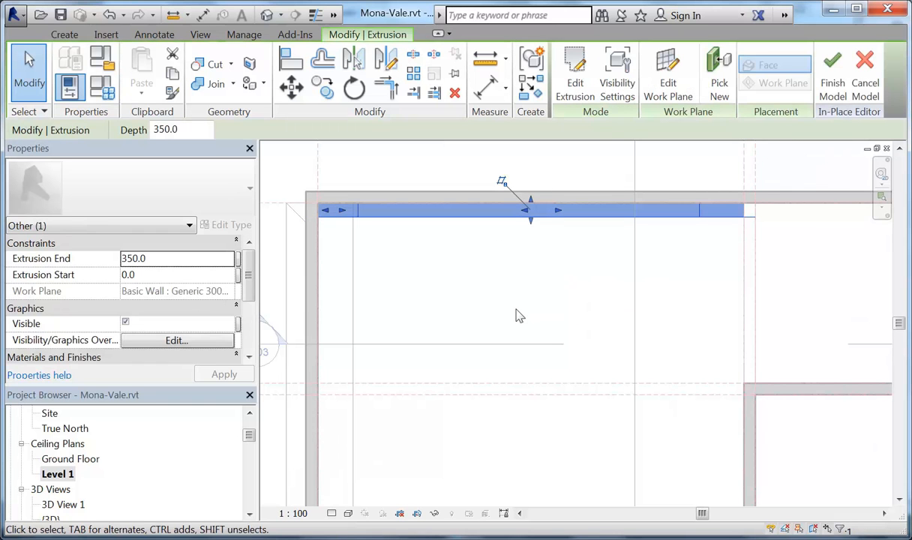
pyautogui.moveTo(516, 315); pyautogui.dragTo(521, 240, button='middle')
pyautogui.middleClick(521, 240)
pyautogui.scroll(2, 528, 339)
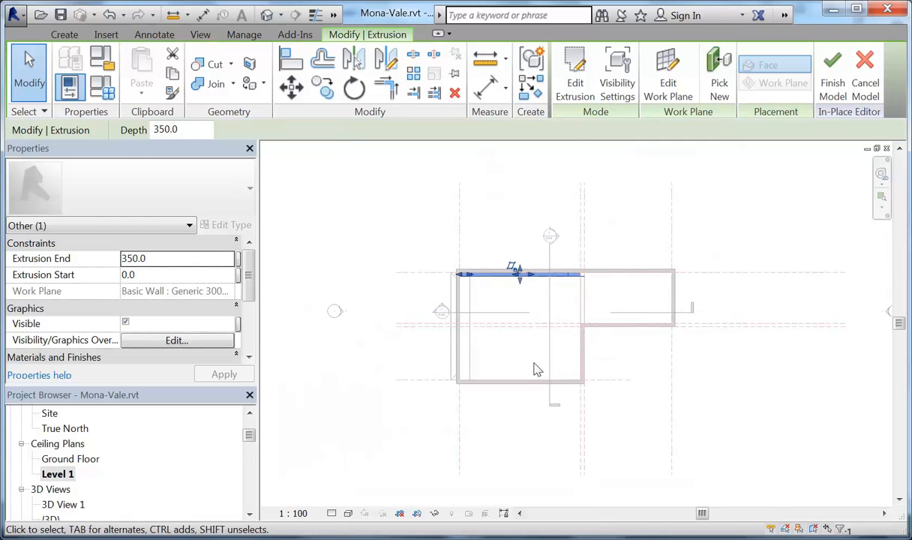
pyautogui.moveTo(535, 368); pyautogui.dragTo(513, 323, button='middle')
pyautogui.scroll(2, 508, 296)
pyautogui.moveTo(490, 194); pyautogui.dragTo(500, 353)
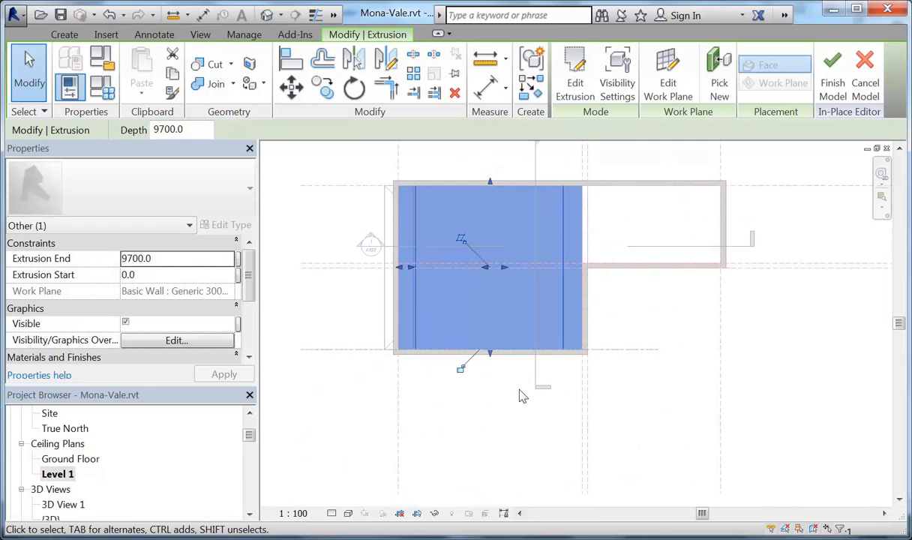
pyautogui.click(380, 285)
# - Finish the in-place ceiling model and return to the project
pyautogui.scroll(2, 521, 290)
pyautogui.moveTo(521, 290); pyautogui.dragTo(470, 348, button='middle')
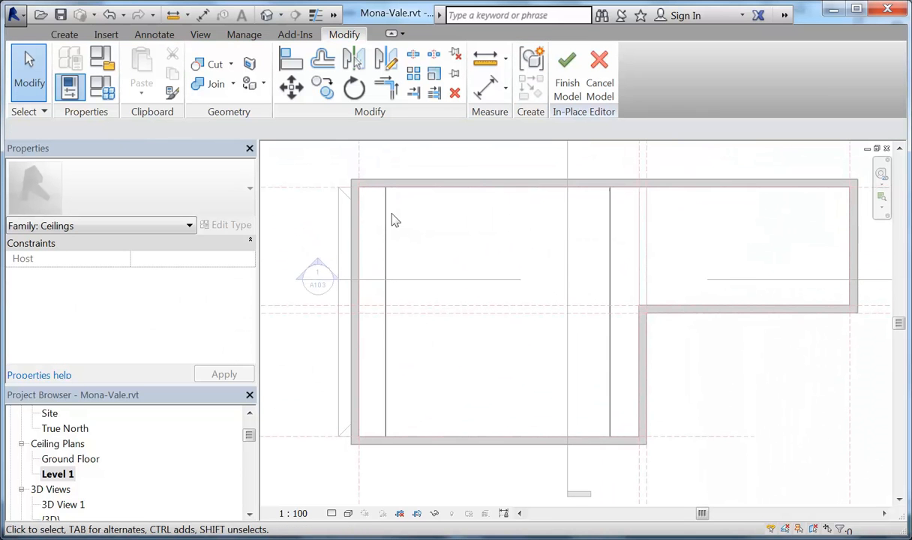
pyautogui.click(567, 75)
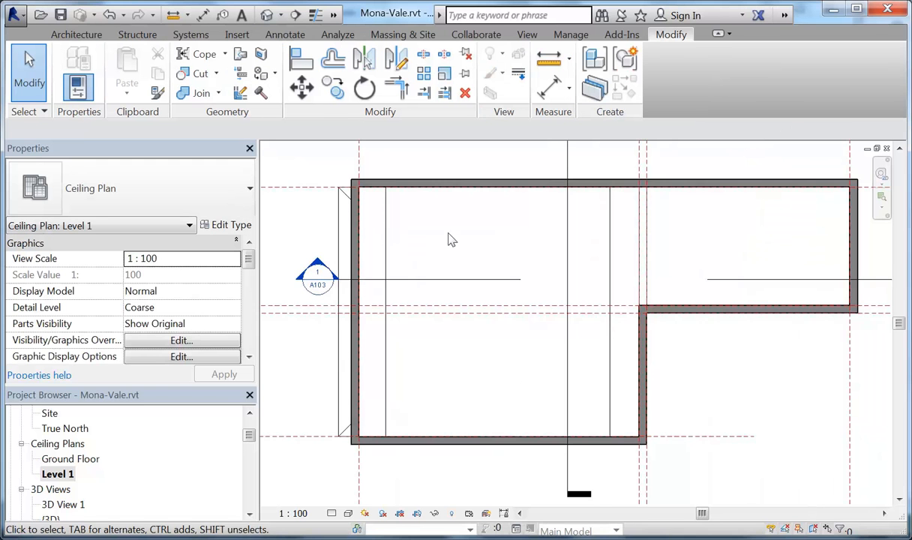
pyautogui.scroll(-3, 450, 241)
pyautogui.scroll(4, 459, 255)
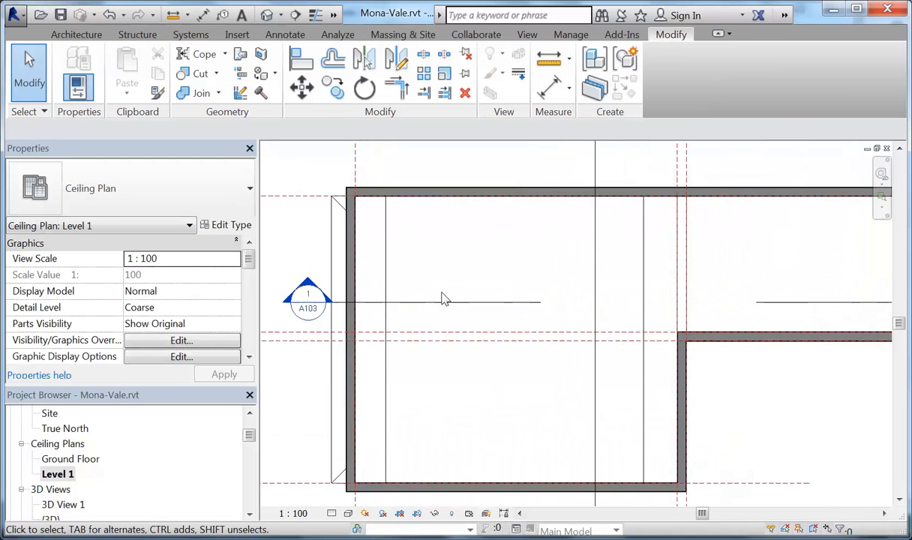
pyautogui.moveTo(478, 273); pyautogui.dragTo(444, 271, button='middle')
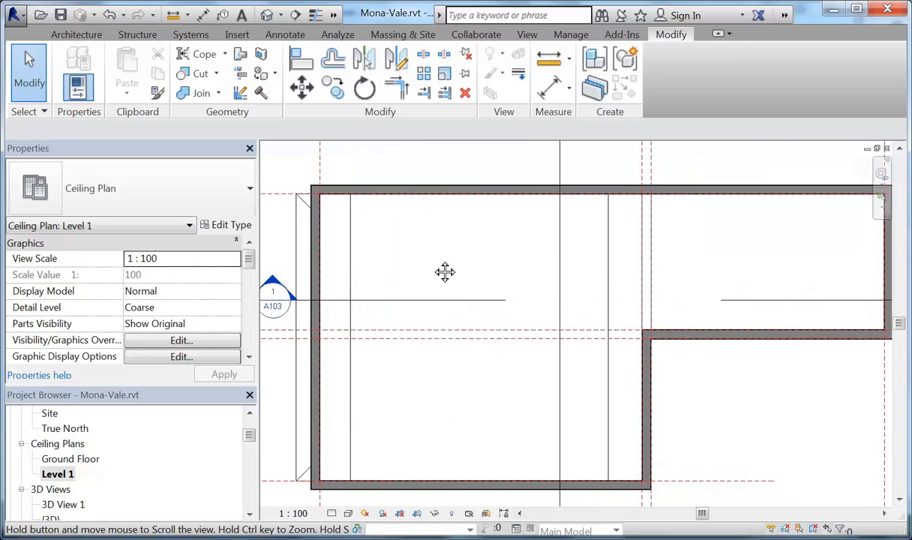
# - Start placing a component and browse the family library to the Lighting > Architectural > Internal folder
pyautogui.click(88, 38)
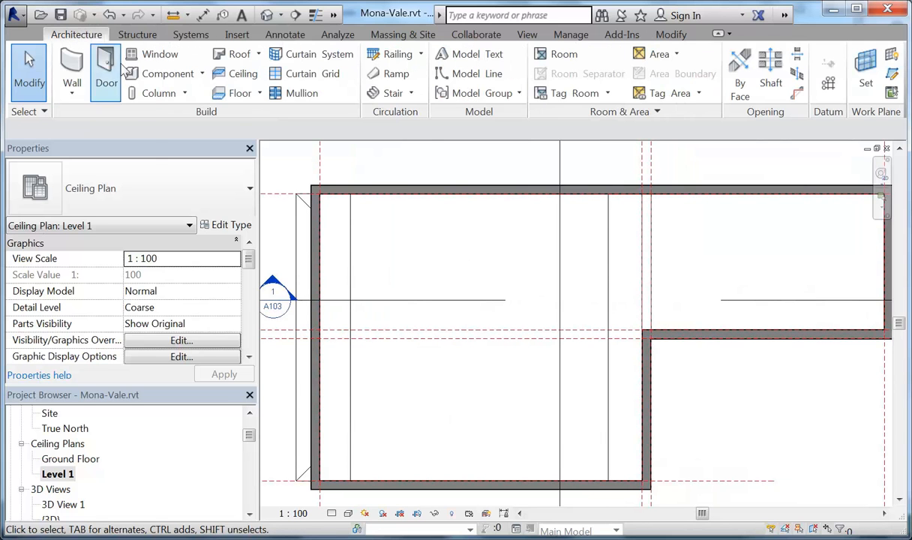
pyautogui.click(159, 75)
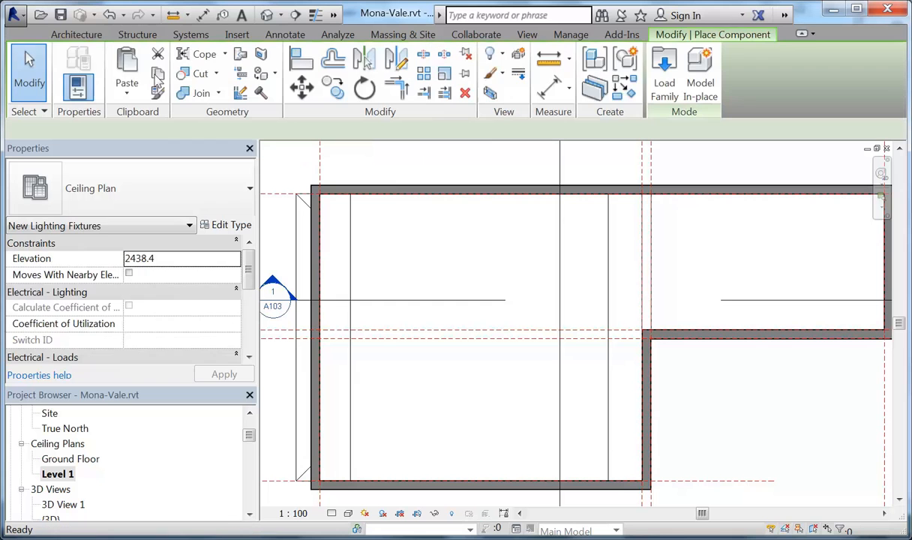
pyautogui.click(666, 75)
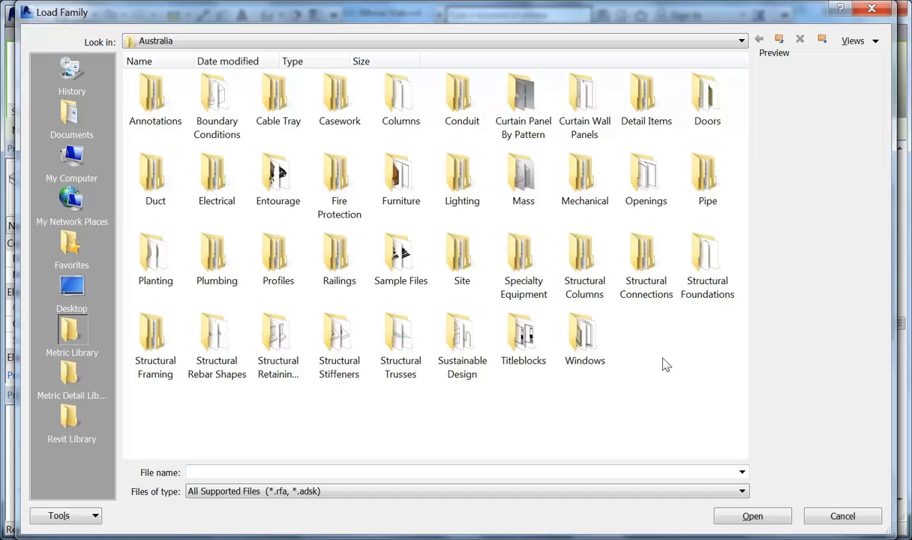
pyautogui.doubleClick(451, 173)
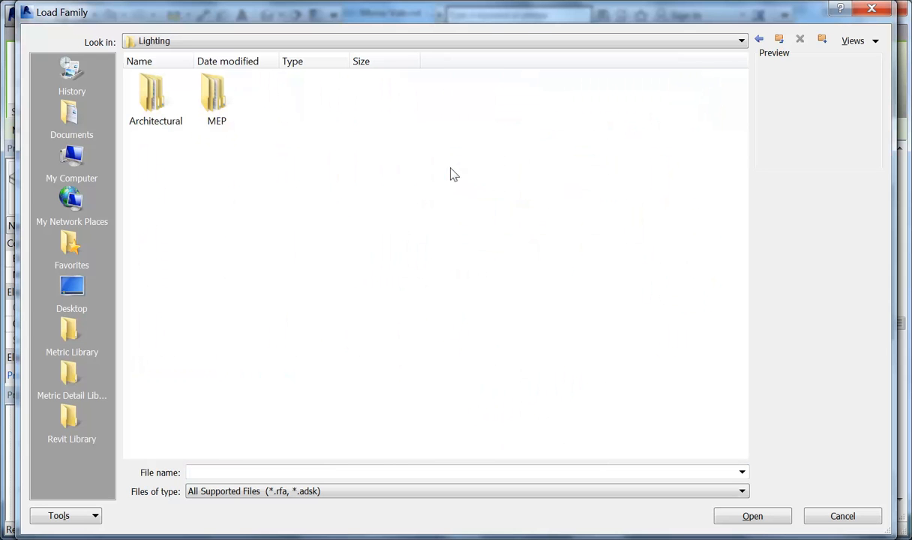
pyautogui.doubleClick(148, 103)
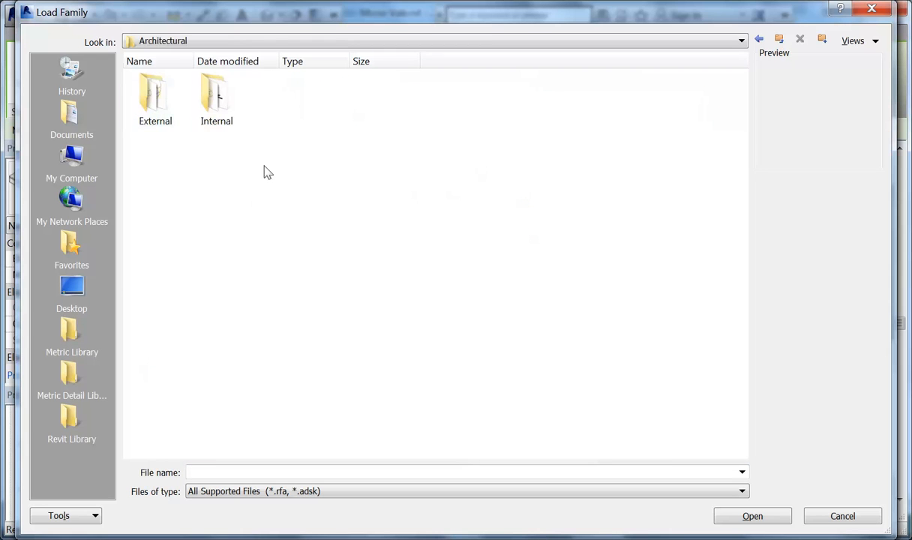
pyautogui.doubleClick(222, 96)
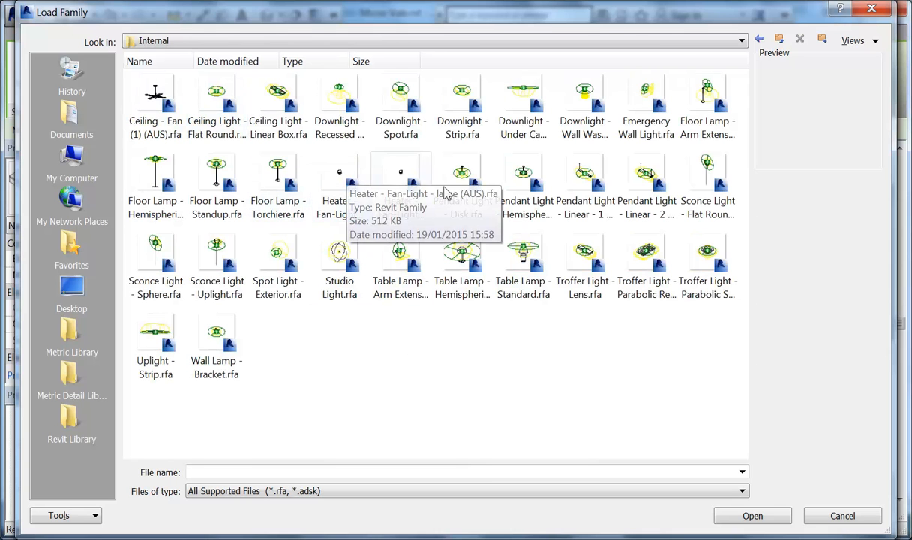
# - Preview several internal light families and load Downlight - Spot.rfa for placement
pyautogui.click(454, 112)
pyautogui.click(596, 118)
pyautogui.click(589, 183)
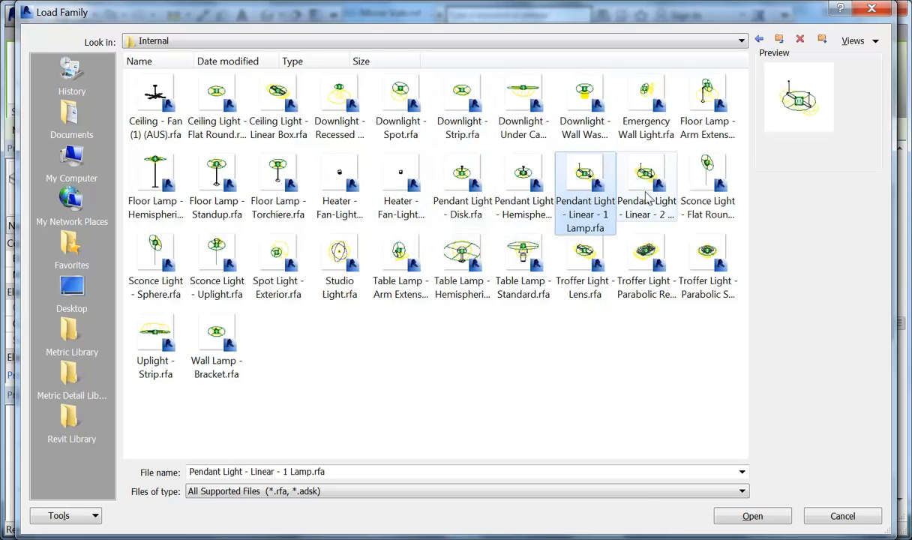
pyautogui.click(618, 189)
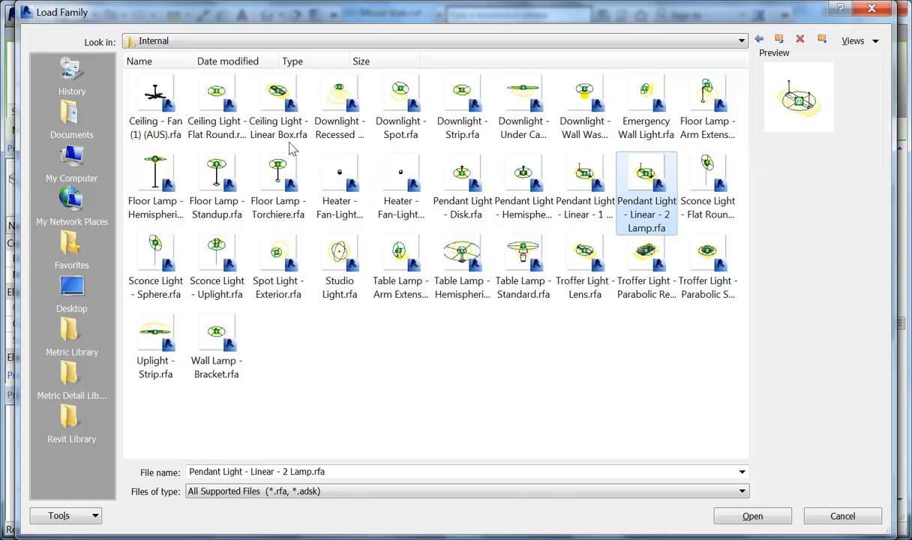
pyautogui.click(397, 105)
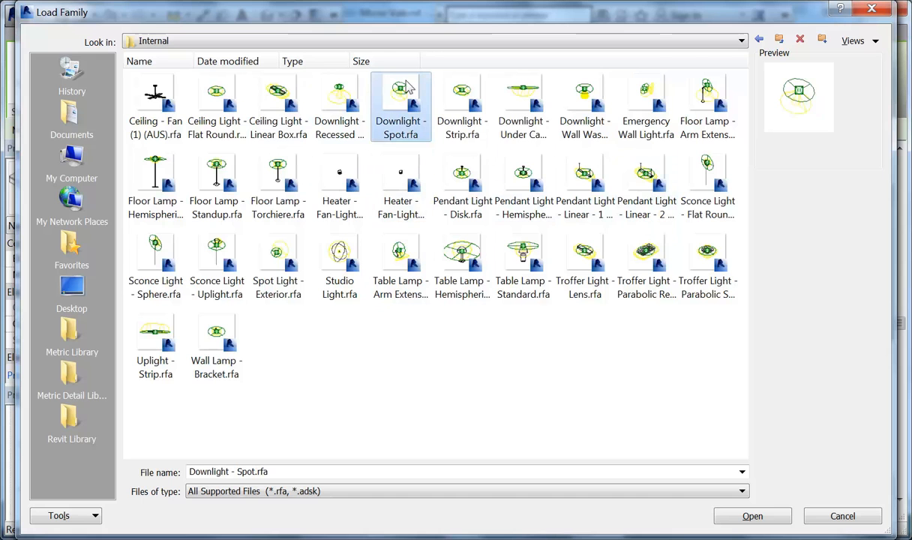
pyautogui.doubleClick(397, 105)
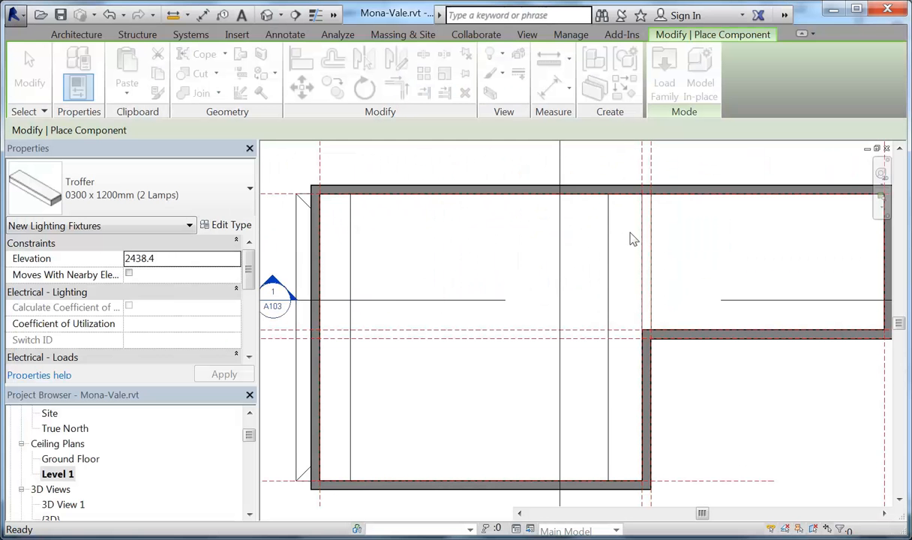
# - Place three spot downlights on the flat ceiling, about 2200 mm from the upper wall and 6400, 3800 and 1400 mm from the right wall
pyautogui.scroll(5, 621, 260)
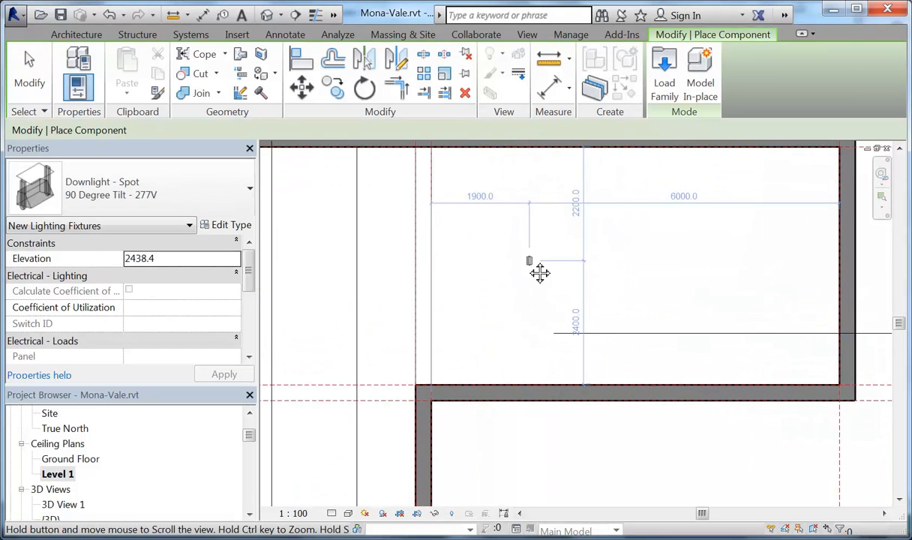
pyautogui.click(507, 260)
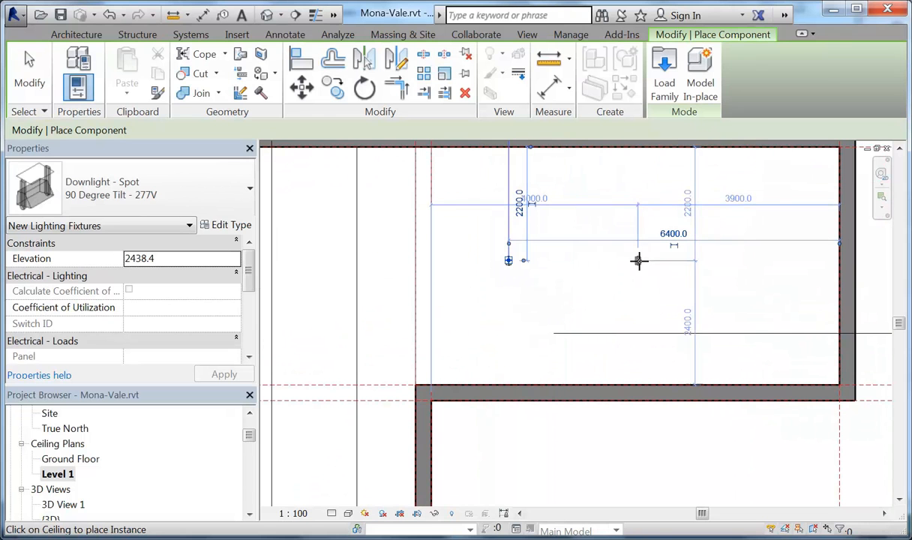
pyautogui.click(643, 260)
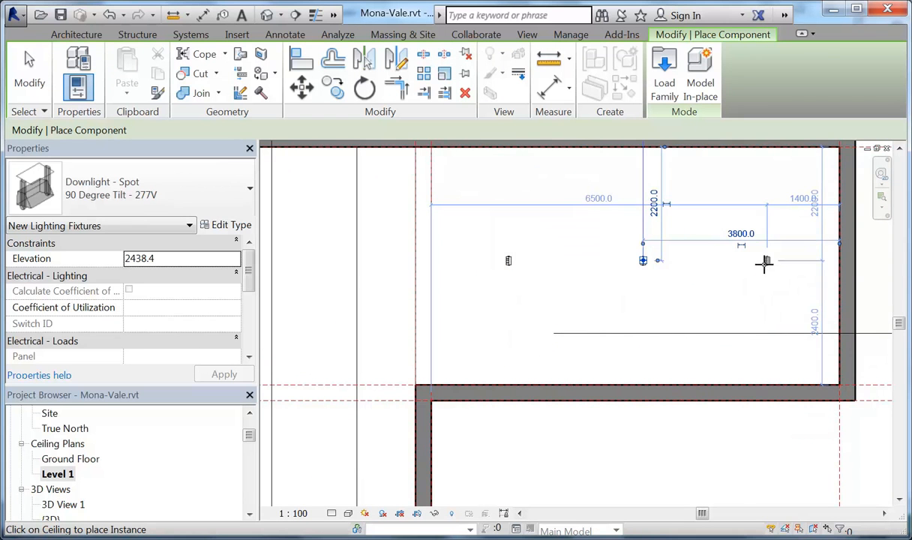
pyautogui.click(765, 263)
# - Place a row of four spot downlights across the raked ceiling, about 2200 mm above the horizontal reference line, and end placement
pyautogui.scroll(-2, 491, 328)
pyautogui.moveTo(493, 330); pyautogui.dragTo(645, 332, button='middle')
pyautogui.moveTo(530, 323); pyautogui.dragTo(593, 305, button='middle')
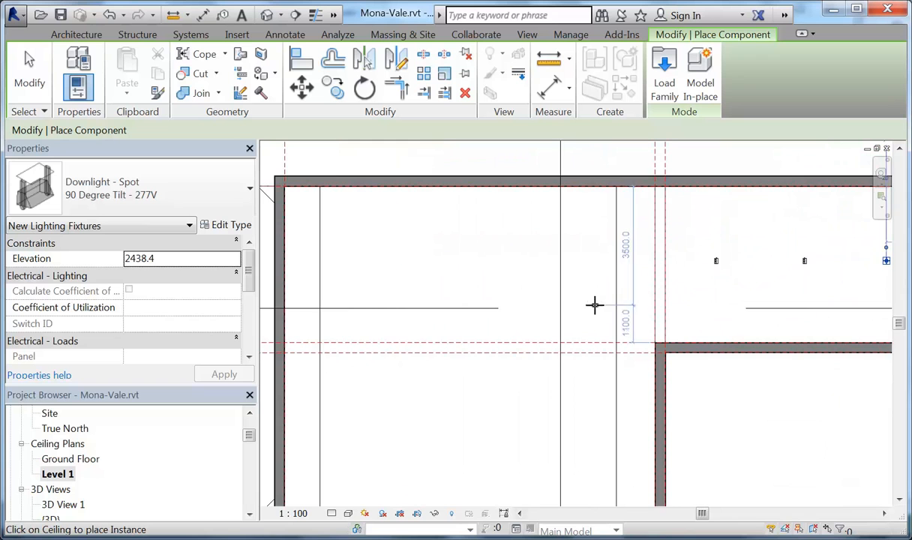
pyautogui.scroll(-1, 482, 302)
pyautogui.scroll(2, 382, 273)
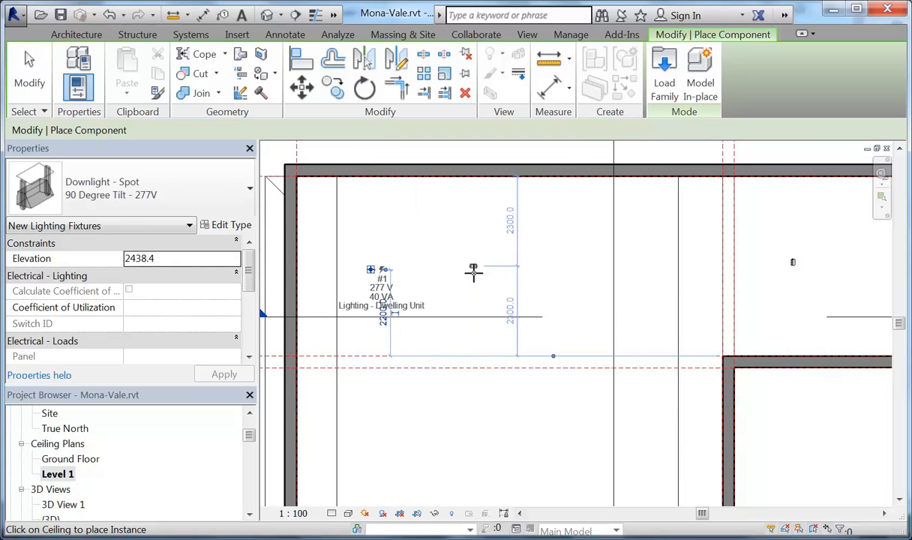
pyautogui.click(473, 268)
pyautogui.click(569, 269)
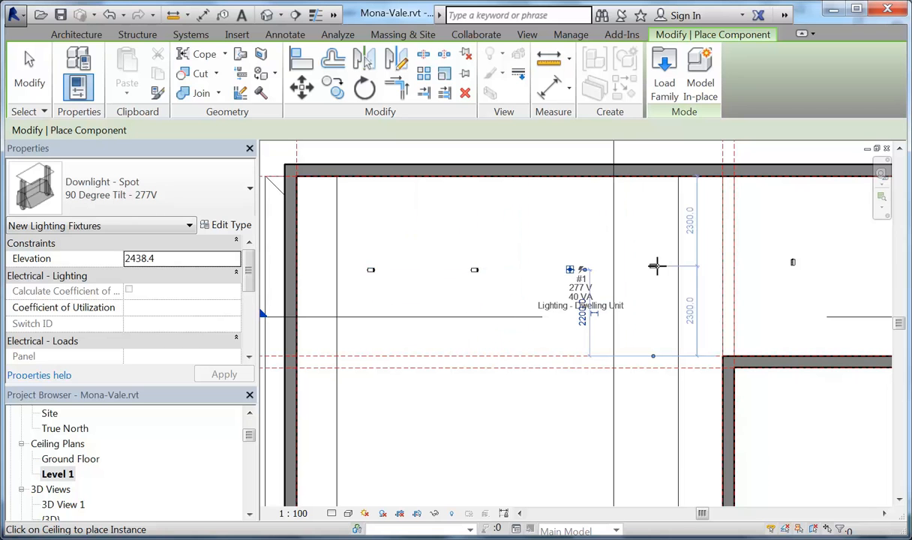
pyautogui.click(664, 270)
pyautogui.rightClick(475, 218)
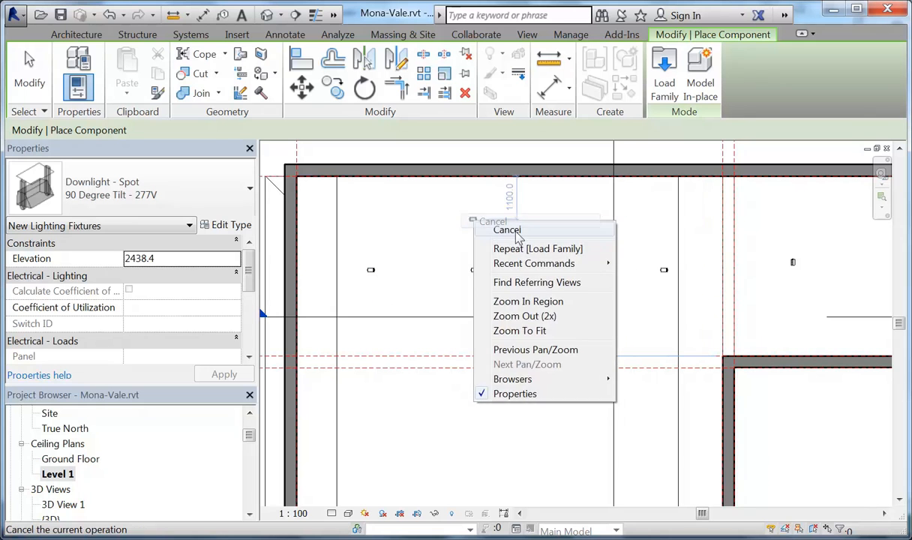
pyautogui.click(506, 232)
# - Open Section 1 and examine how the spot downlights attach to the flat ceiling
pyautogui.scroll(-2, 513, 236)
pyautogui.doubleClick(373, 271)
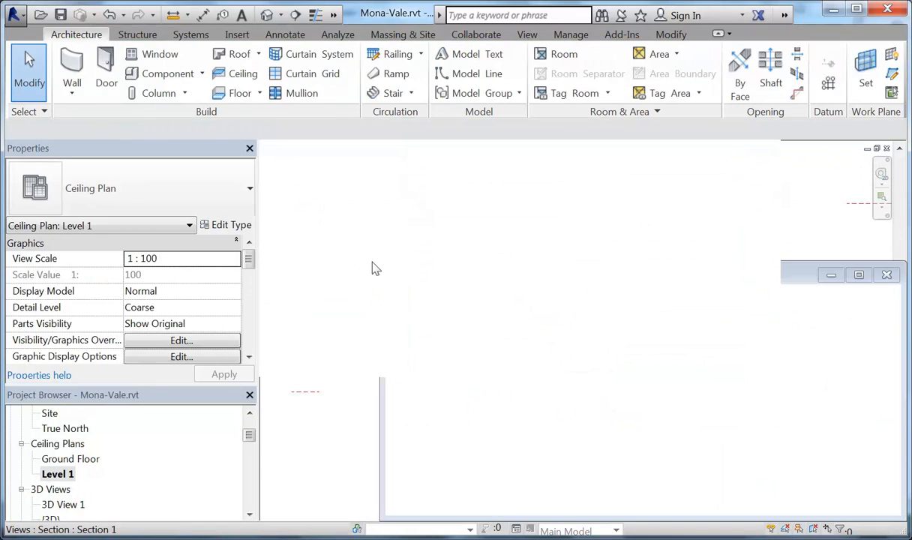
pyautogui.moveTo(577, 332); pyautogui.dragTo(424, 319, button='middle')
pyautogui.scroll(2, 450, 319)
pyautogui.moveTo(691, 319); pyautogui.dragTo(440, 291, button='middle')
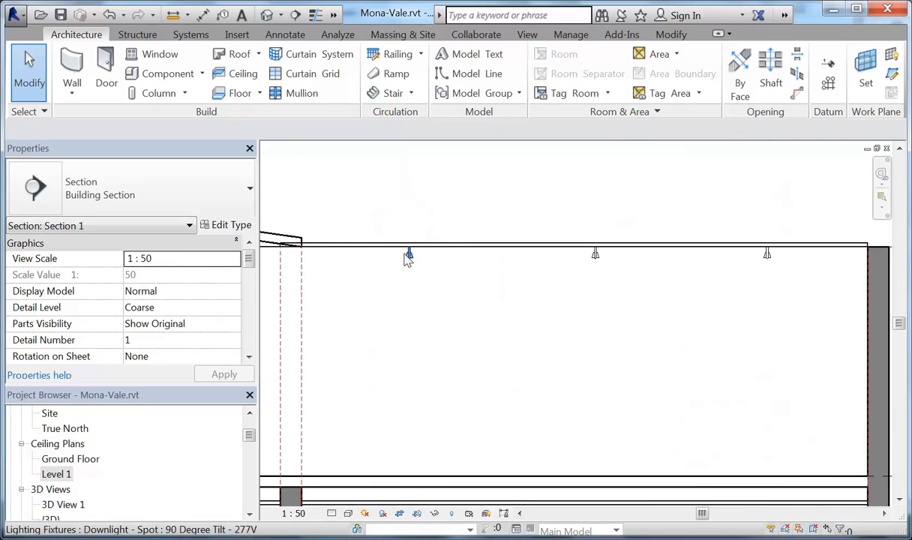
pyautogui.click(767, 254)
pyautogui.scroll(3, 757, 279)
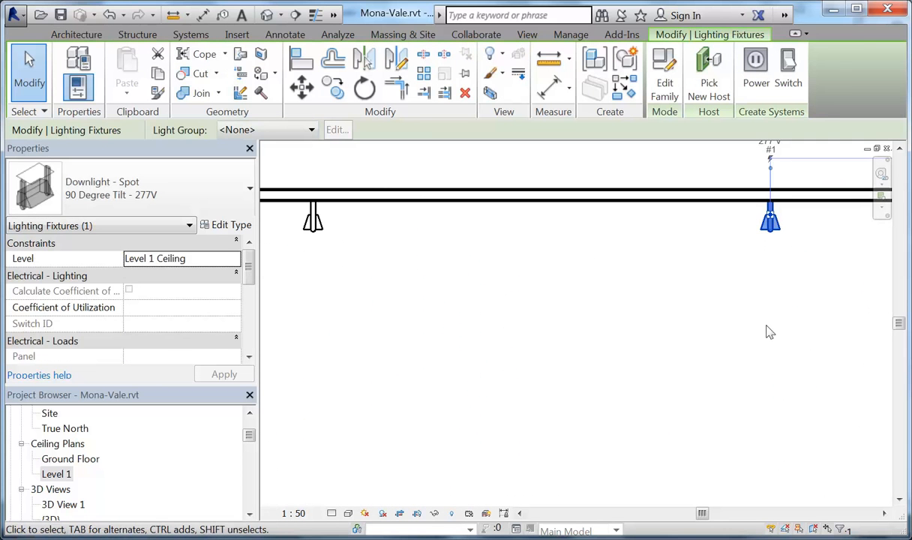
pyautogui.click(766, 329)
# - Examine how the four spot downlights follow the slope of the raked ceiling in the section
pyautogui.scroll(-3, 506, 341)
pyautogui.scroll(-1, 502, 333)
pyautogui.moveTo(502, 336); pyautogui.dragTo(660, 327, button='middle')
pyautogui.moveTo(321, 393); pyautogui.dragTo(616, 399, button='middle')
pyautogui.moveTo(427, 365); pyautogui.dragTo(683, 382, button='middle')
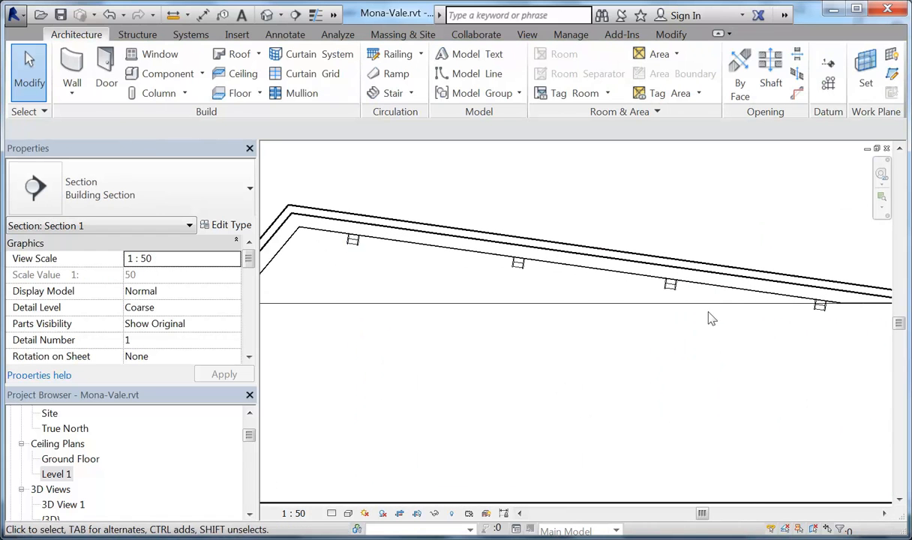
pyautogui.moveTo(519, 362)
pyautogui.mouseDown(button='middle')
pyautogui.moveTo(498, 355)
pyautogui.moveTo(550, 336)
pyautogui.mouseUp(button='middle')
pyautogui.moveTo(527, 382); pyautogui.dragTo(473, 380, button='middle')
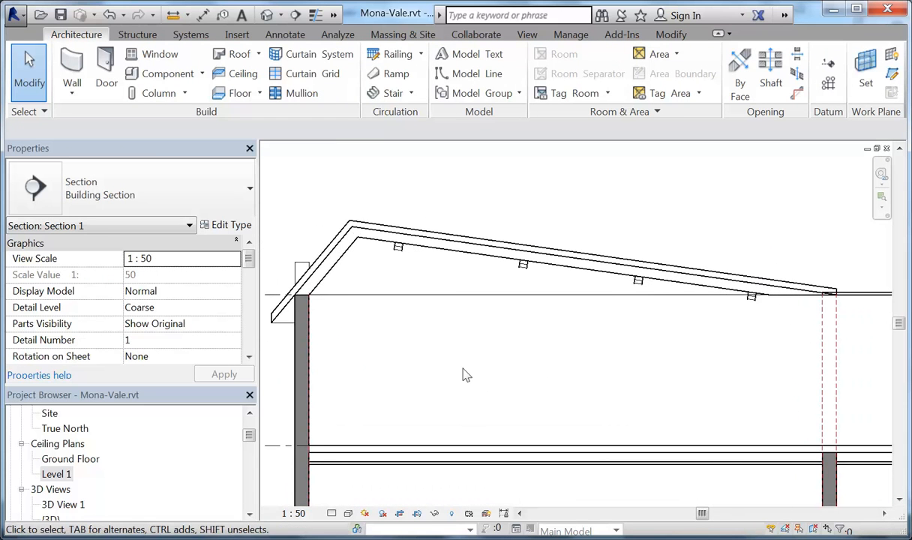
pyautogui.scroll(-1, 462, 369)
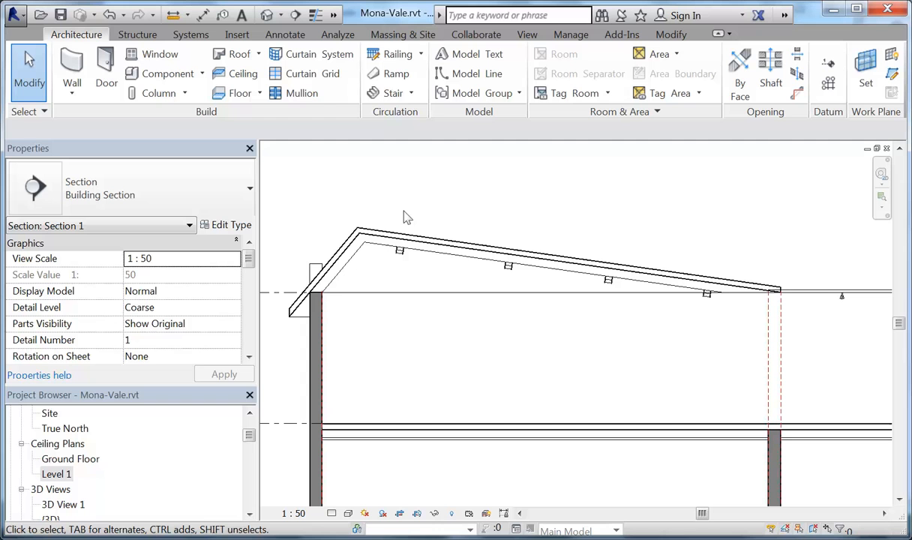
pyautogui.click(201, 73)
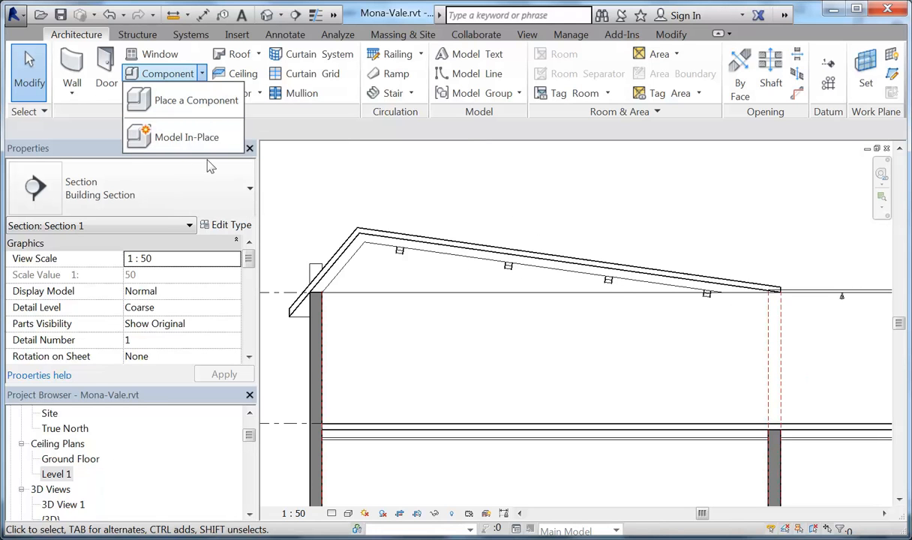
pyautogui.click(518, 204)
pyautogui.scroll(-2, 507, 204)
pyautogui.moveTo(507, 204); pyautogui.dragTo(476, 212, button='middle')
pyautogui.scroll(1, 469, 206)
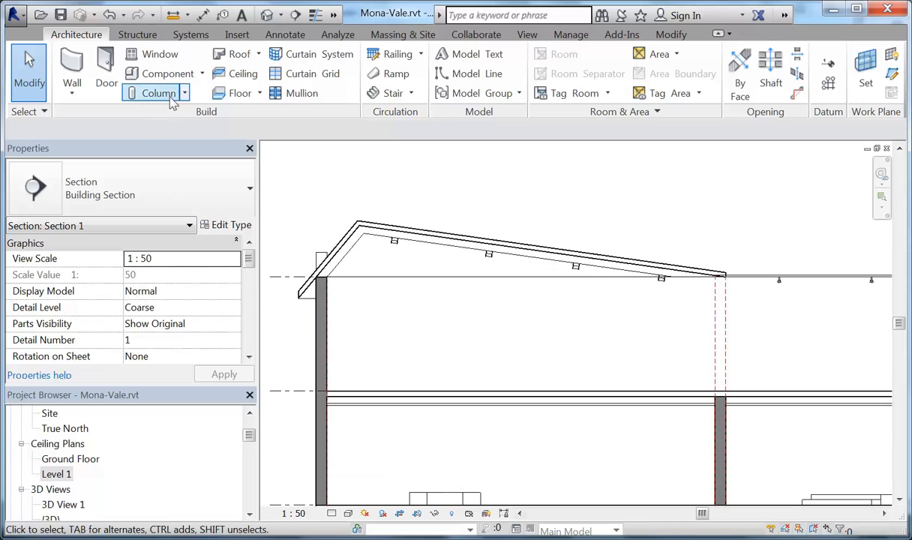
pyautogui.click(202, 74)
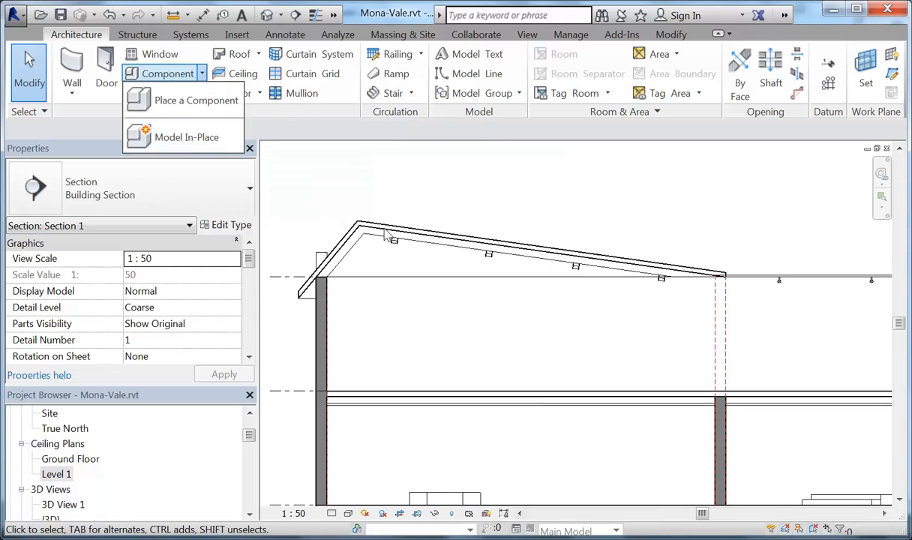
pyautogui.click(522, 337)
# - Open the Ground Floor plan and inspect the hexagonal generic model, leaving it deselected
pyautogui.moveTo(252, 441); pyautogui.dragTo(250, 431)
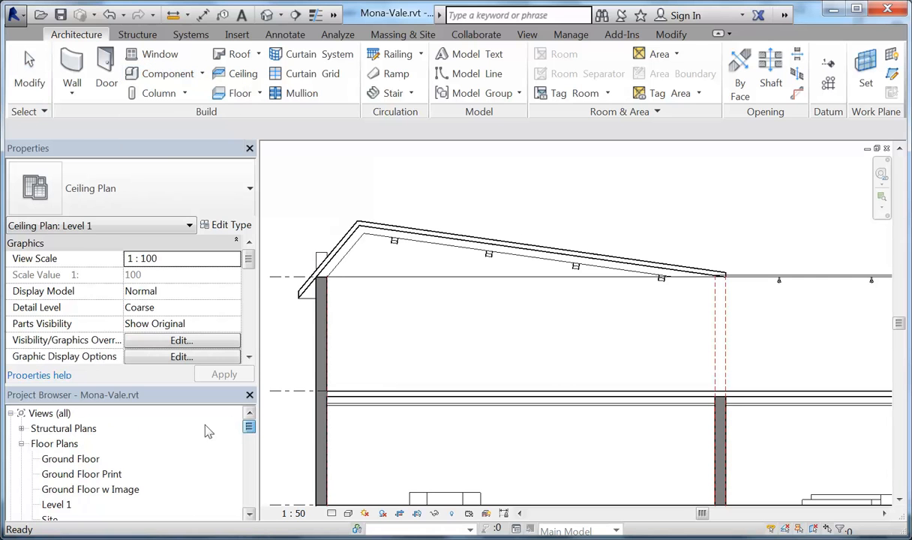
pyautogui.doubleClick(75, 460)
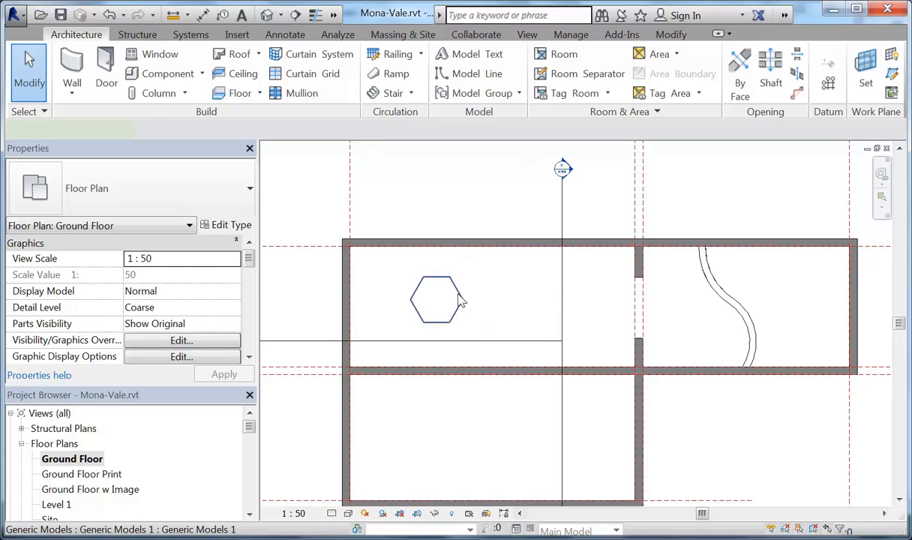
pyautogui.click(464, 299)
pyautogui.click(484, 304)
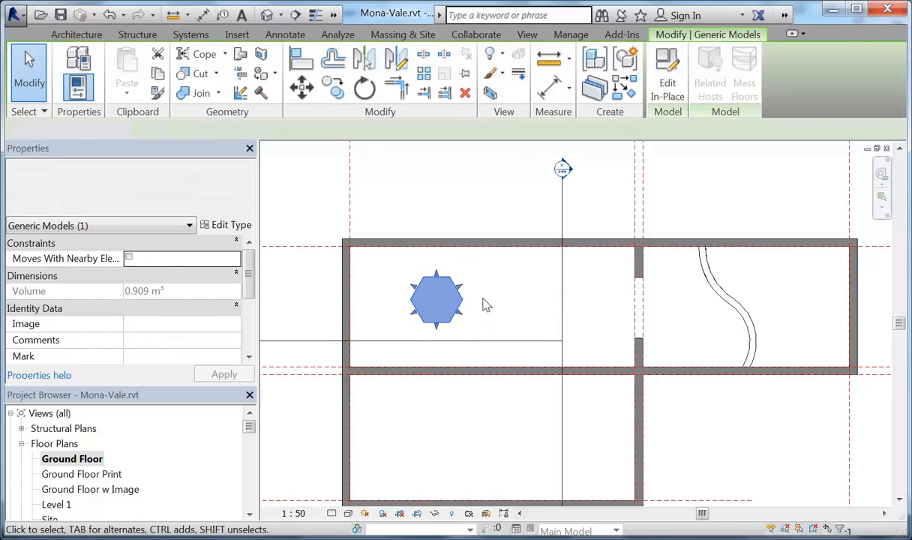
pyautogui.scroll(-2, 483, 299)
pyautogui.moveTo(482, 299)
pyautogui.mouseDown(button='middle')
pyautogui.moveTo(497, 278)
pyautogui.moveTo(486, 283)
pyautogui.mouseUp(button='middle')
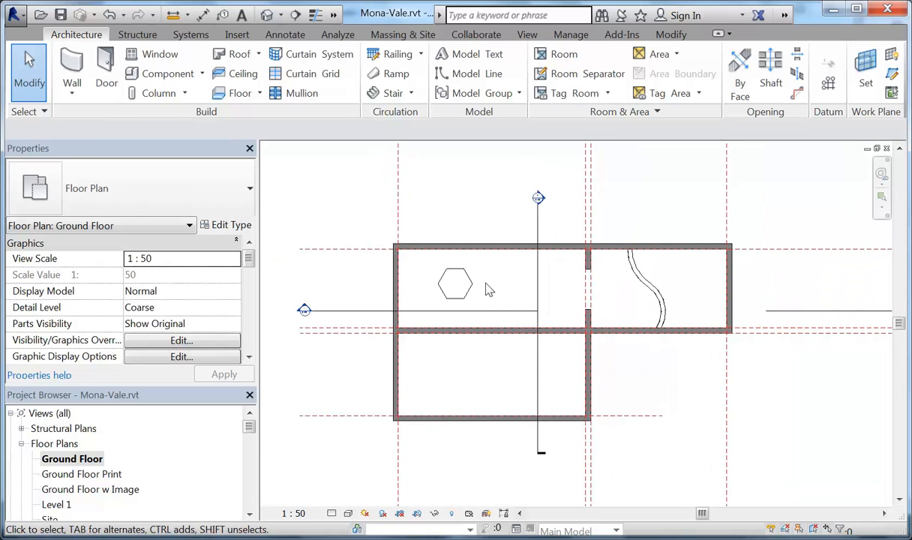
pyautogui.scroll(1, 486, 290)
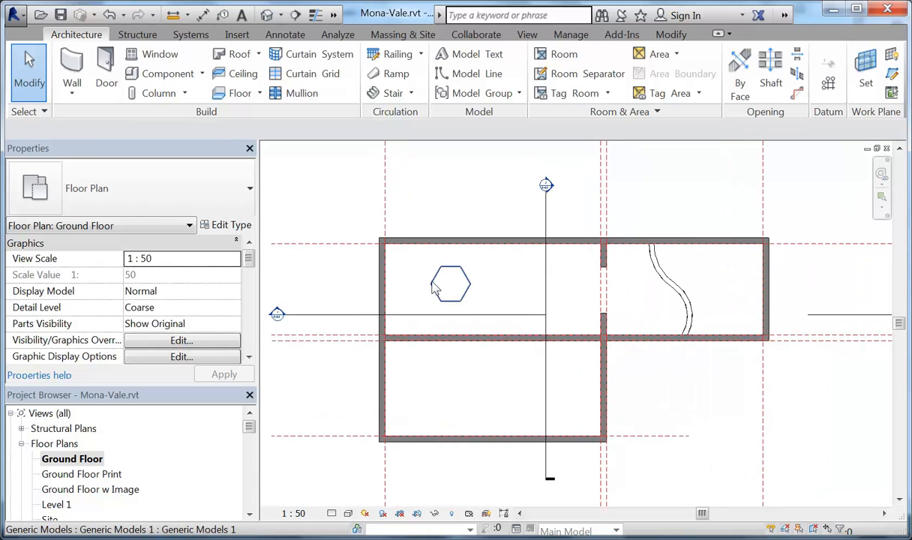
pyautogui.scroll(1, 440, 288)
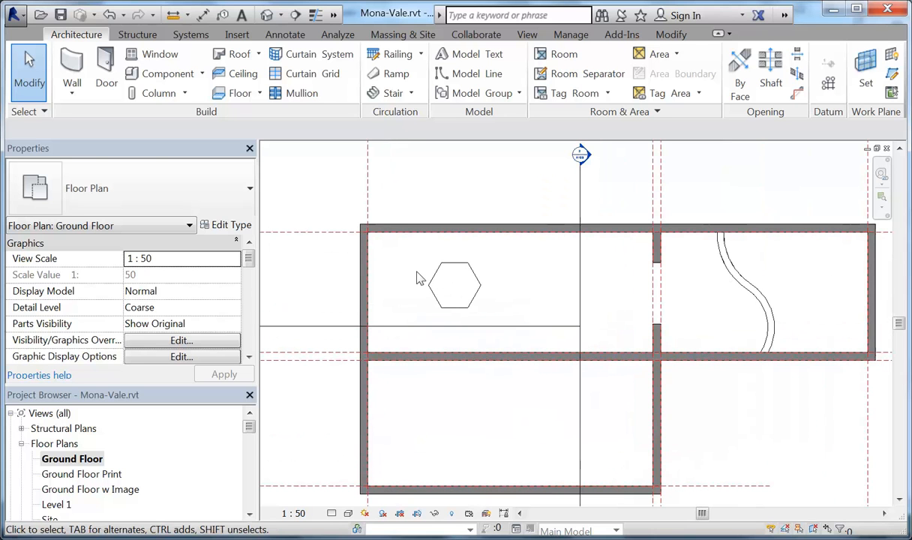
pyautogui.scroll(3, 437, 270)
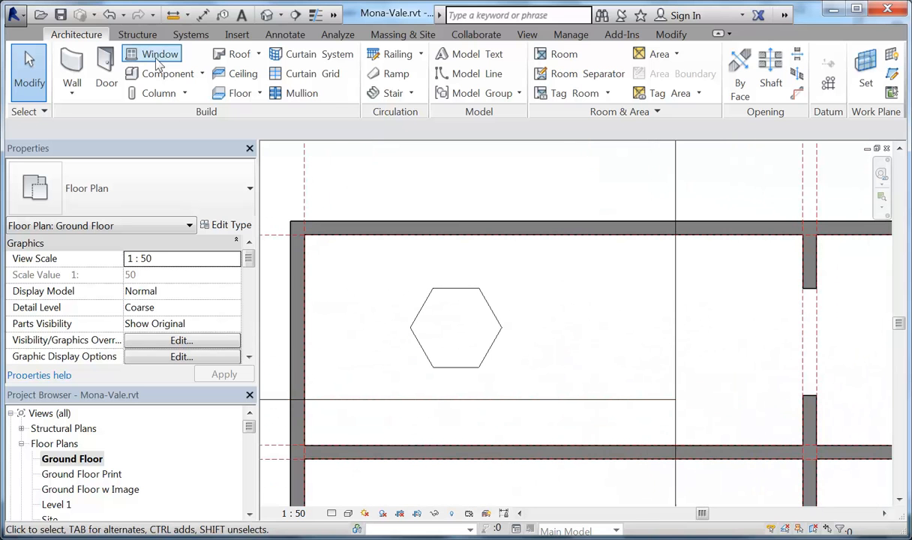
pyautogui.click(201, 73)
pyautogui.click(182, 140)
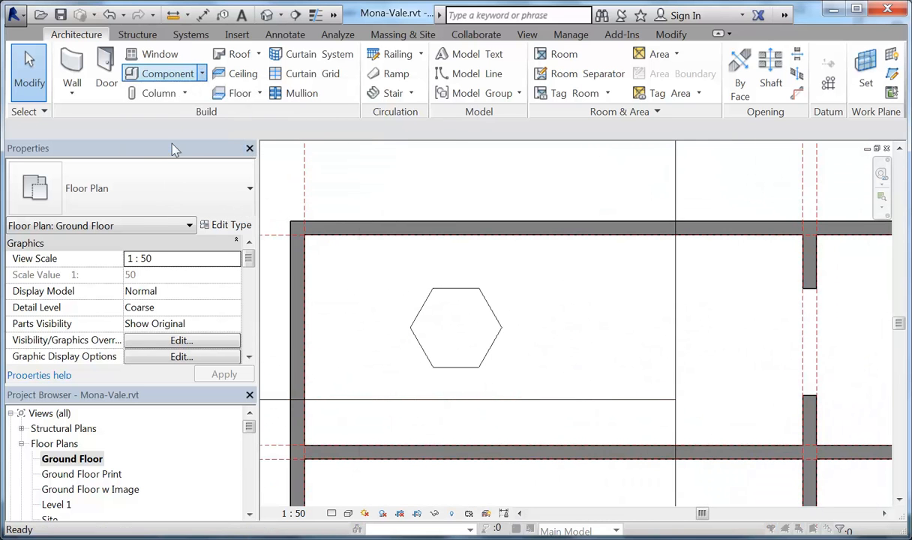
pyautogui.scroll(-1, 433, 243)
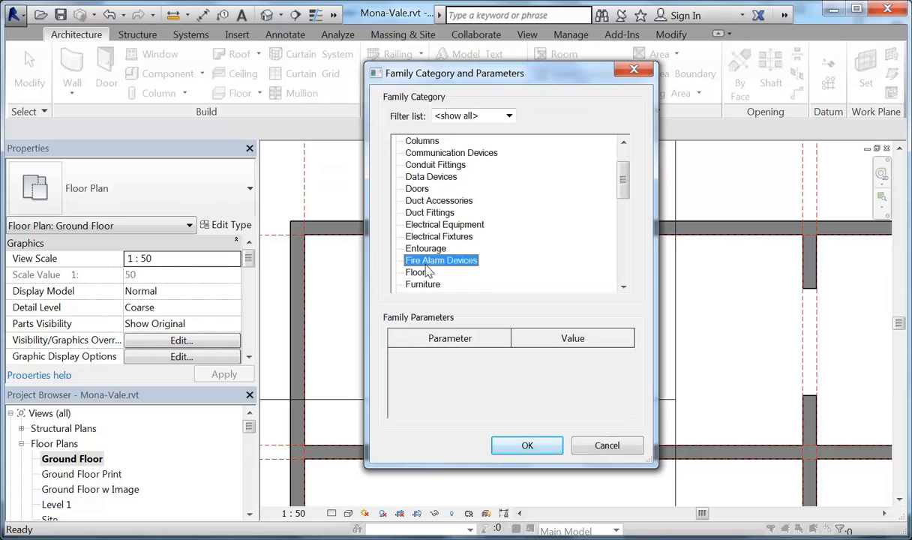
pyautogui.scroll(-1, 428, 271)
pyautogui.doubleClick(429, 250)
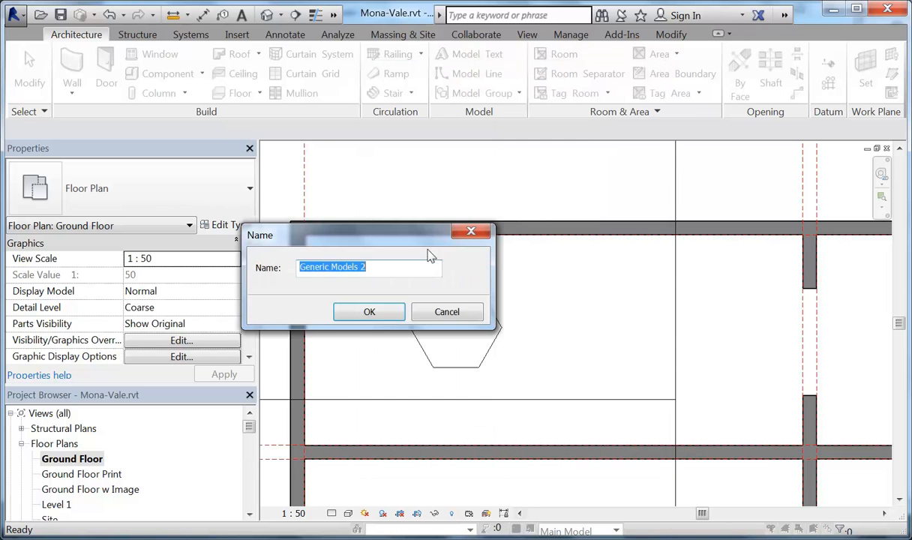
pyautogui.click(367, 313)
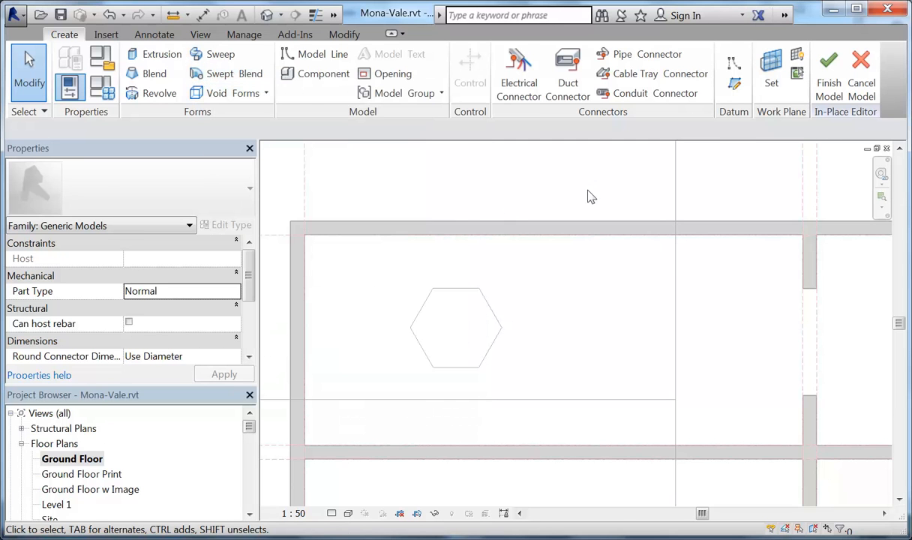
pyautogui.click(857, 84)
pyautogui.rightClick(382, 165)
pyautogui.click(401, 173)
pyautogui.rightClick(402, 173)
pyautogui.click(422, 183)
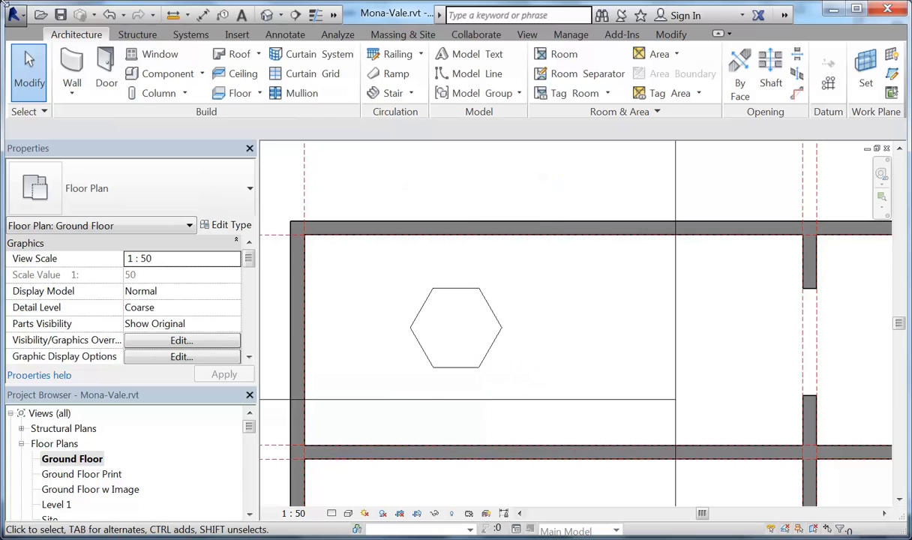
# - Start opening a project and browse the U: drive to the 2016 > CAD 3 > Harrington folder
pyautogui.doubleClick(388, 16)
pyautogui.click(34, 9)
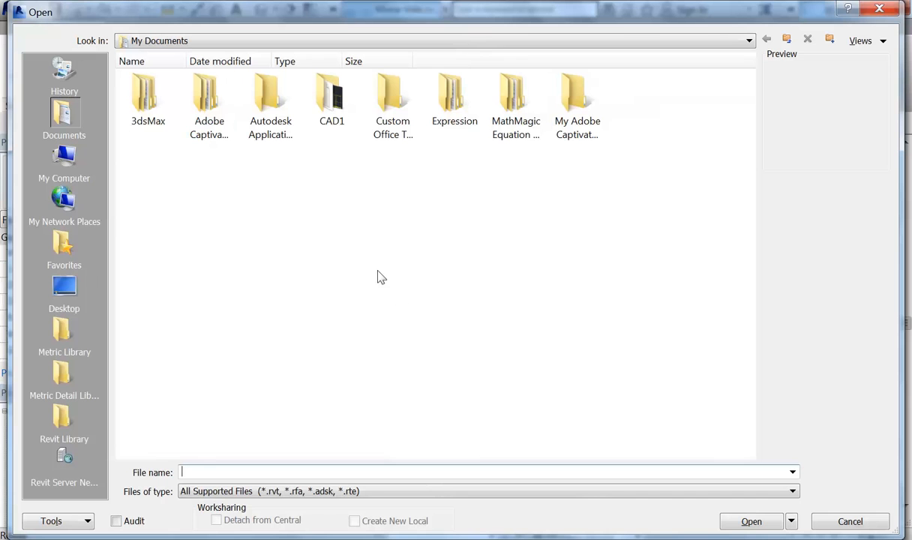
pyautogui.click(392, 41)
pyautogui.click(258, 141)
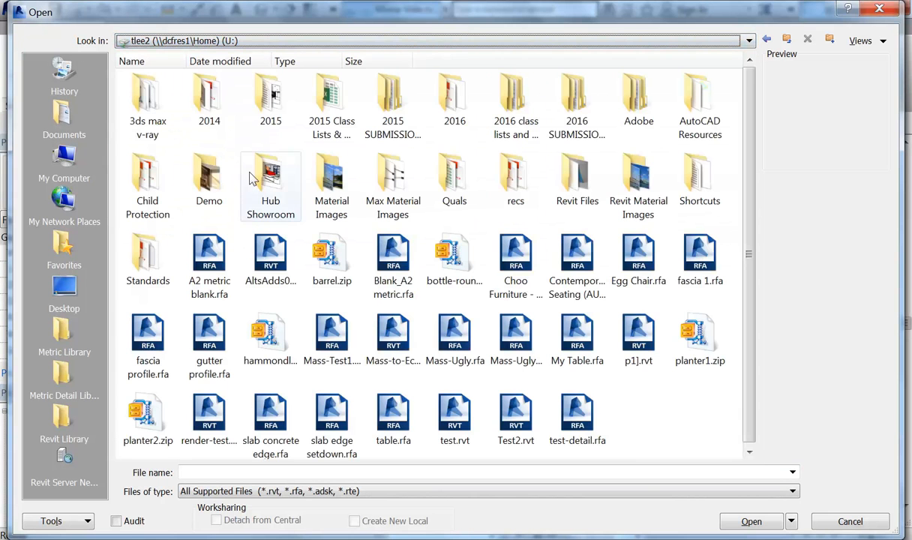
pyautogui.doubleClick(454, 105)
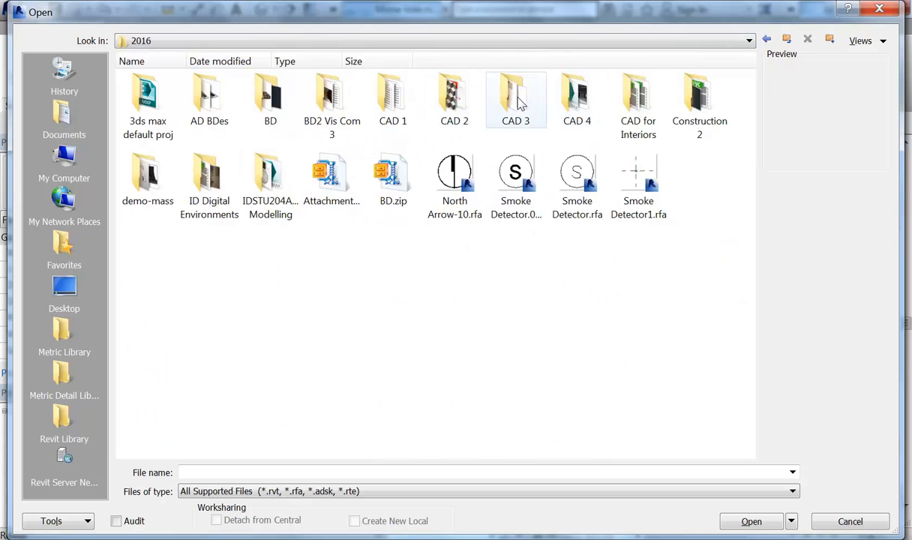
pyautogui.doubleClick(519, 101)
pyautogui.click(270, 90)
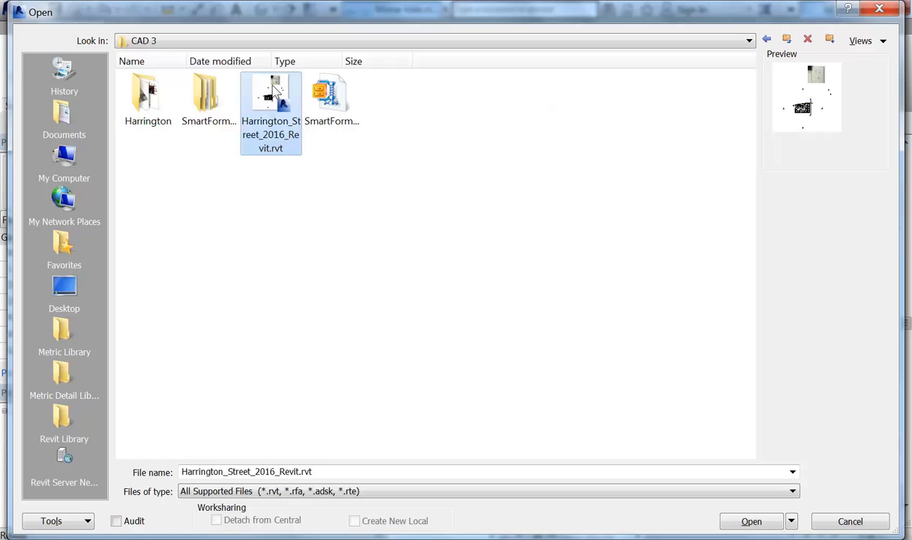
pyautogui.doubleClick(157, 99)
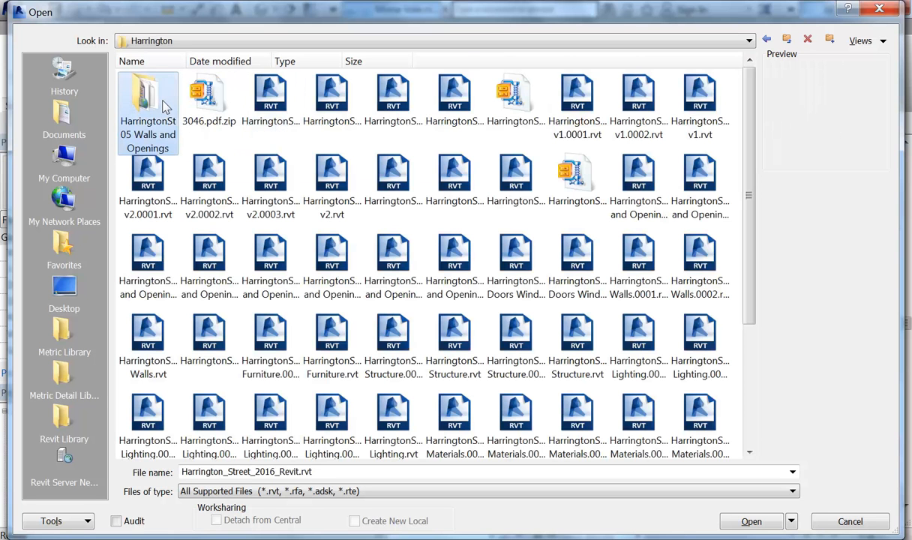
# - Show the files in the Harrington folder as a detailed list
pyautogui.click(862, 40)
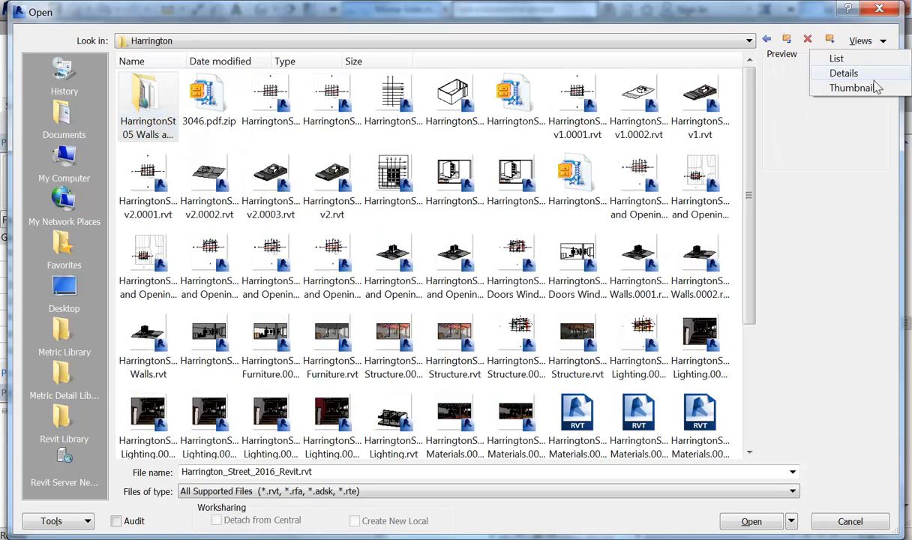
pyautogui.click(862, 87)
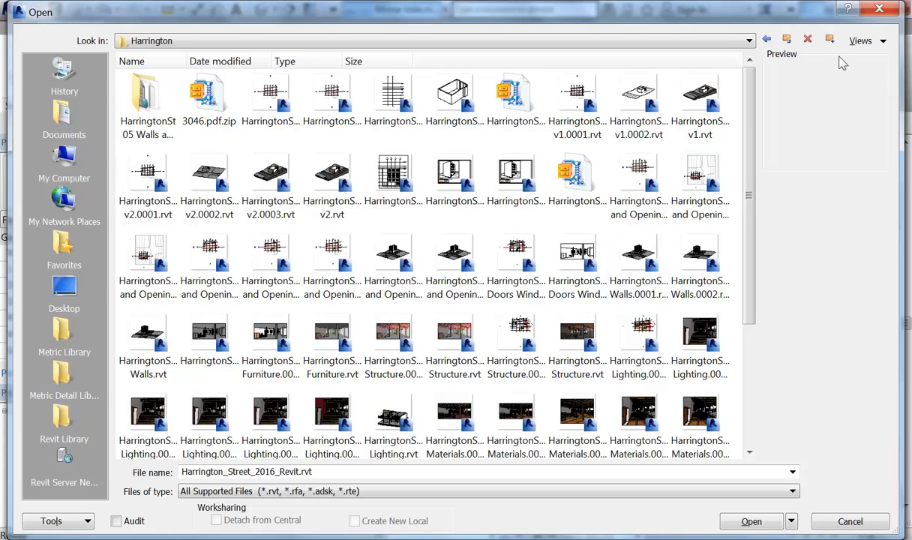
pyautogui.click(864, 42)
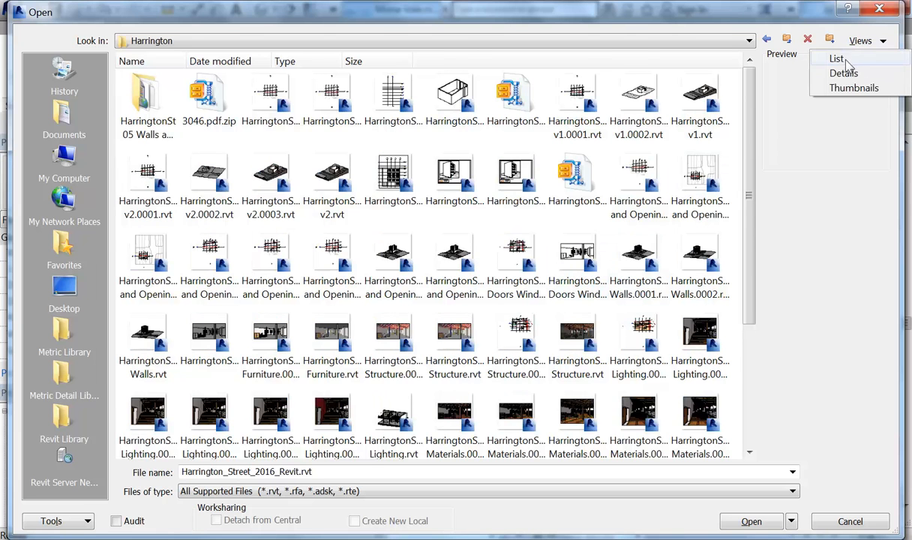
pyautogui.click(844, 73)
# - Preview several Harrington project files and open HarringtonSt-18 Max import.rvt
pyautogui.click(314, 267)
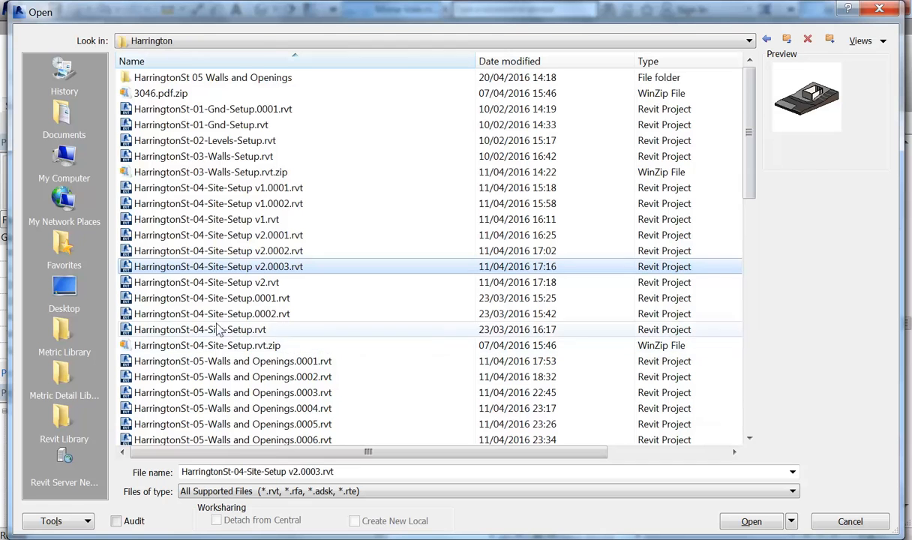
pyautogui.click(213, 313)
pyautogui.click(211, 283)
pyautogui.scroll(-12, 209, 292)
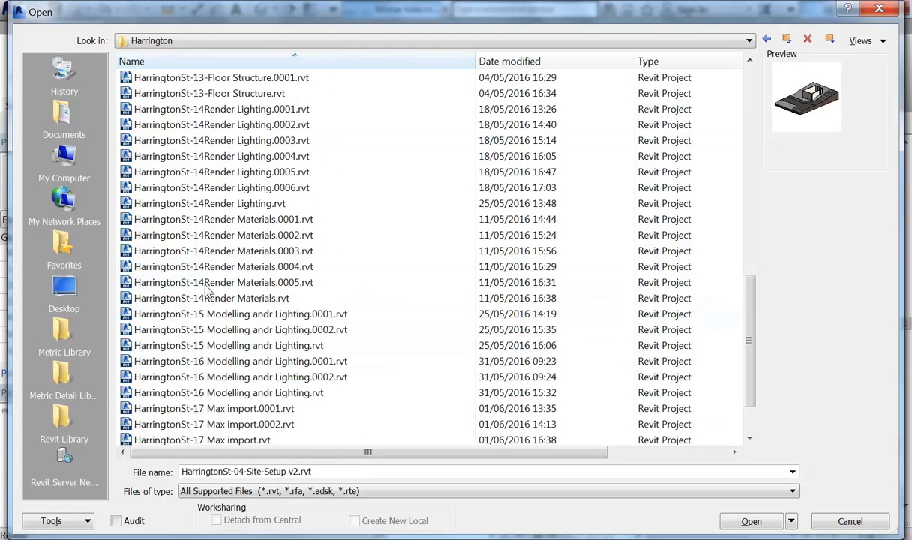
pyautogui.scroll(1, 208, 292)
pyautogui.scroll(-3, 202, 275)
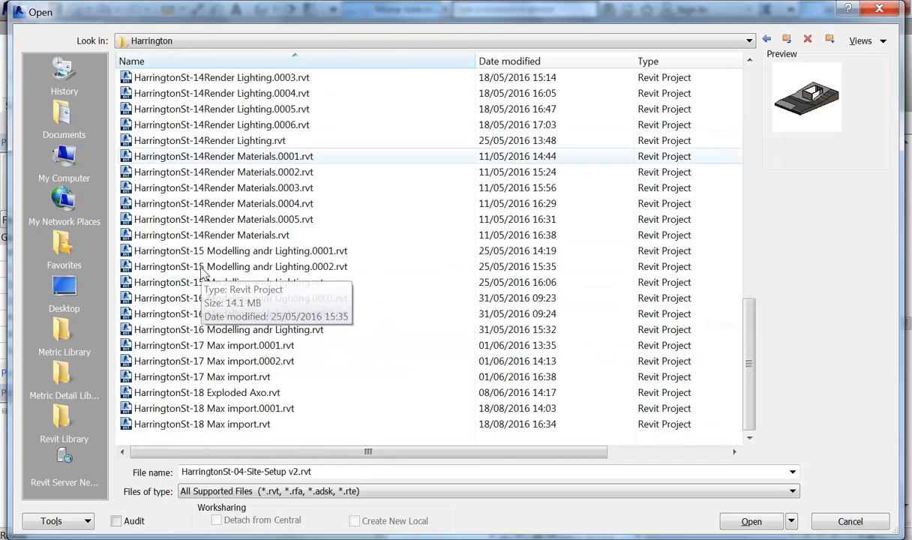
pyautogui.click(205, 329)
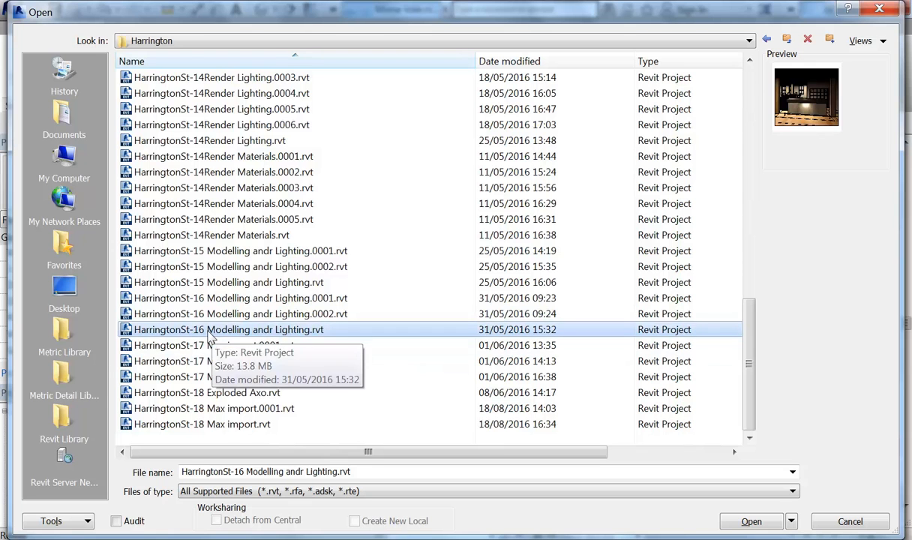
pyautogui.click(204, 424)
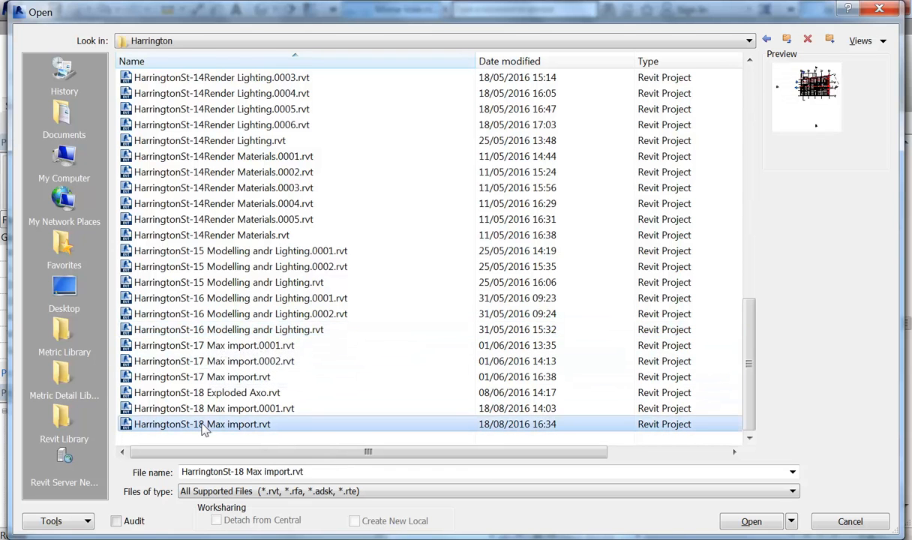
pyautogui.doubleClick(204, 425)
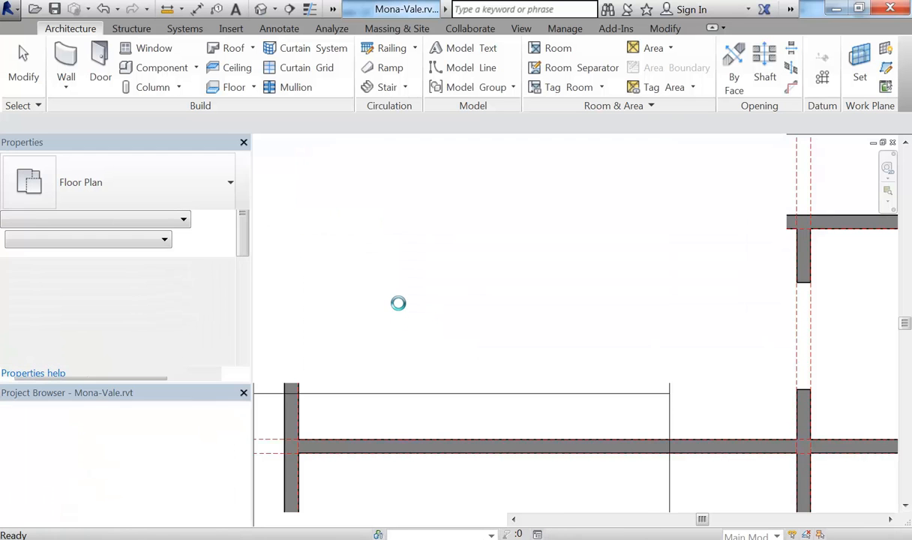
# - Open the 3D view Level 1 Interior 1 Copy 1 and examine the light fixtures hanging from the timber ceiling
pyautogui.moveTo(249, 426); pyautogui.dragTo(242, 468)
pyautogui.click(53, 471)
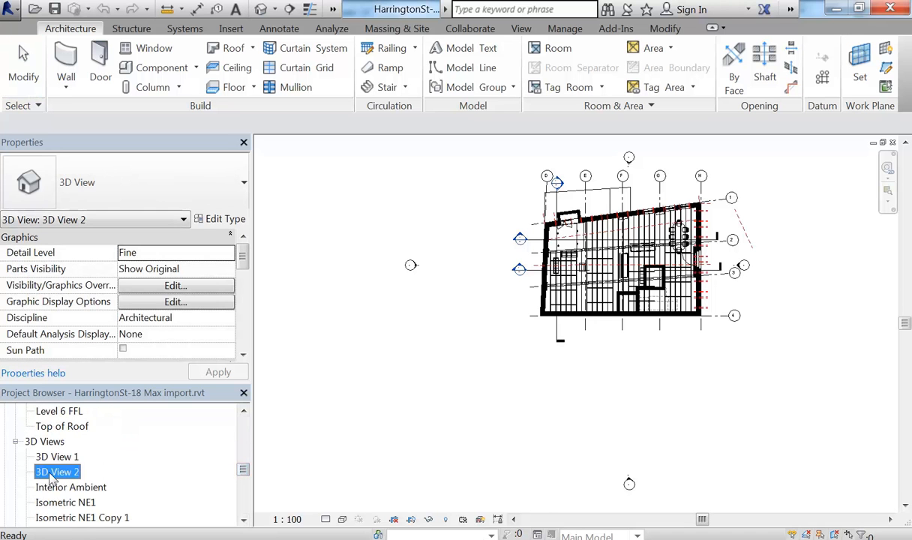
pyautogui.scroll(-4, 54, 476)
pyautogui.scroll(3, 60, 484)
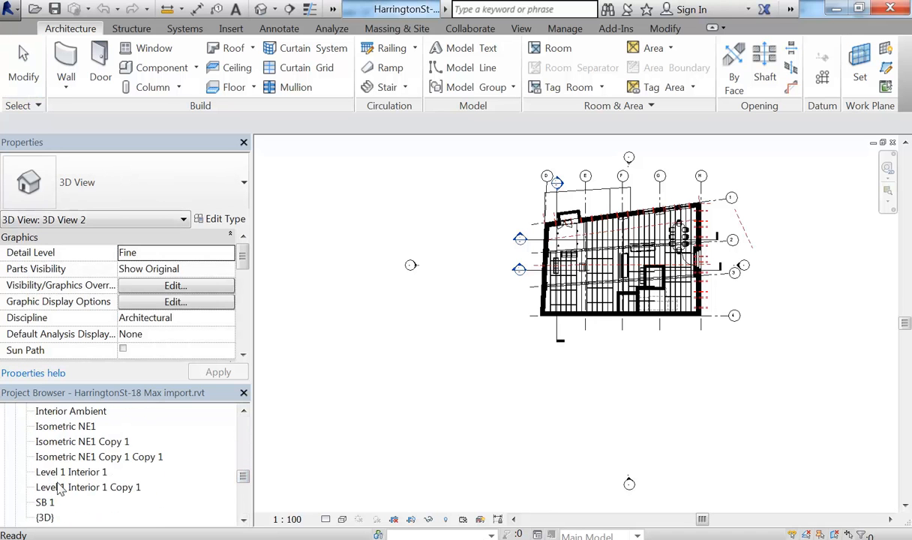
pyautogui.doubleClick(65, 488)
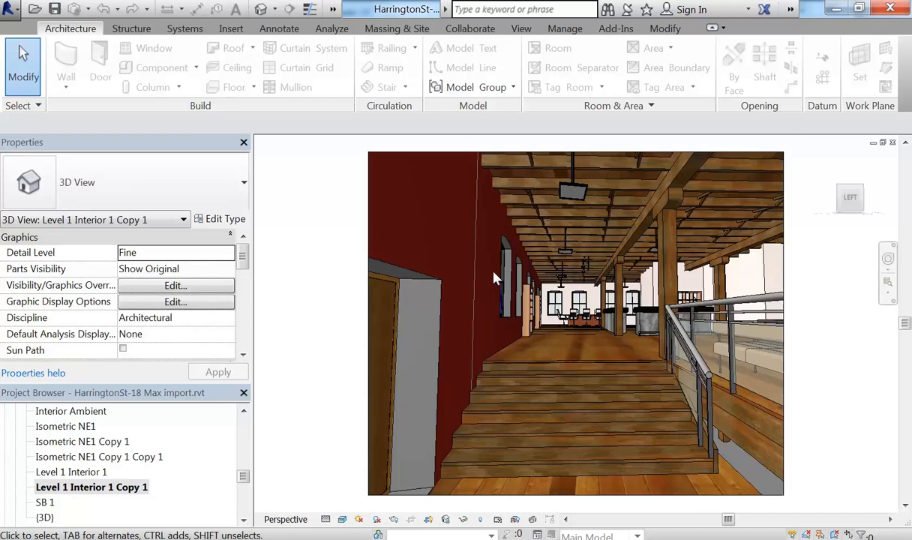
pyautogui.moveTo(625, 203); pyautogui.dragTo(617, 221, button='middle')
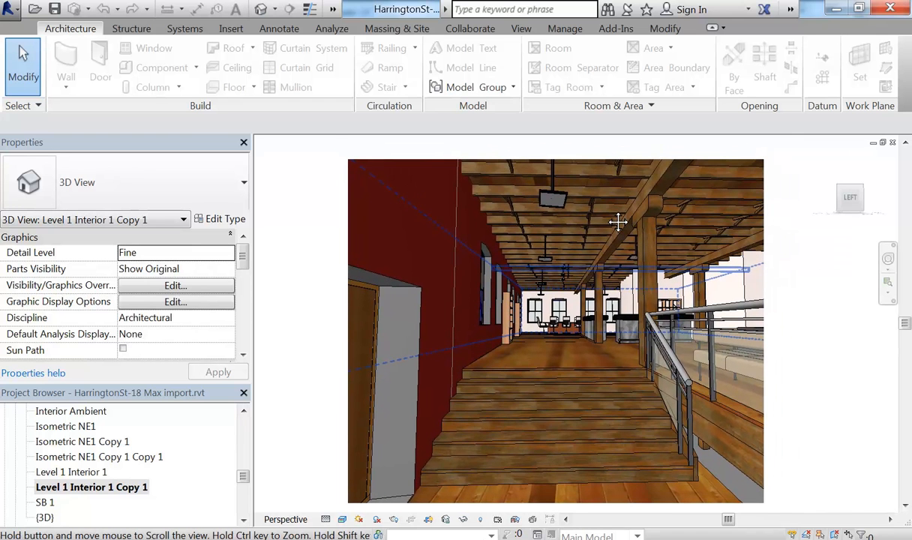
pyautogui.scroll(6, 597, 201)
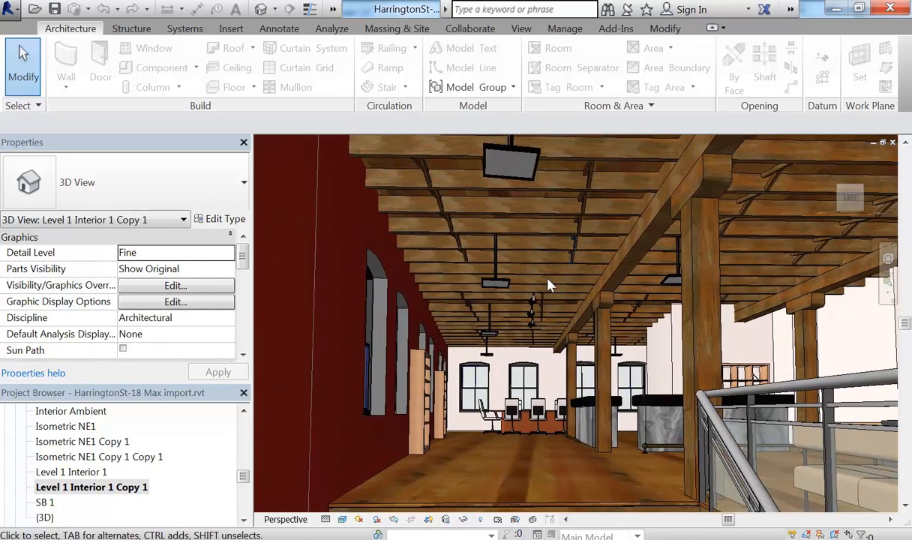
pyautogui.scroll(4, 547, 292)
pyautogui.moveTo(549, 317); pyautogui.dragTo(519, 307, button='middle')
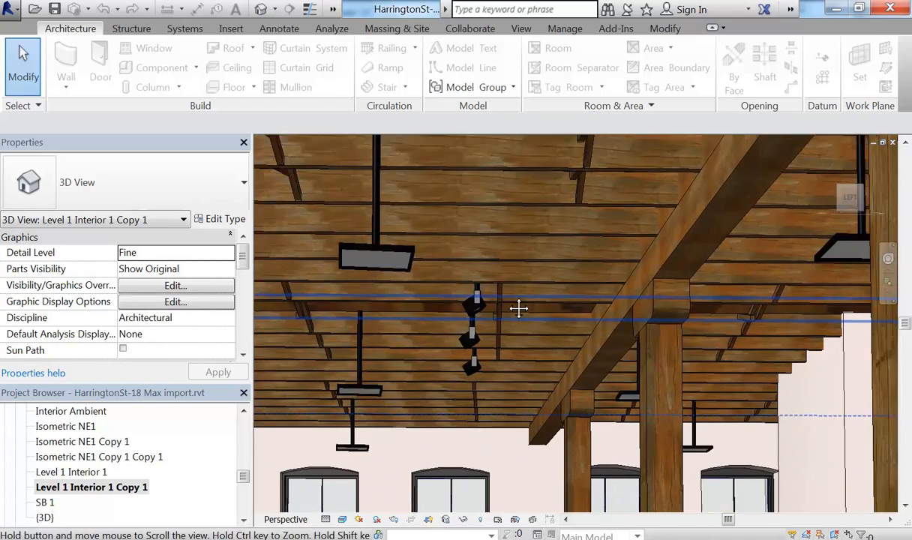
pyautogui.scroll(-8, 499, 295)
pyautogui.scroll(-3, 437, 341)
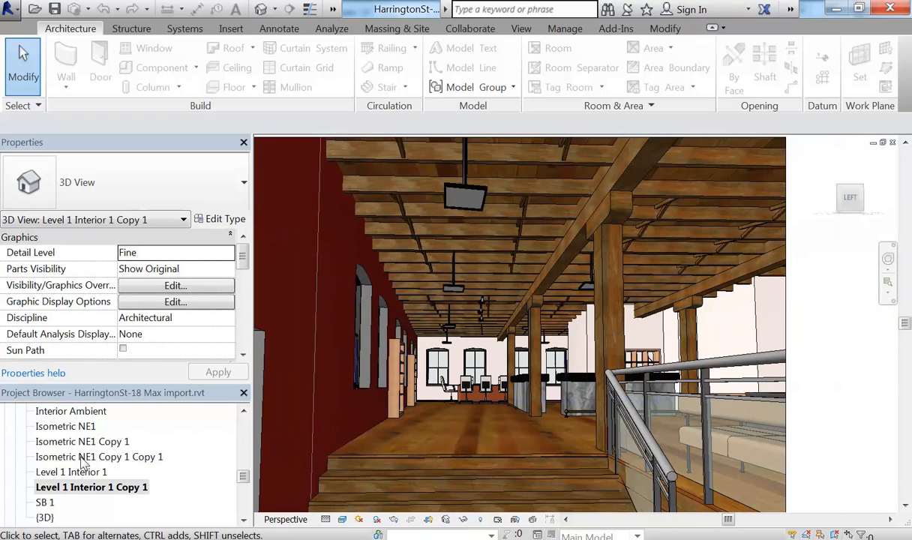
# - Open 3D View 2 to inspect the lit counter and 3D View 1 to inspect the bedroom
pyautogui.click(70, 428)
pyautogui.scroll(1, 70, 427)
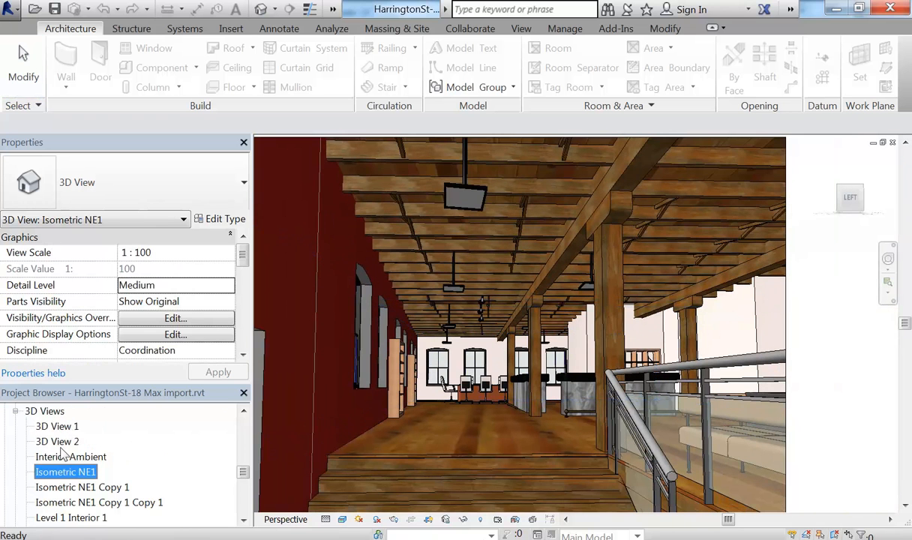
pyautogui.doubleClick(59, 441)
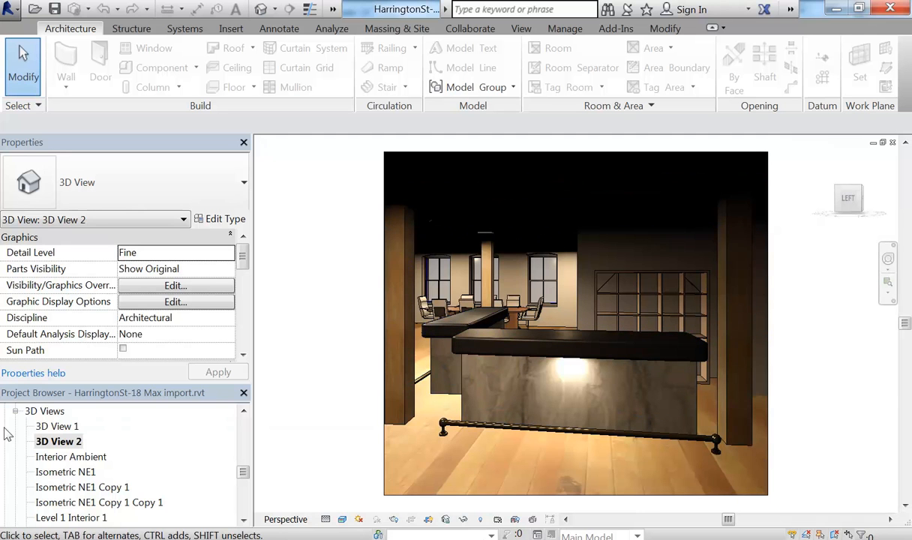
pyautogui.doubleClick(81, 426)
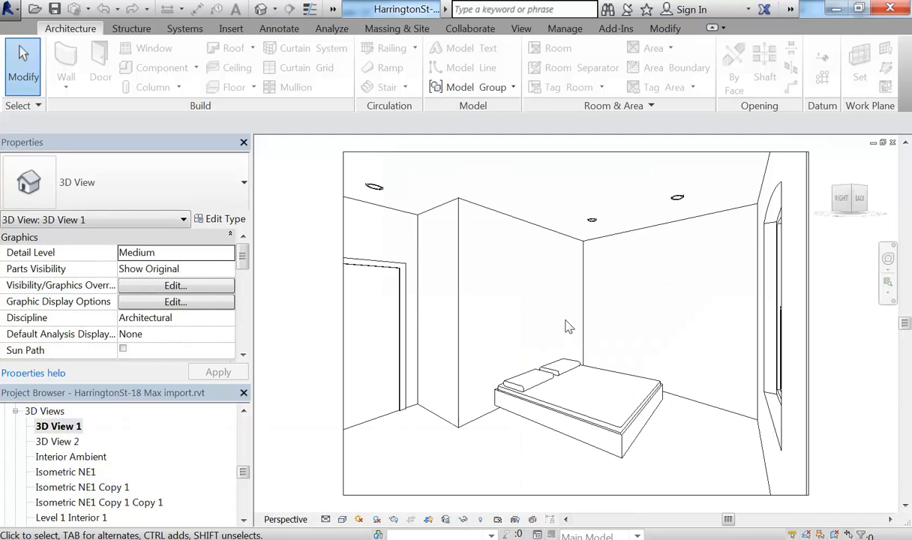
# - Open the Interior Ambient 3D view and examine the armchair and the surrounding interior
pyautogui.doubleClick(65, 470)
pyautogui.doubleClick(67, 456)
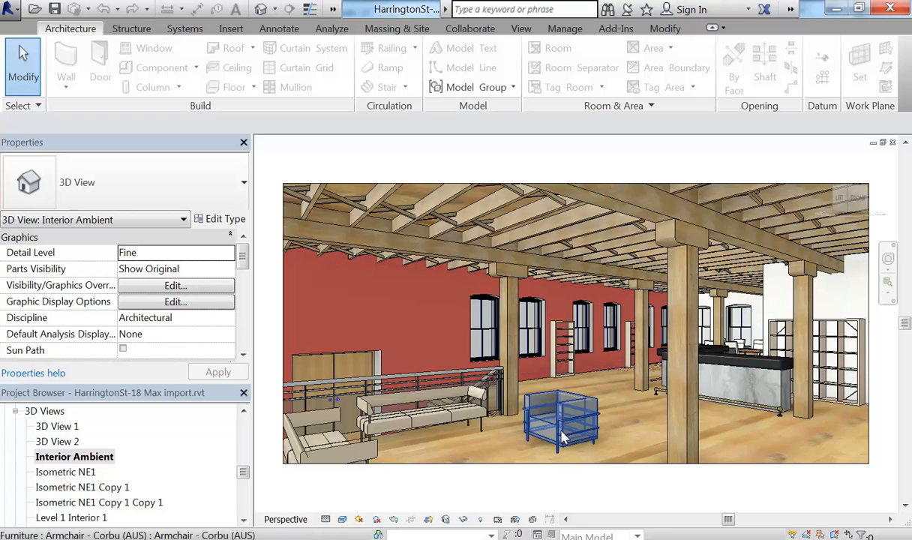
pyautogui.scroll(2, 589, 270)
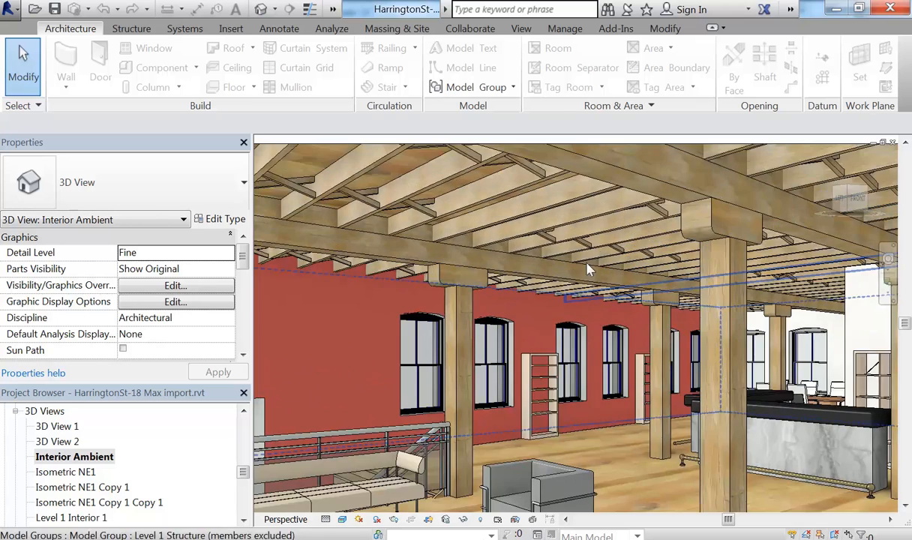
pyautogui.moveTo(501, 484); pyautogui.dragTo(534, 342, button='middle')
pyautogui.scroll(-1, 535, 344)
pyautogui.moveTo(561, 373); pyautogui.dragTo(576, 405, button='middle')
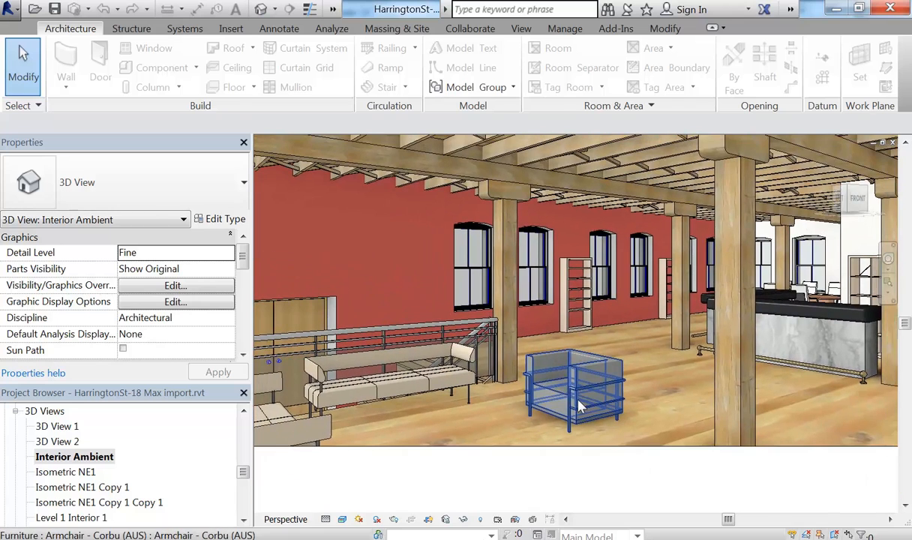
# - Select the armchair in the interior view and examine it up close and within the surrounding room
pyautogui.click(579, 405)
pyautogui.scroll(4, 579, 406)
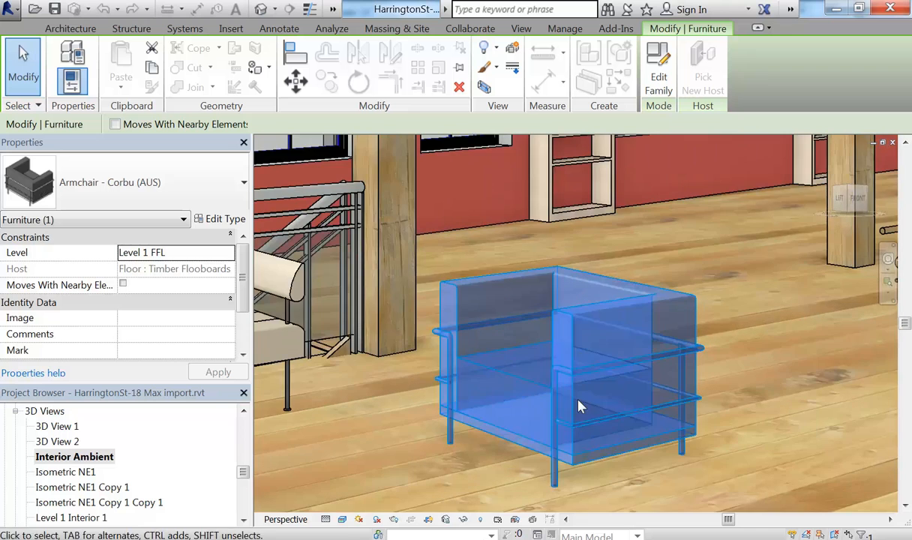
pyautogui.scroll(3, 564, 347)
pyautogui.press('Escape')
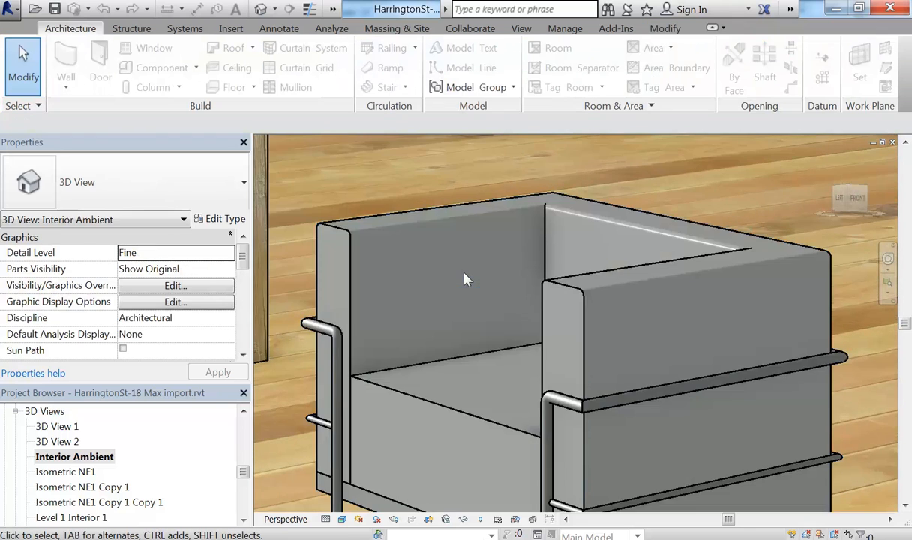
pyautogui.scroll(-3, 465, 279)
pyautogui.click(465, 279)
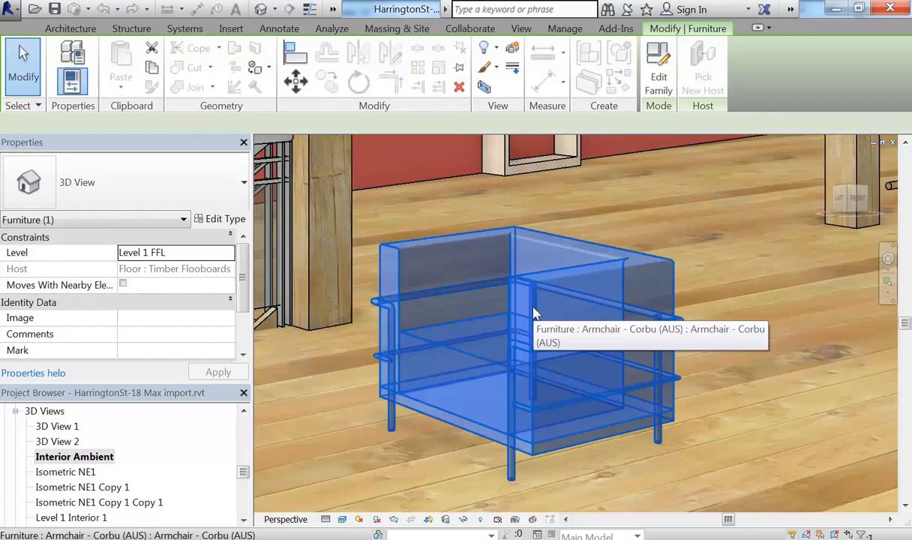
pyautogui.scroll(-2, 543, 327)
pyautogui.scroll(-3, 542, 327)
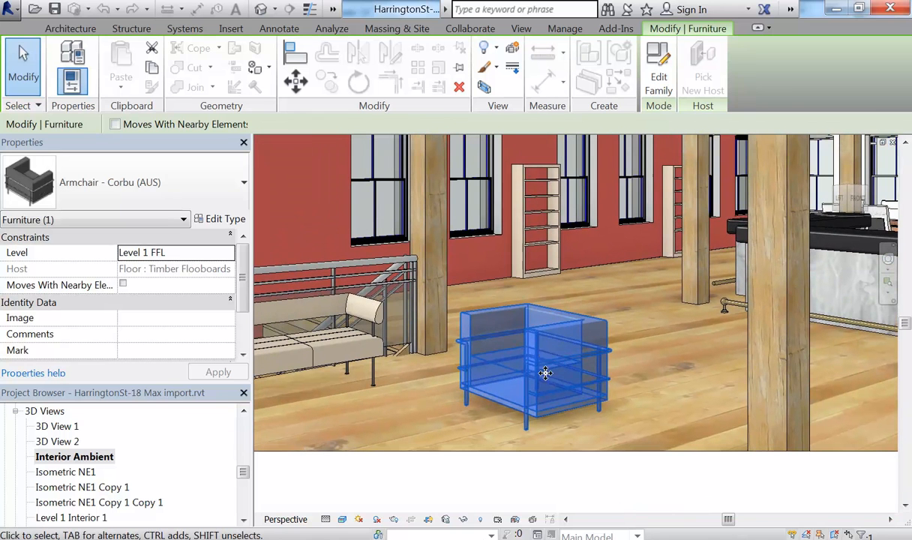
pyautogui.press('Escape')
# - Open the Level 1 FFL floor plan and copy the armchair to the open floor area below the two sofas
pyautogui.moveTo(241, 480); pyautogui.dragTo(243, 409)
pyautogui.click(60, 502)
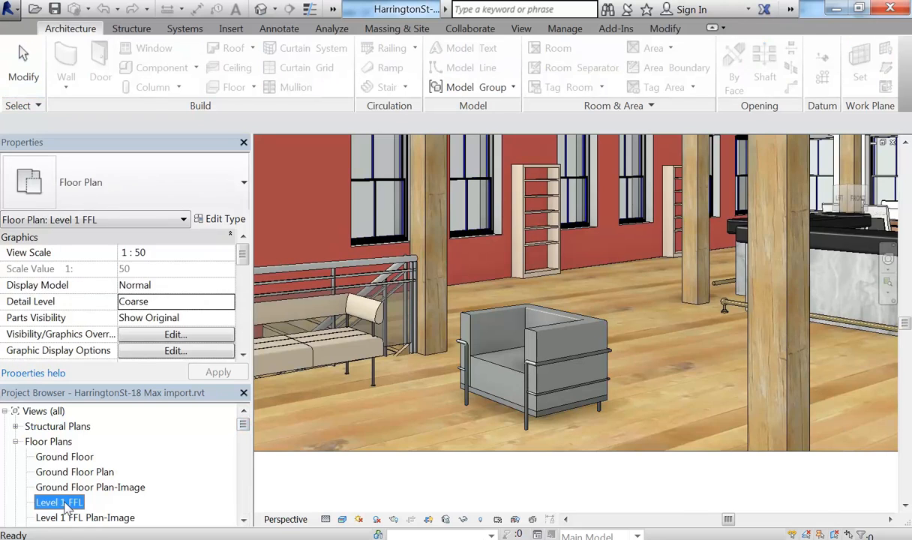
pyautogui.doubleClick(60, 502)
pyautogui.scroll(3, 538, 296)
pyautogui.scroll(3, 538, 296)
pyautogui.click(327, 82)
pyautogui.click(418, 470)
pyautogui.scroll(-1, 384, 442)
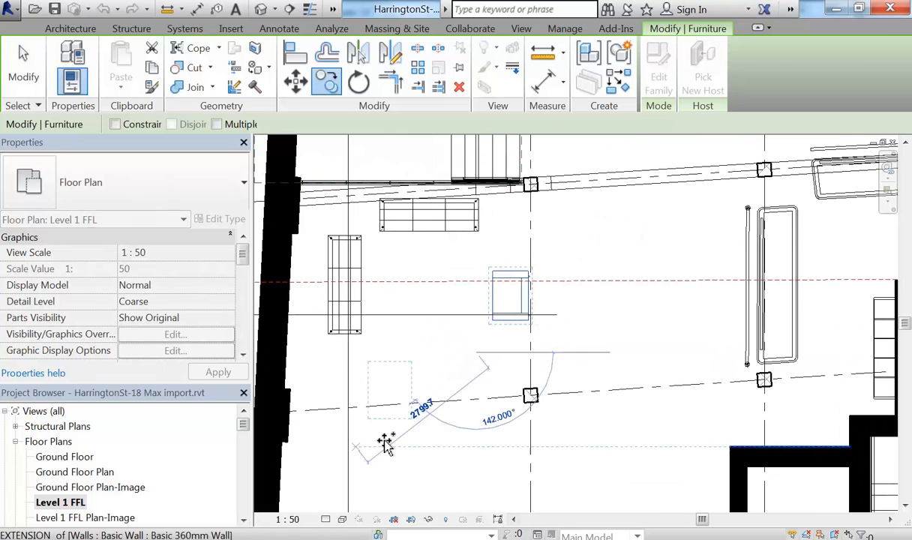
pyautogui.click(428, 391)
# - Rotate the copied armchair to face the upper sofa and position it about 1300 mm from the lower wall
pyautogui.press('space')
pyautogui.press('space')
pyautogui.moveTo(441, 351); pyautogui.dragTo(418, 369)
pyautogui.moveTo(446, 331); pyautogui.dragTo(460, 360, button='middle')
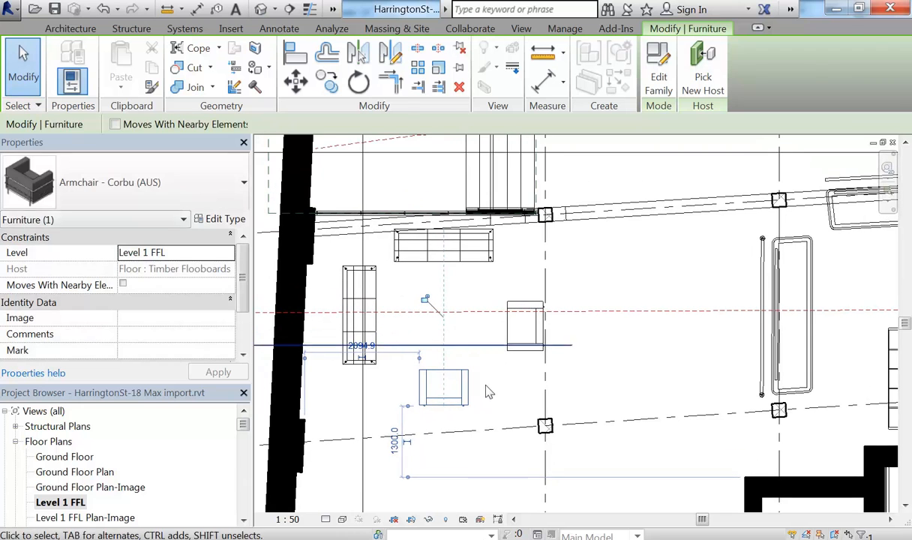
pyautogui.click(494, 391)
pyautogui.scroll(1, 494, 393)
pyautogui.moveTo(506, 399); pyautogui.dragTo(524, 410, button='middle')
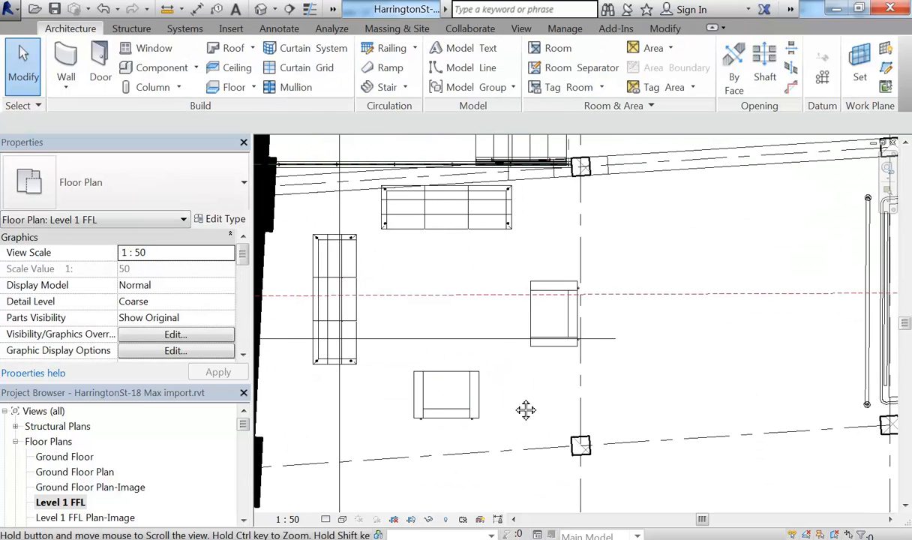
# - Examine how the original and copied armchairs are represented in the floor plan
pyautogui.click(534, 312)
pyautogui.moveTo(525, 312); pyautogui.dragTo(515, 305, button='middle')
pyautogui.scroll(2, 515, 305)
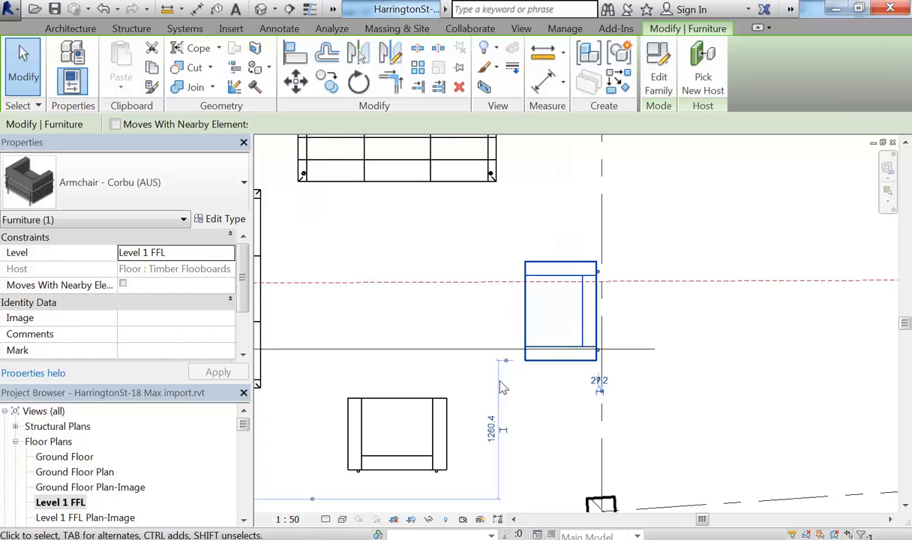
pyautogui.click(403, 326)
pyautogui.click(364, 408)
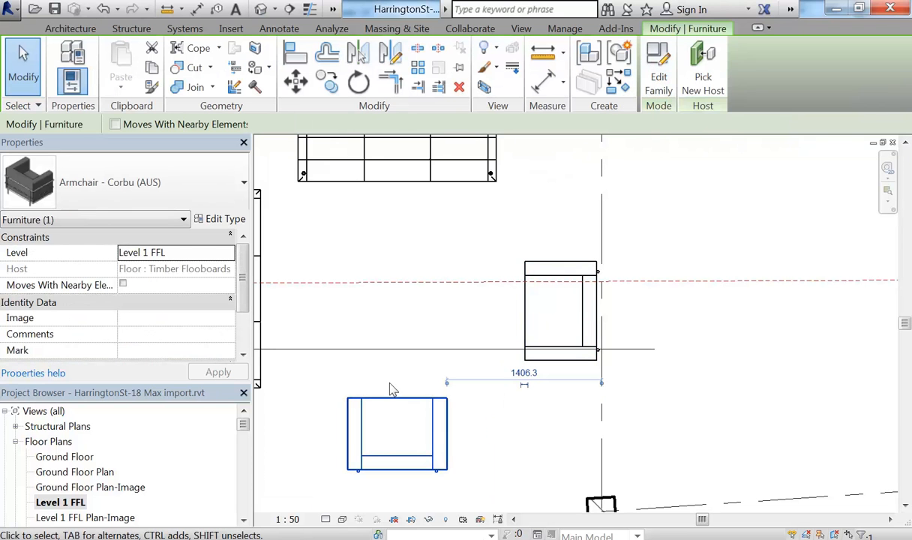
pyautogui.click(378, 315)
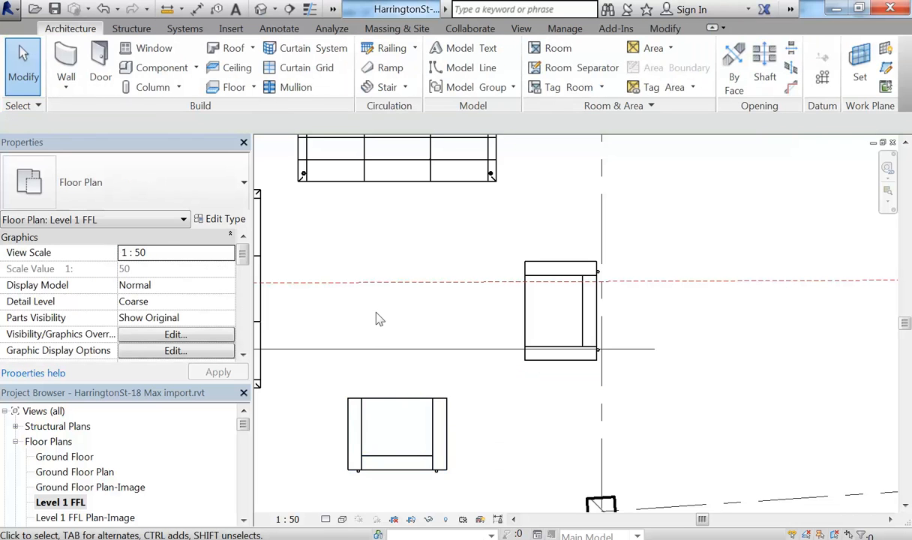
pyautogui.scroll(-1, 378, 319)
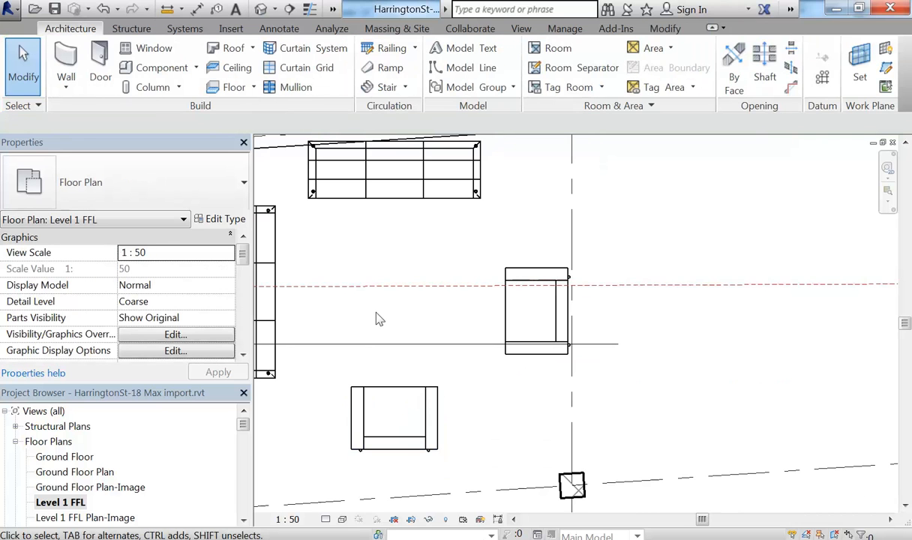
pyautogui.moveTo(378, 318); pyautogui.dragTo(371, 321, button='middle')
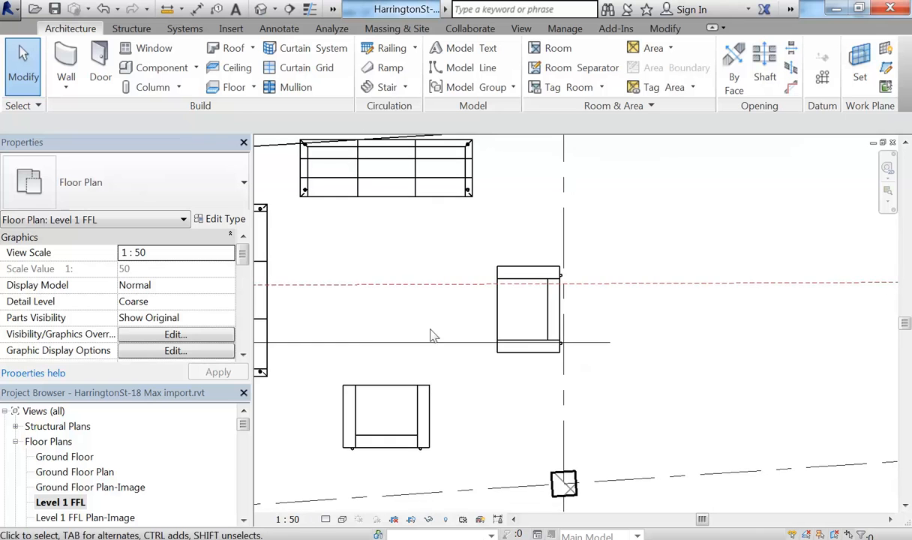
pyautogui.scroll(1, 484, 331)
pyautogui.click(509, 321)
pyautogui.click(446, 315)
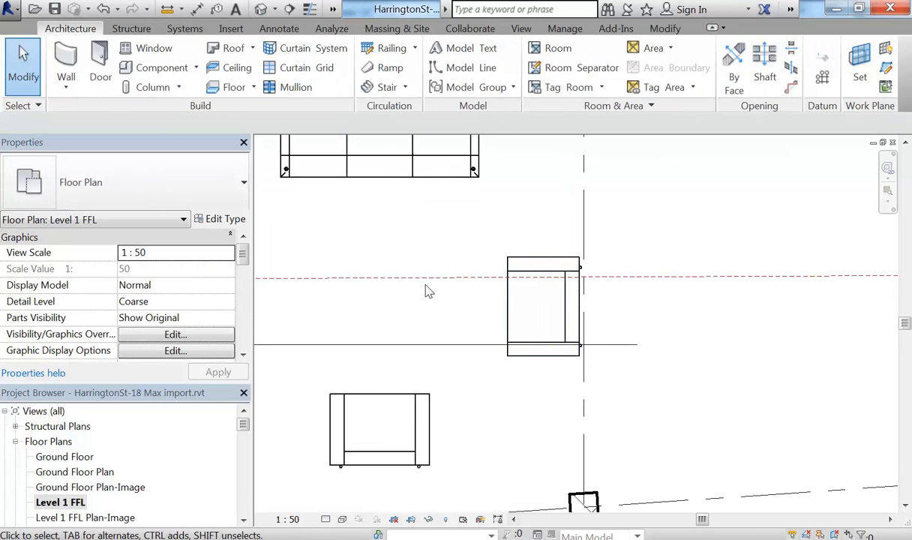
pyautogui.moveTo(425, 284); pyautogui.dragTo(431, 285, button='middle')
pyautogui.click(7, 7)
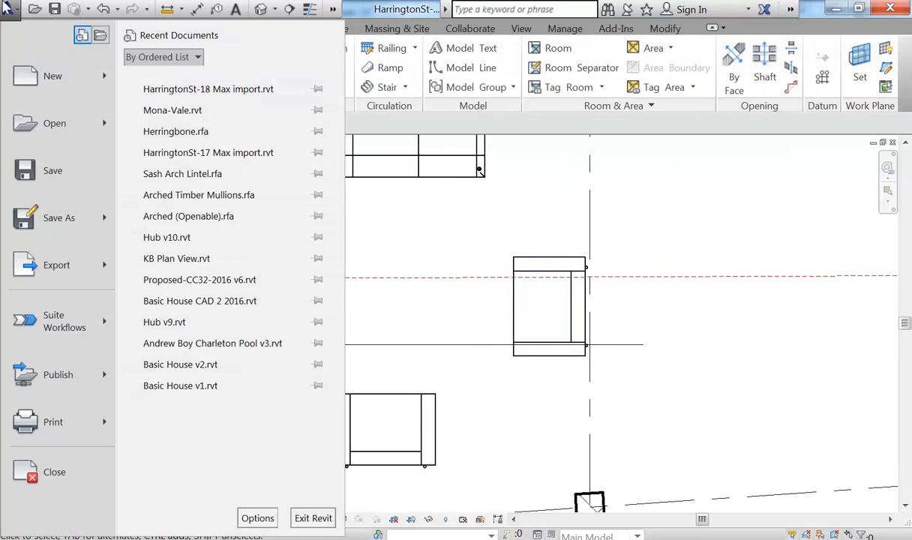
pyautogui.moveTo(107, 88)
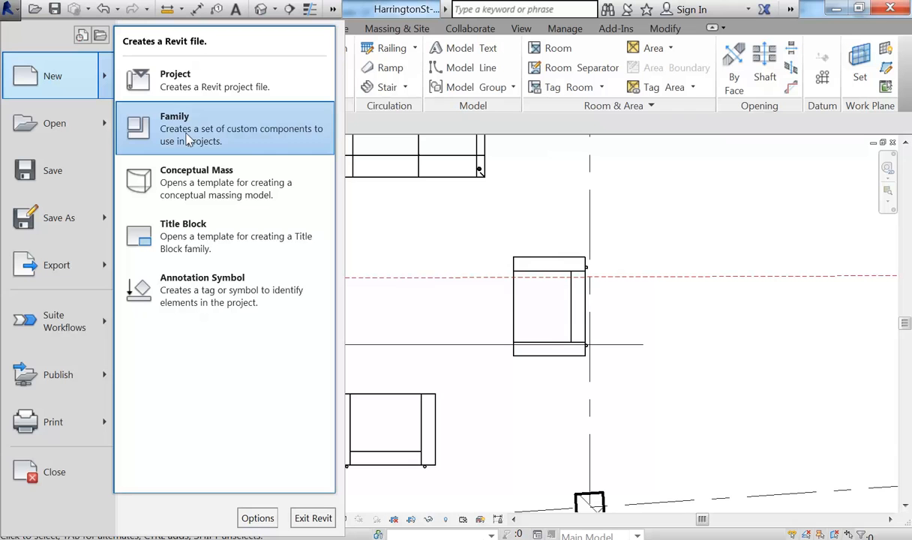
pyautogui.click(401, 218)
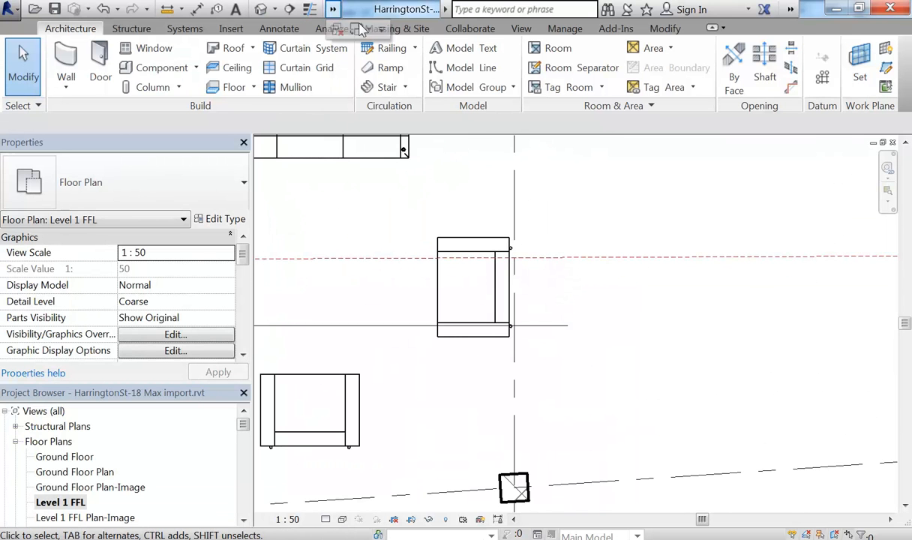
pyautogui.click(360, 31)
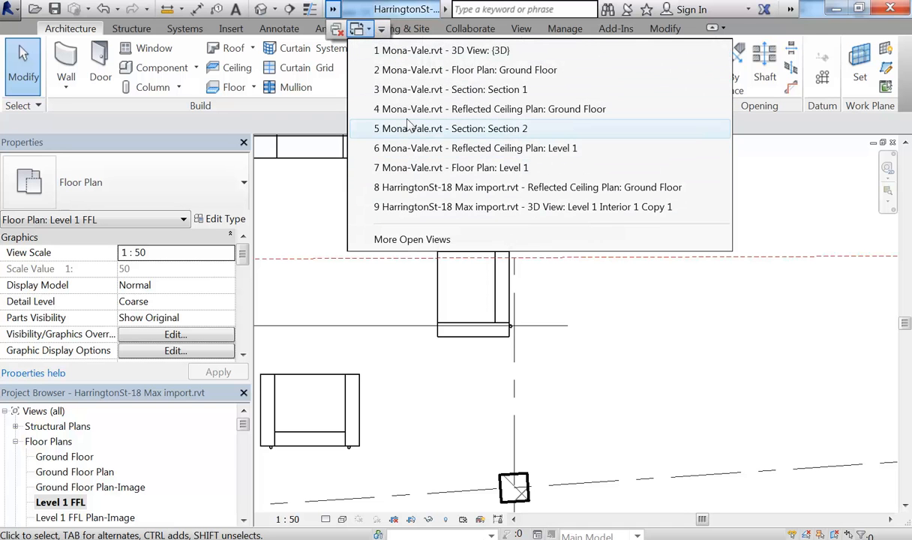
pyautogui.click(428, 302)
# - Open the armchair's family for editing, examine its 3D geometry, and close it without saving
pyautogui.scroll(3, 427, 303)
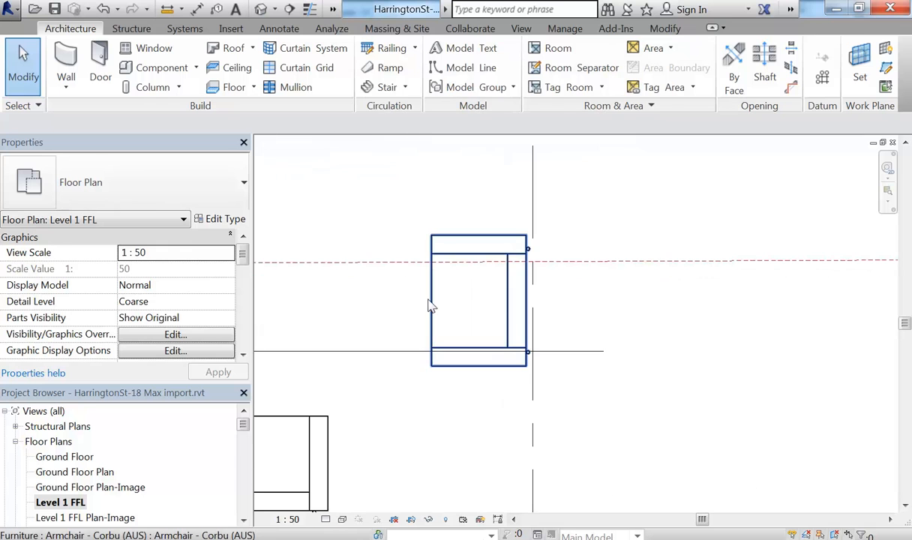
pyautogui.click(472, 299)
pyautogui.scroll(3, 393, 291)
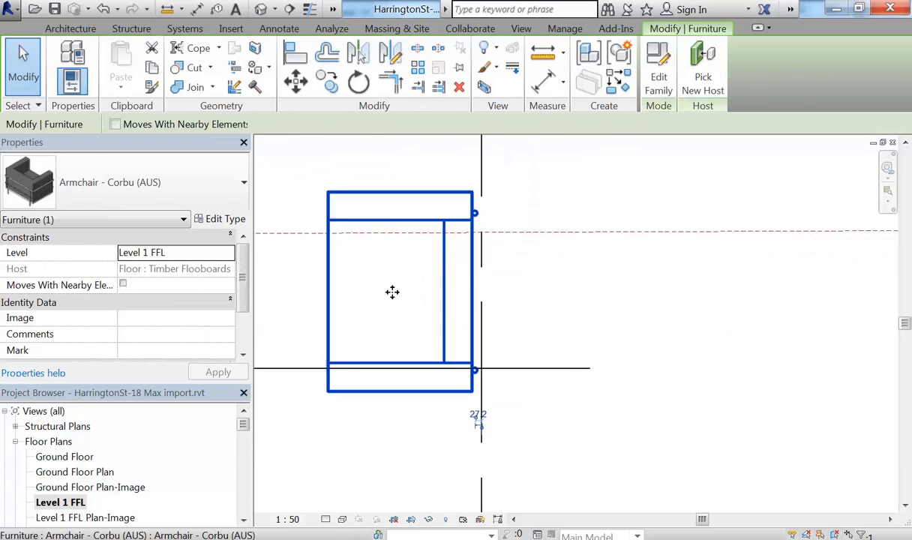
pyautogui.click(659, 81)
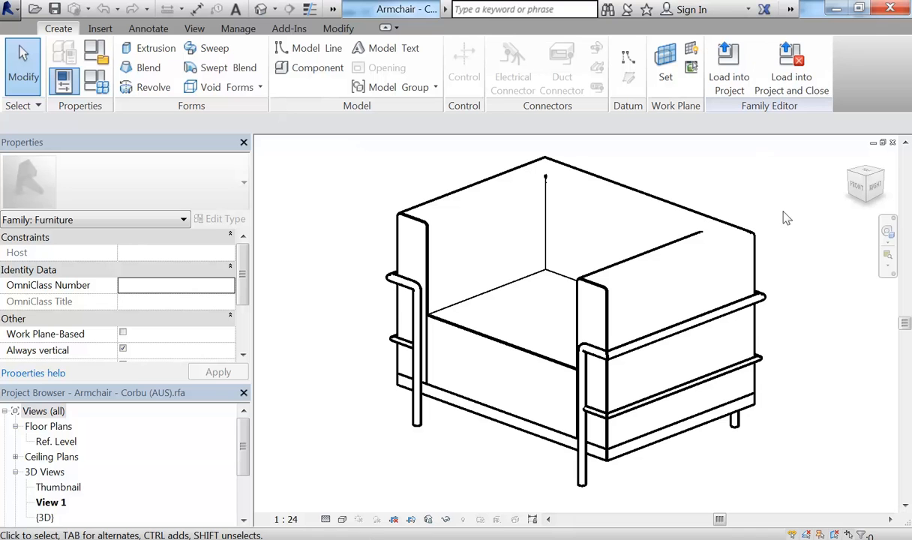
pyautogui.click(892, 142)
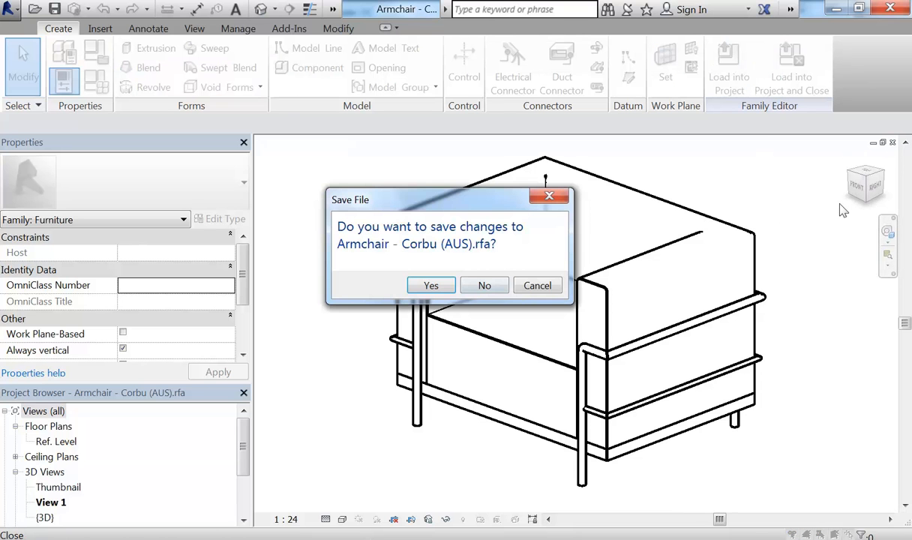
pyautogui.click(486, 285)
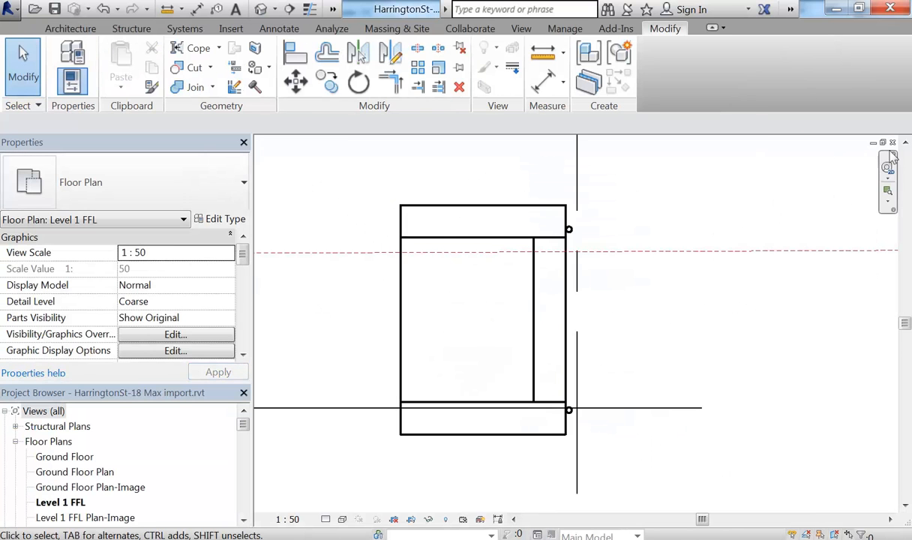
# - Close all open views of the HarringtonSt-18 Max import.rvt project without saving the changes
pyautogui.click(892, 141)
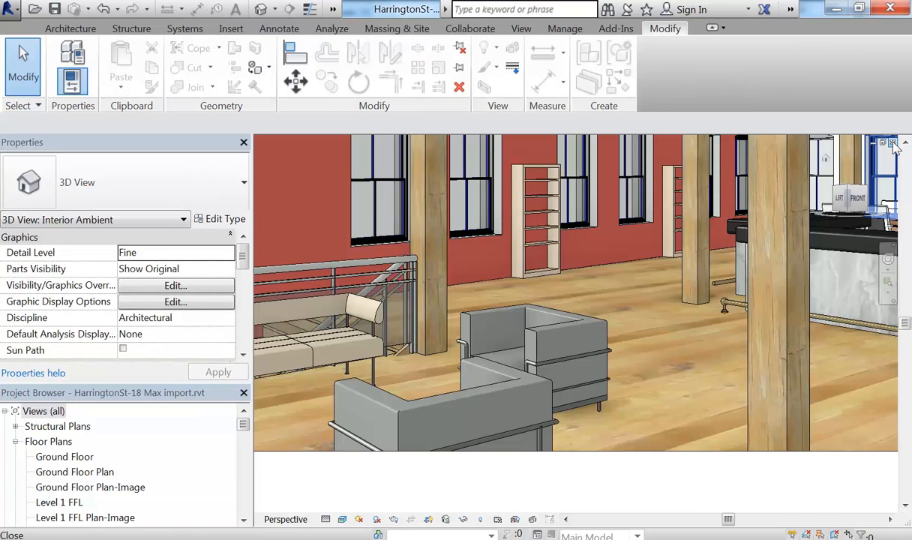
pyautogui.click(892, 142)
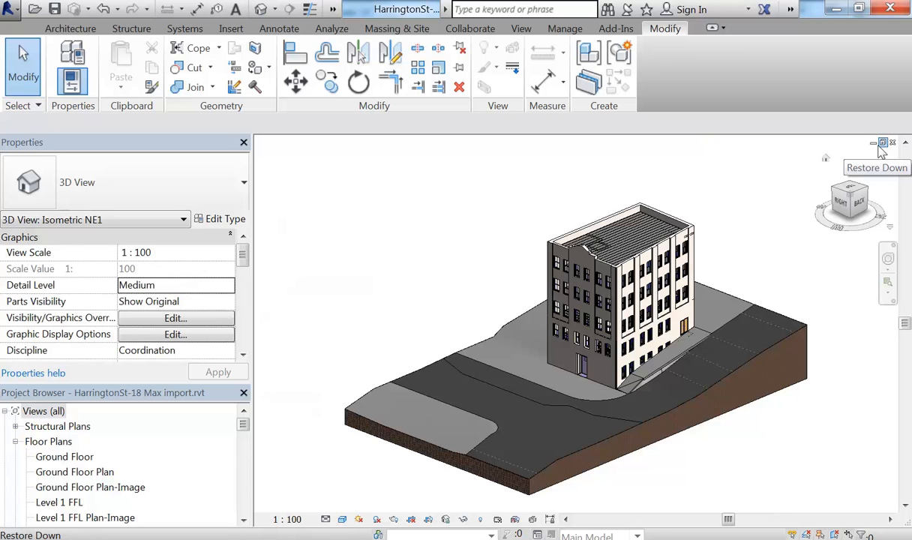
pyautogui.click(892, 143)
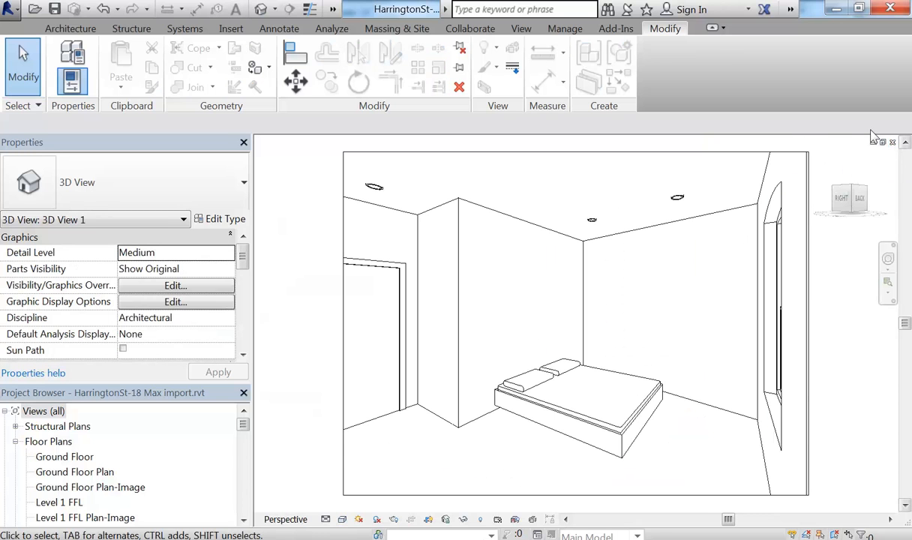
pyautogui.click(892, 141)
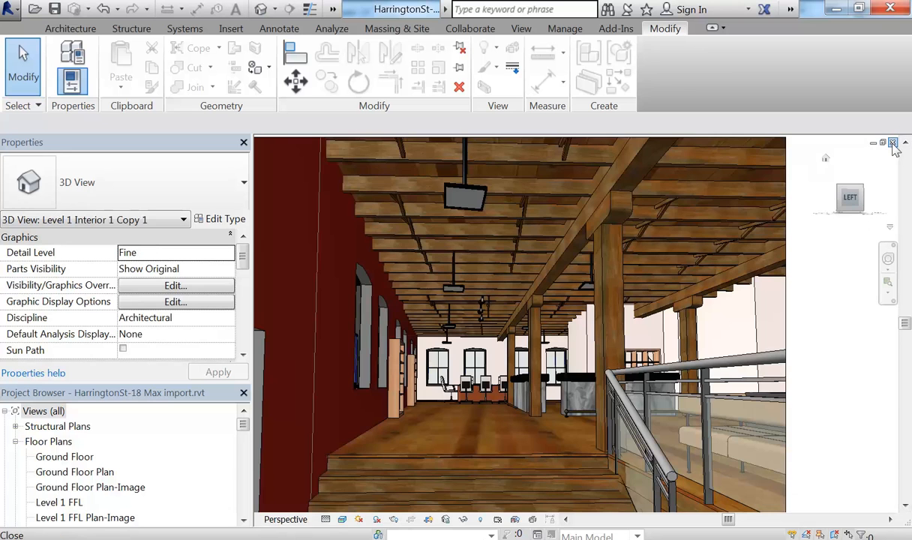
pyautogui.click(893, 143)
pyautogui.click(892, 142)
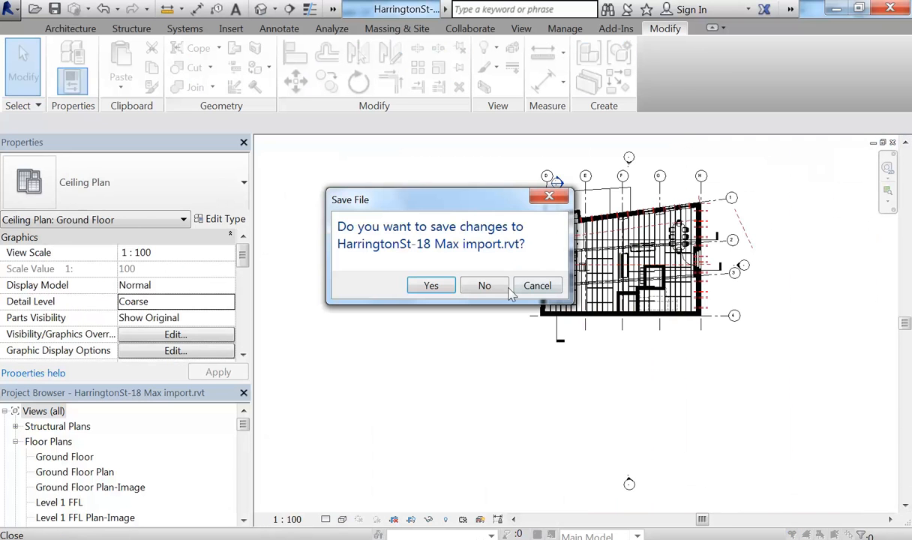
pyautogui.click(484, 287)
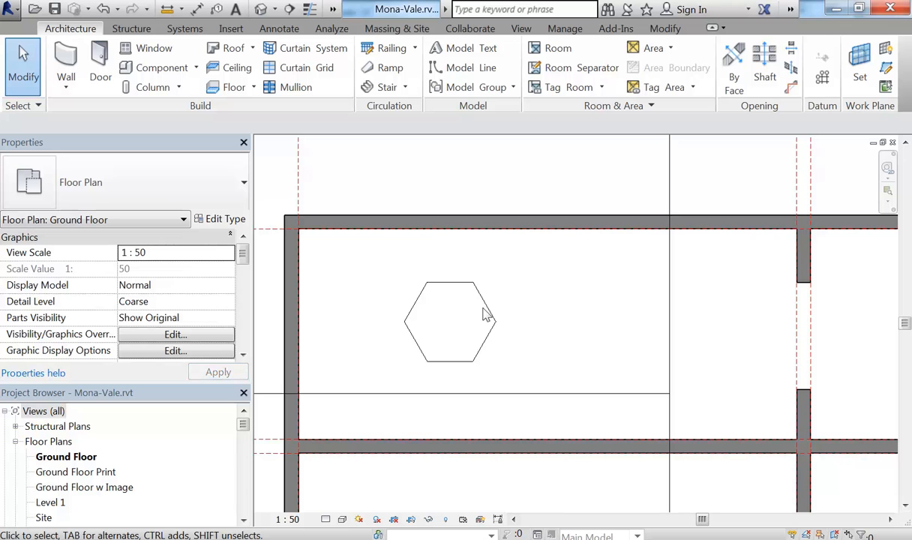
# - Open the {3D} view of Mona-Vale.rvt and view the whole building model
pyautogui.moveTo(244, 426)
pyautogui.mouseDown()
pyautogui.moveTo(244, 445)
pyautogui.moveTo(244, 437)
pyautogui.mouseUp()
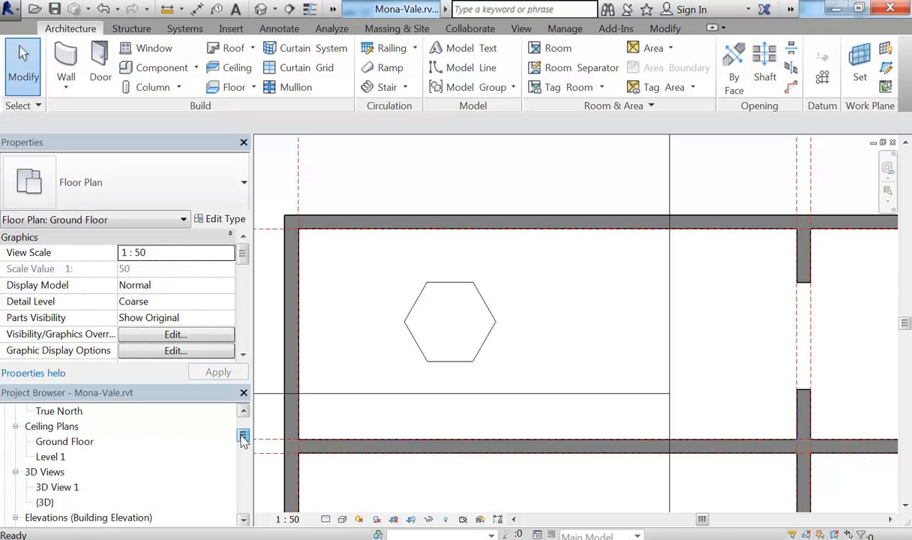
pyautogui.doubleClick(45, 501)
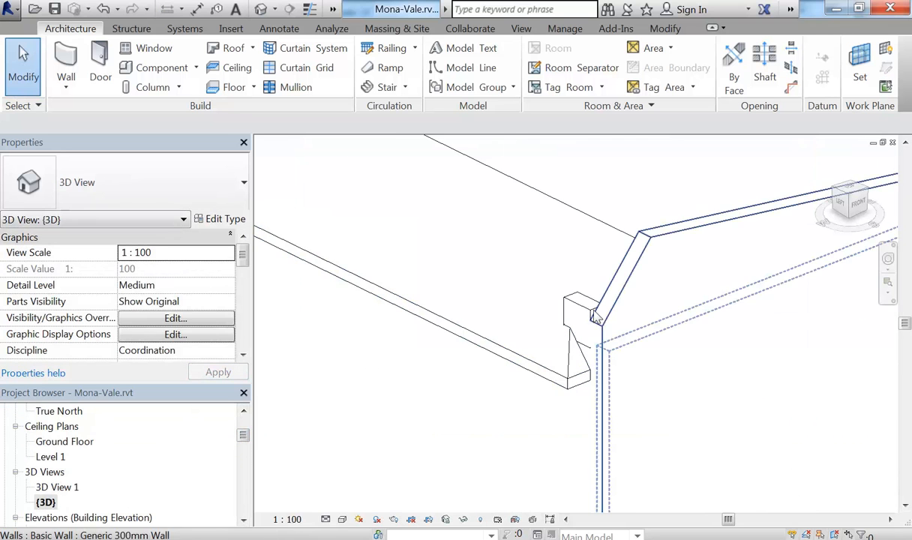
pyautogui.scroll(-3, 491, 273)
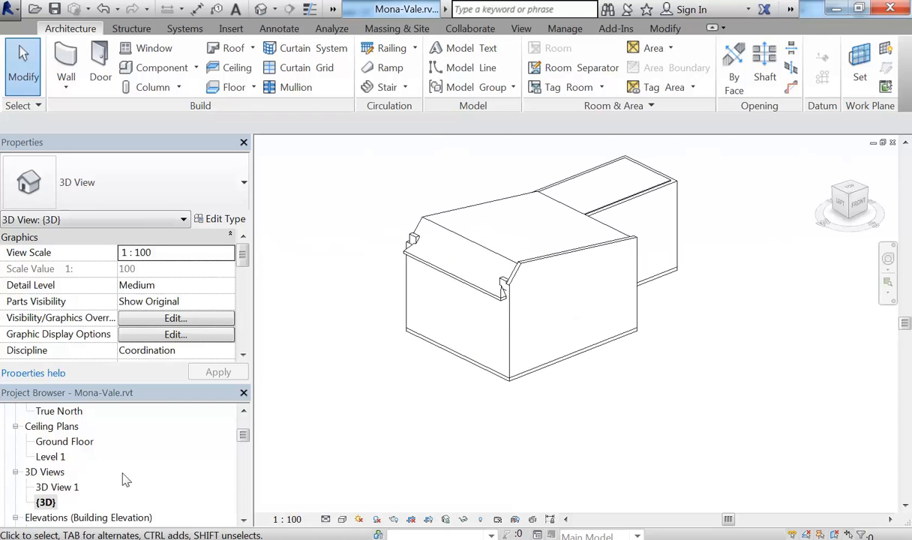
# - Open the Section 1 view and select the middle spot downlight on the raked ceiling to examine it
pyautogui.click(50, 457)
pyautogui.scroll(-2, 54, 459)
pyautogui.doubleClick(54, 517)
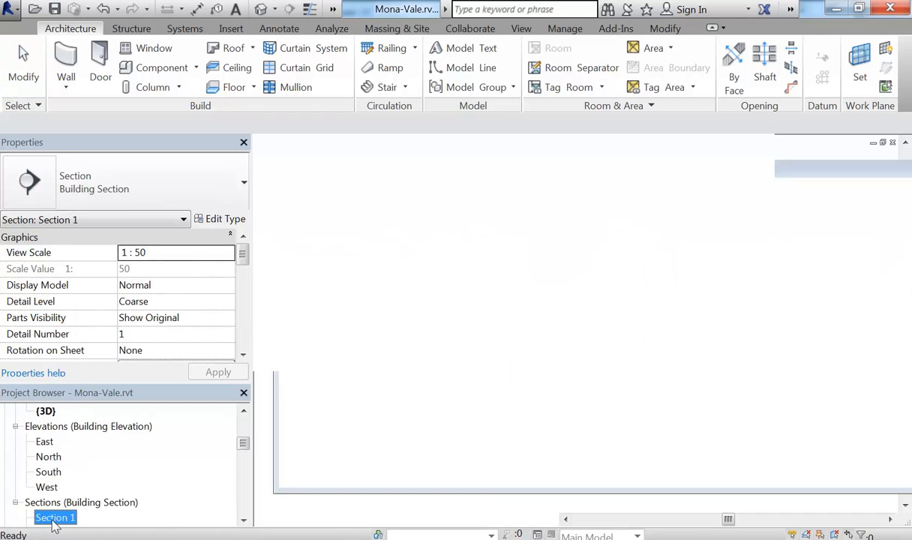
pyautogui.moveTo(496, 338); pyautogui.dragTo(518, 238, button='middle')
pyautogui.scroll(3, 518, 238)
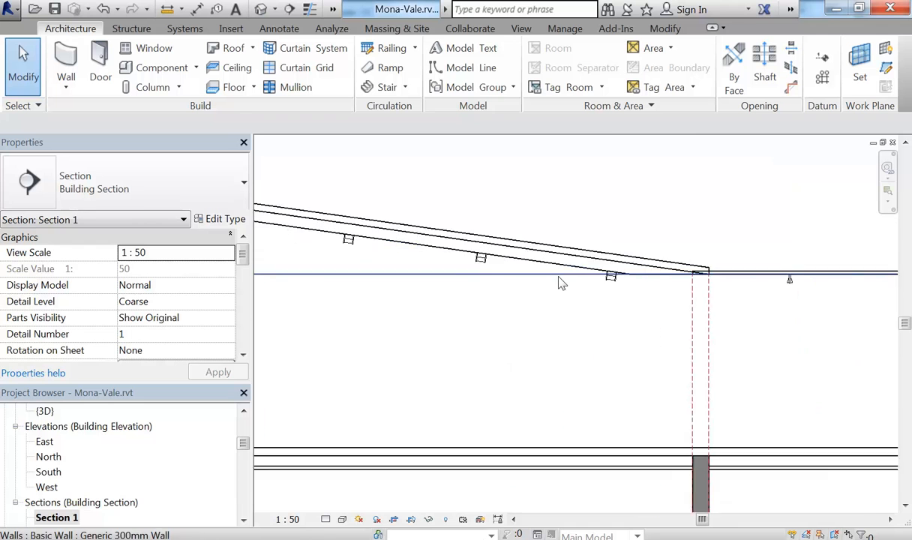
pyautogui.click(450, 258)
pyautogui.moveTo(454, 354); pyautogui.dragTo(480, 404, button='middle')
pyautogui.scroll(2, 468, 364)
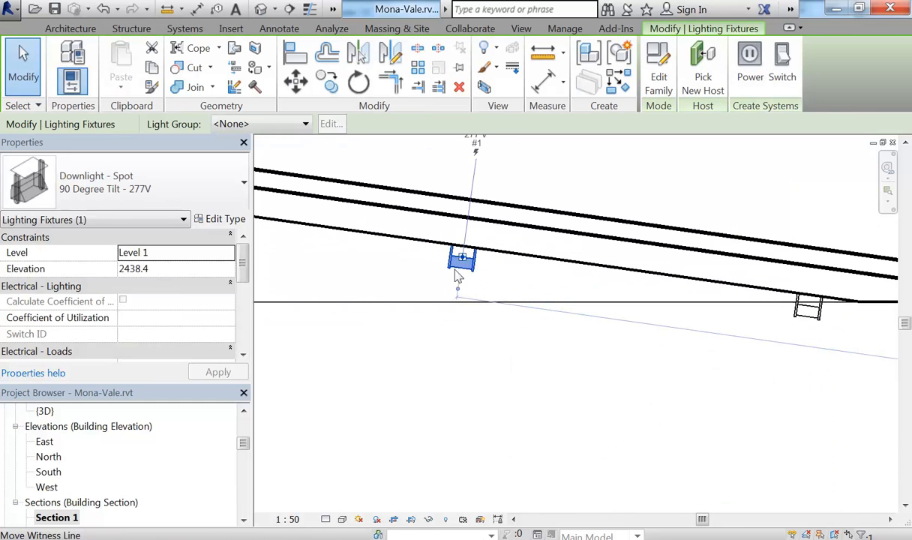
# - Open the selected spot downlight's family for editing and examine its 3D geometry
pyautogui.click(657, 75)
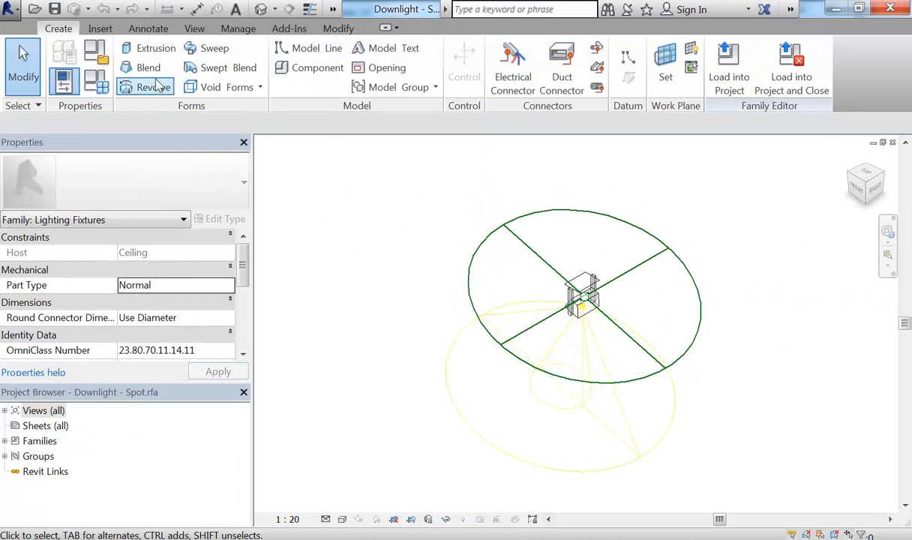
pyautogui.scroll(5, 583, 277)
pyautogui.scroll(-3, 492, 260)
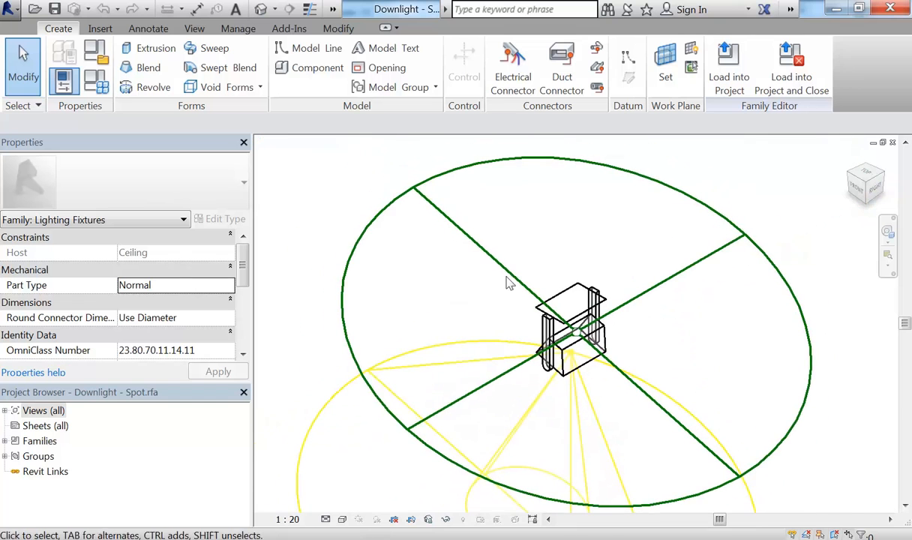
pyautogui.scroll(3, 509, 299)
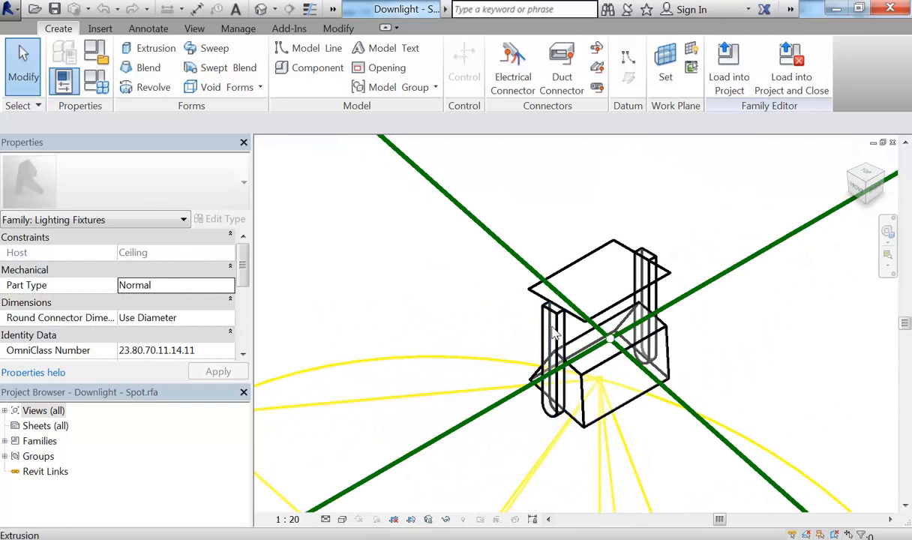
pyautogui.scroll(-1, 457, 311)
pyautogui.click(9, 8)
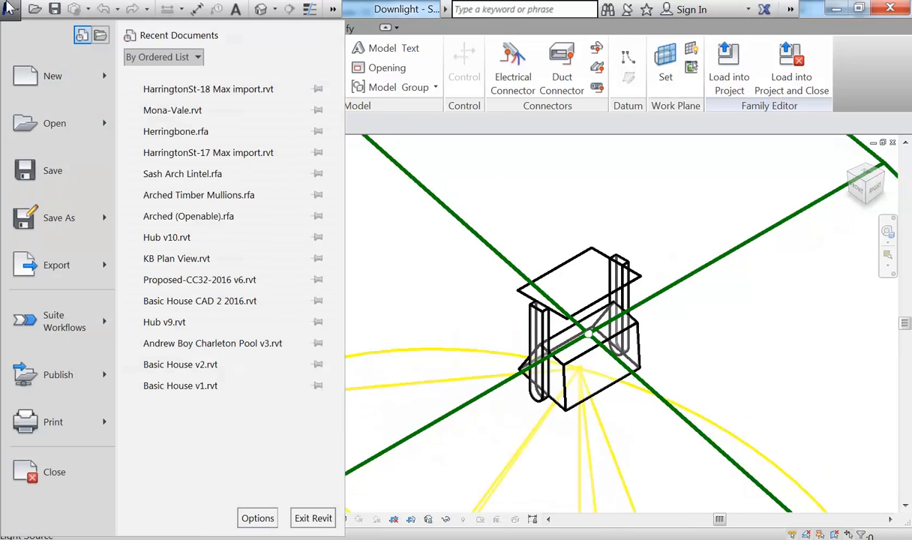
pyautogui.moveTo(34, 209)
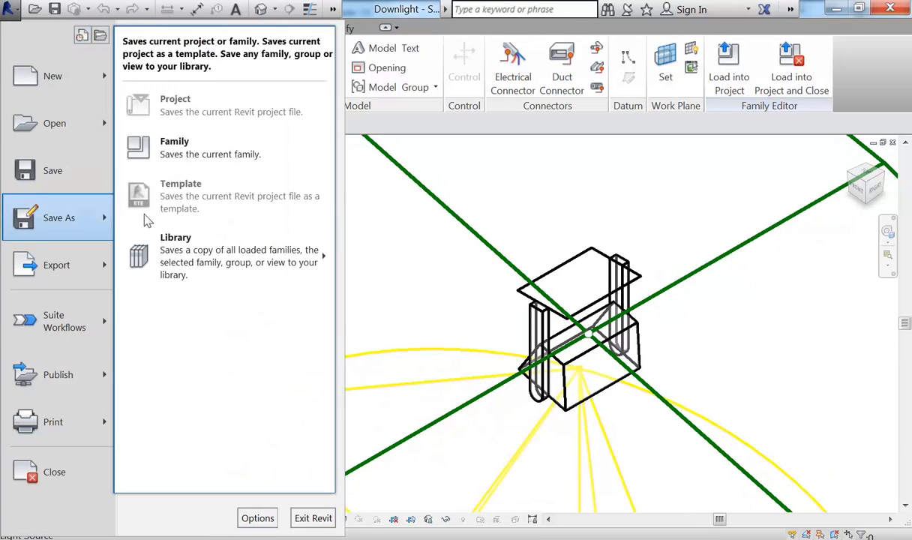
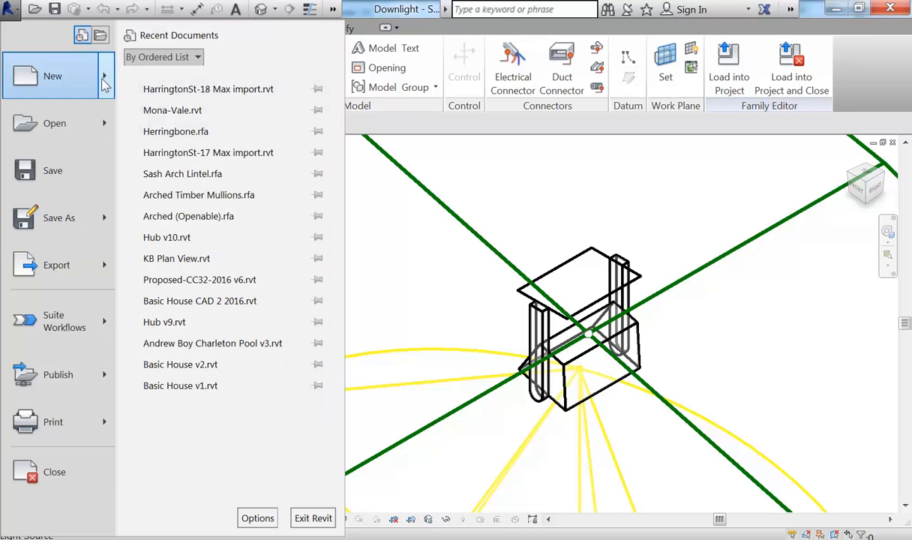
pyautogui.moveTo(101, 79)
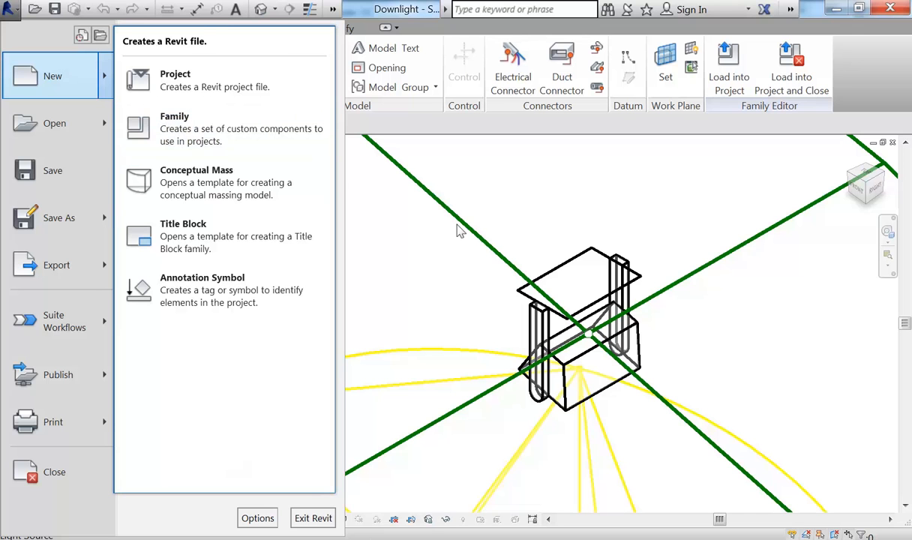
pyautogui.click(404, 239)
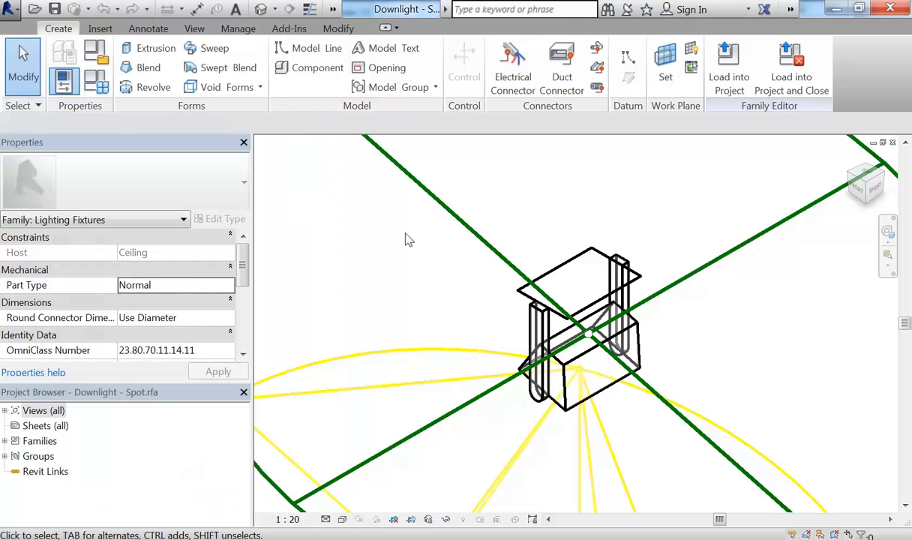
# - Close the Downlight - Spot family and return to the Section 1 view of the Mona-Vale project
pyautogui.scroll(-4, 408, 239)
pyautogui.moveTo(420, 249); pyautogui.dragTo(383, 274, button='middle')
pyautogui.scroll(1, 409, 264)
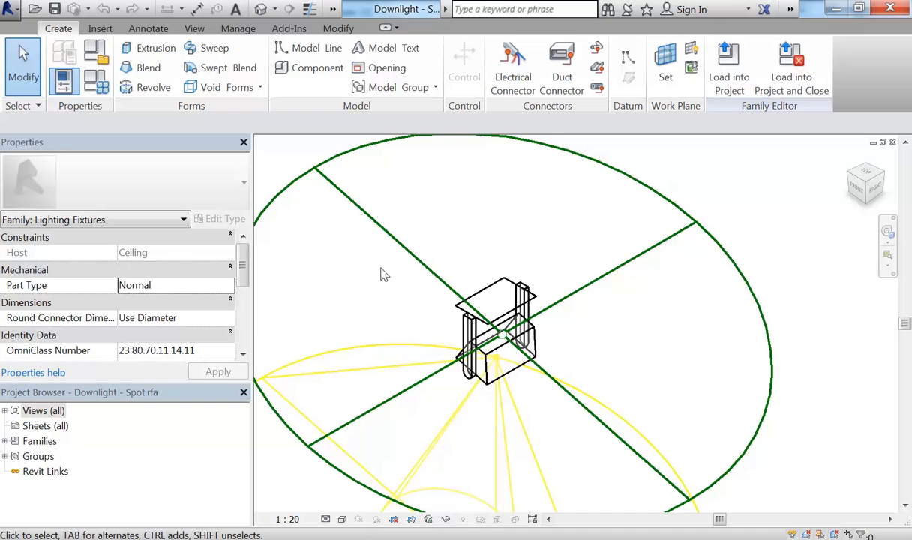
pyautogui.click(892, 141)
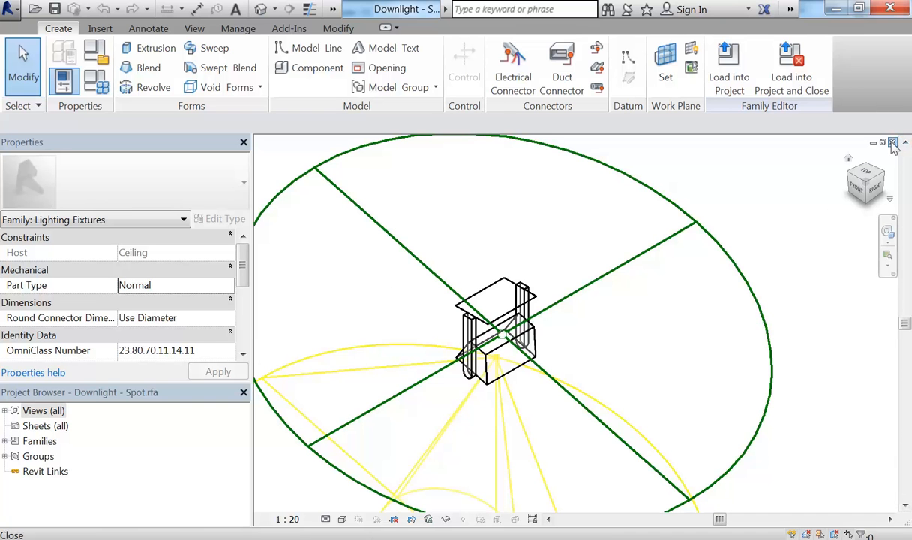
pyautogui.click(486, 286)
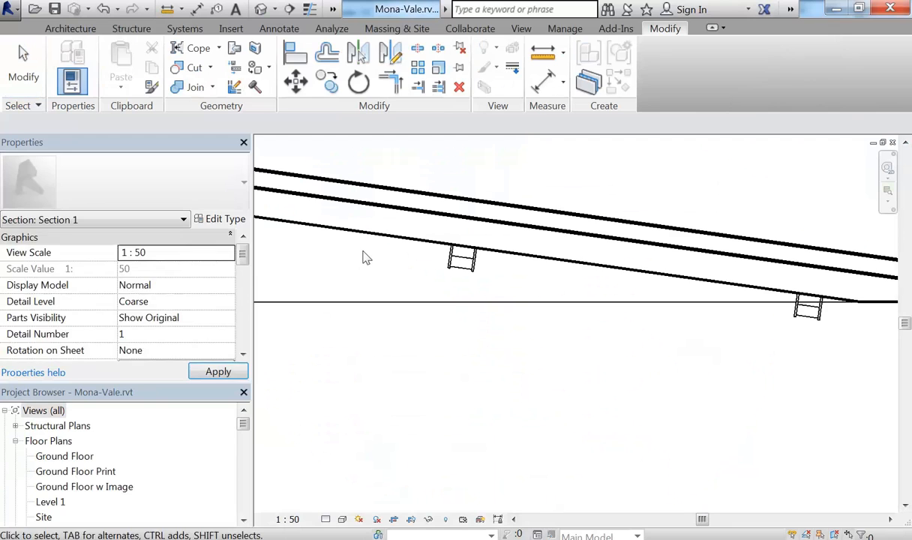
# - Browse for a file to open in the Revit Library's Furniture > Chairs folder and display its families as thumbnails
pyautogui.click(33, 9)
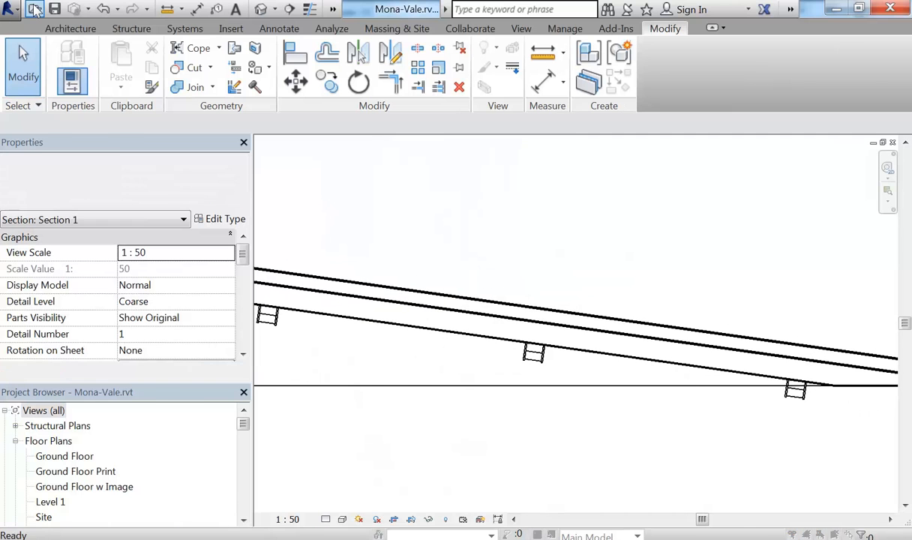
pyautogui.click(69, 424)
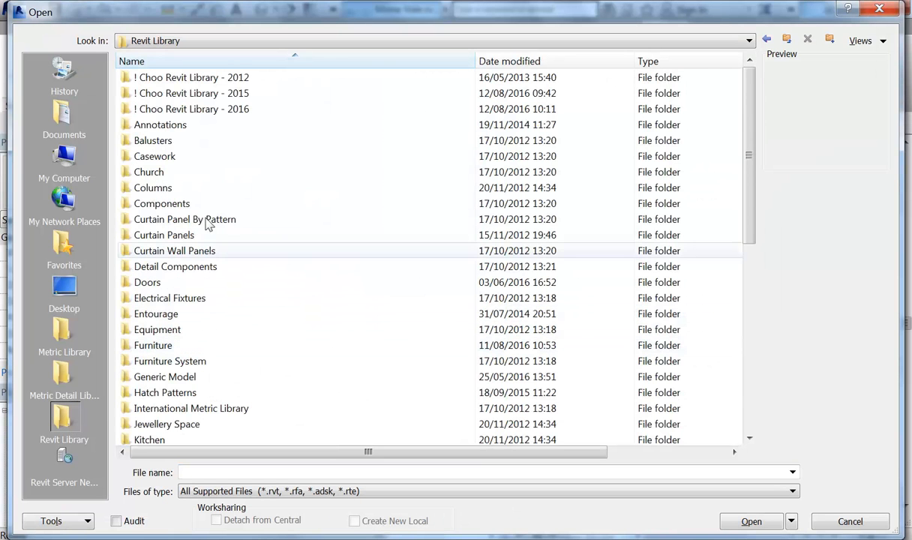
pyautogui.click(155, 312)
pyautogui.doubleClick(154, 345)
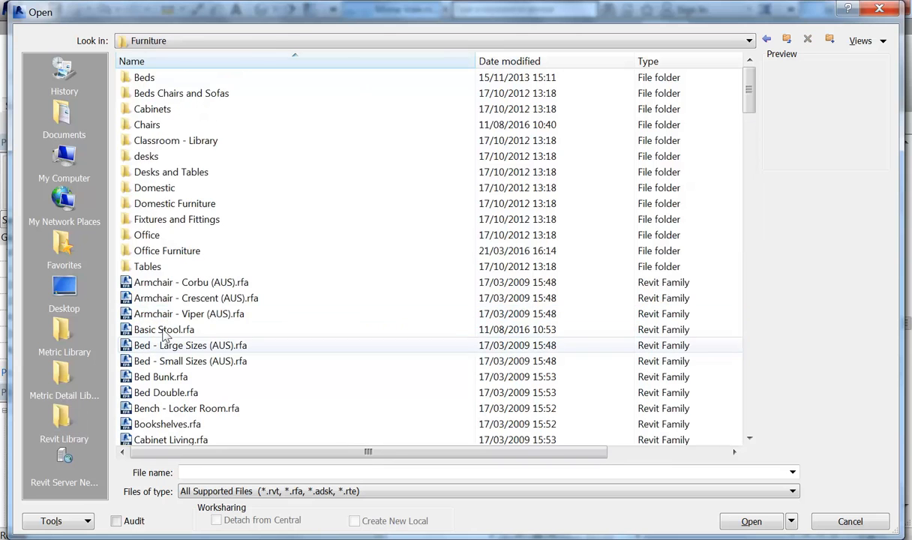
pyautogui.doubleClick(151, 126)
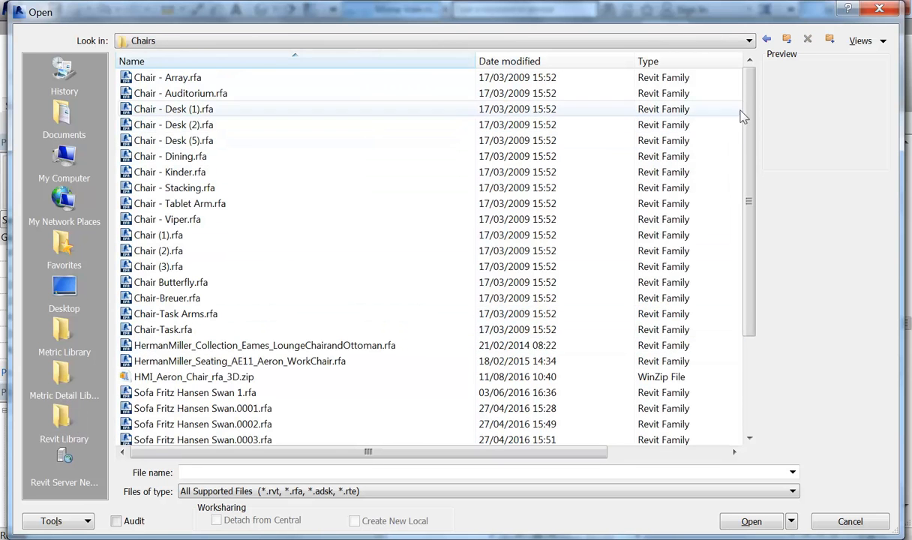
pyautogui.click(860, 40)
pyautogui.click(861, 89)
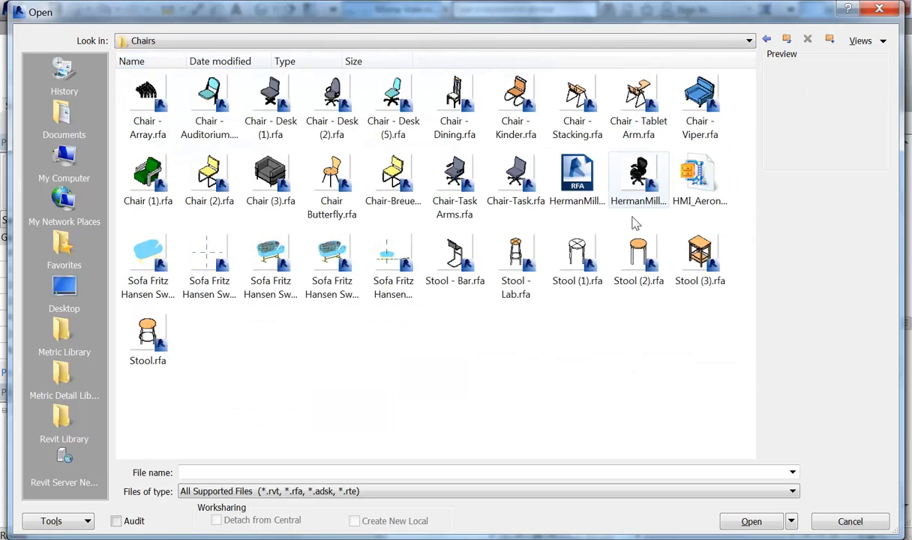
# - Preview several chair families in the folder, including Chair-Breuer, Chair Butterfly, Chair - Auditorium and Chair - Dining
pyautogui.click(393, 179)
pyautogui.click(332, 180)
pyautogui.click(402, 188)
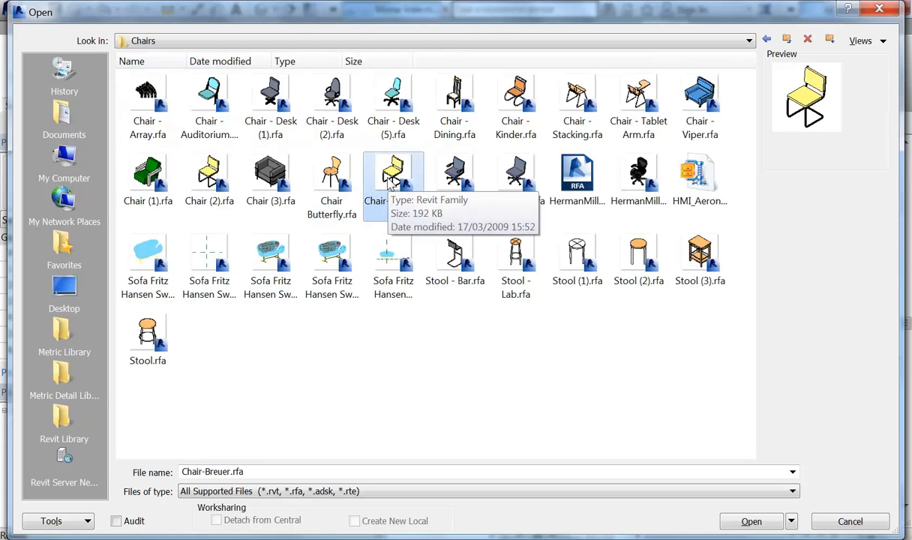
pyautogui.click(320, 159)
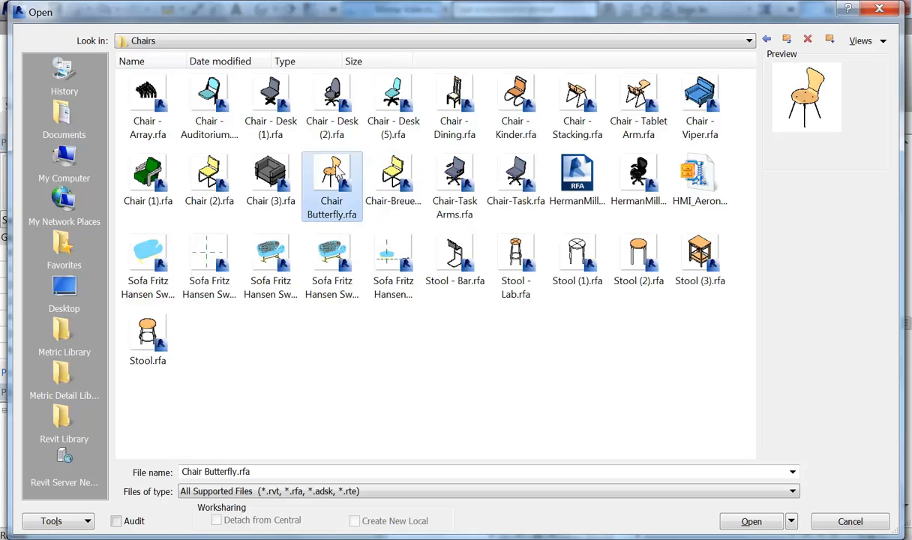
pyautogui.click(480, 386)
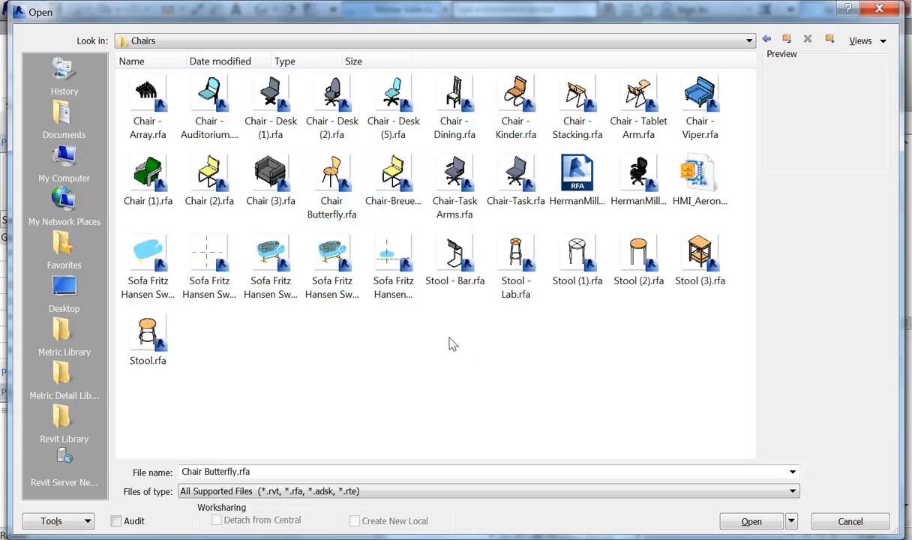
pyautogui.click(135, 173)
pyautogui.click(196, 108)
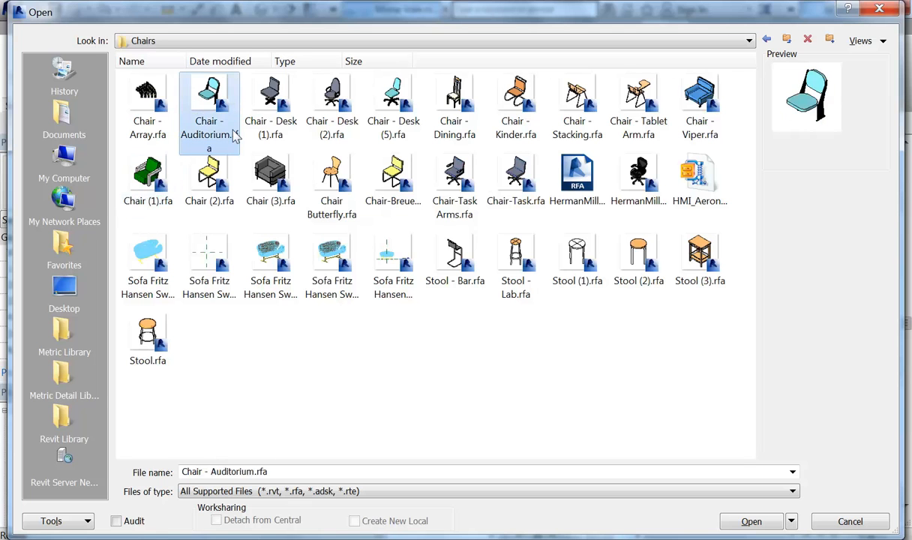
pyautogui.click(447, 89)
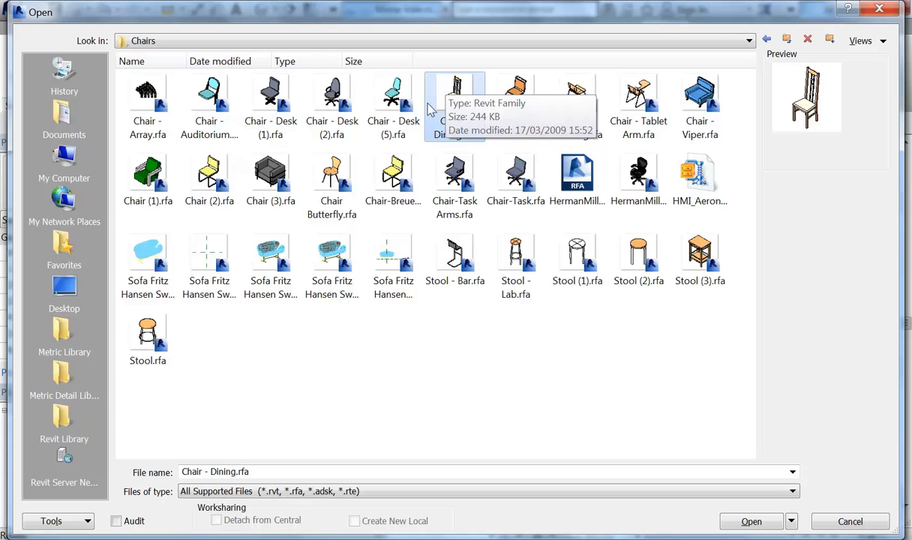
pyautogui.click(522, 381)
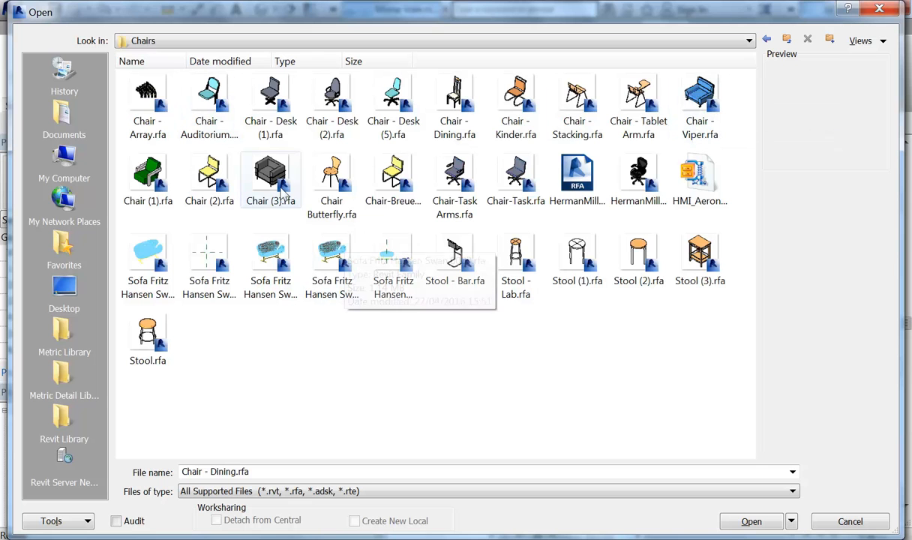
# - Open the Chair (3).rfa family and select its seat extrusion to examine how the armchair is built
pyautogui.click(266, 174)
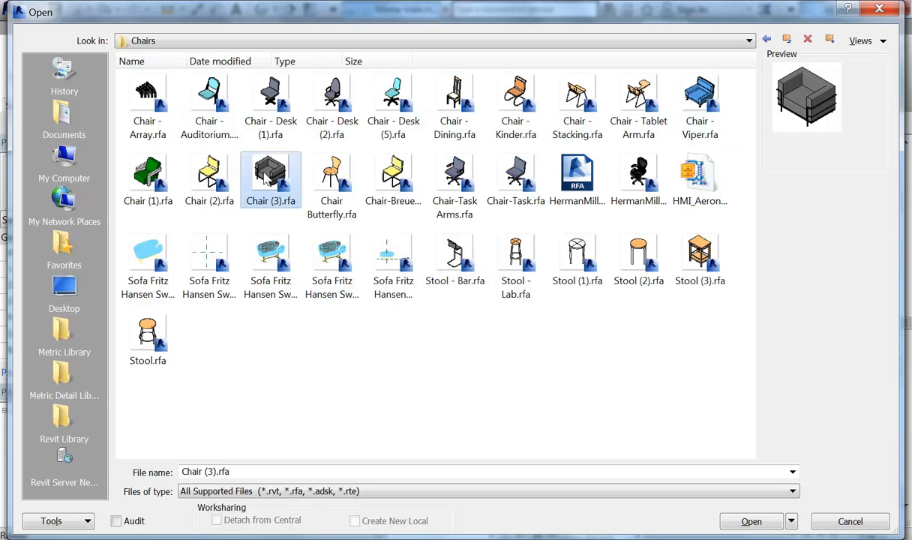
pyautogui.doubleClick(267, 173)
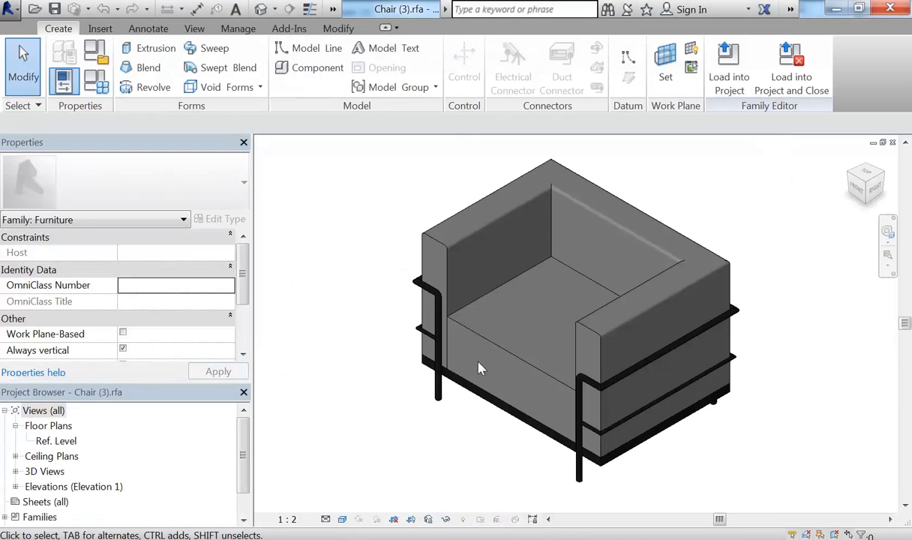
pyautogui.scroll(3, 444, 350)
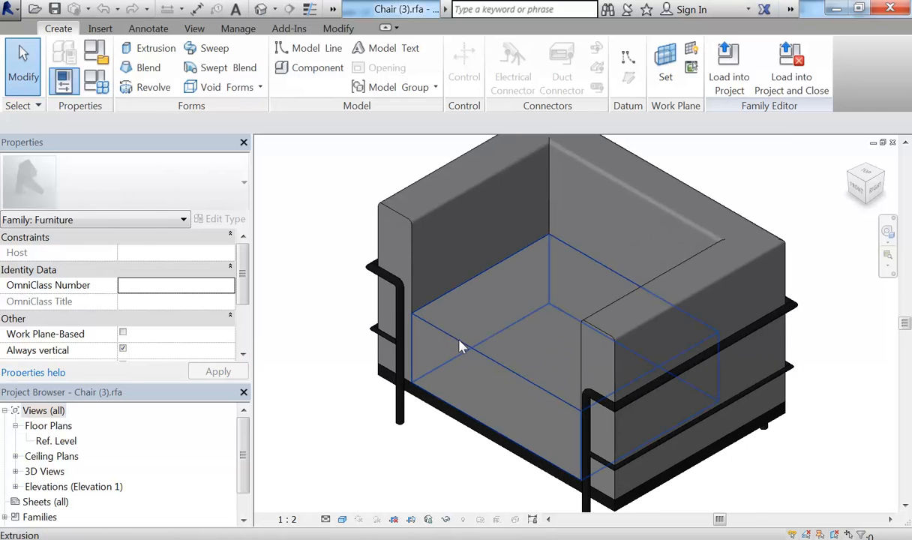
pyautogui.click(450, 346)
pyautogui.keyDown('shift'); pyautogui.moveTo(458, 376); pyautogui.dragTo(478, 383, button='middle'); pyautogui.keyUp('shift')
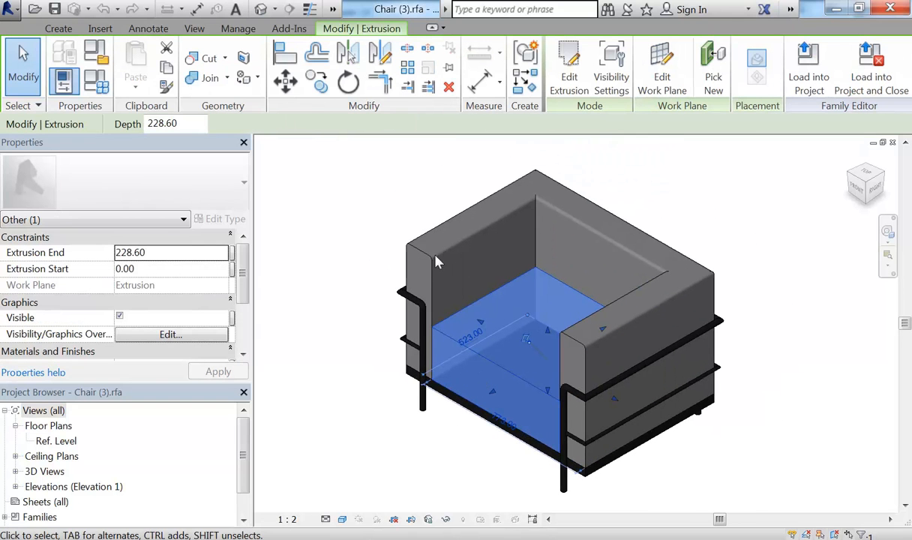
# - Delete the armchair's upholstered back-and-arms sweep, frame rails, base and legs, leaving only the seat block
pyautogui.click(432, 274)
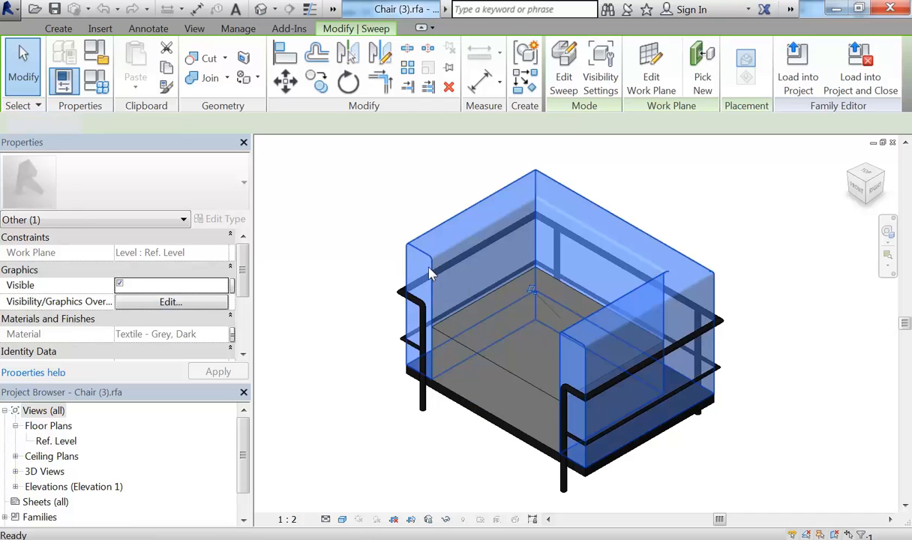
pyautogui.press('Delete')
pyautogui.click(406, 331)
pyautogui.press('Delete')
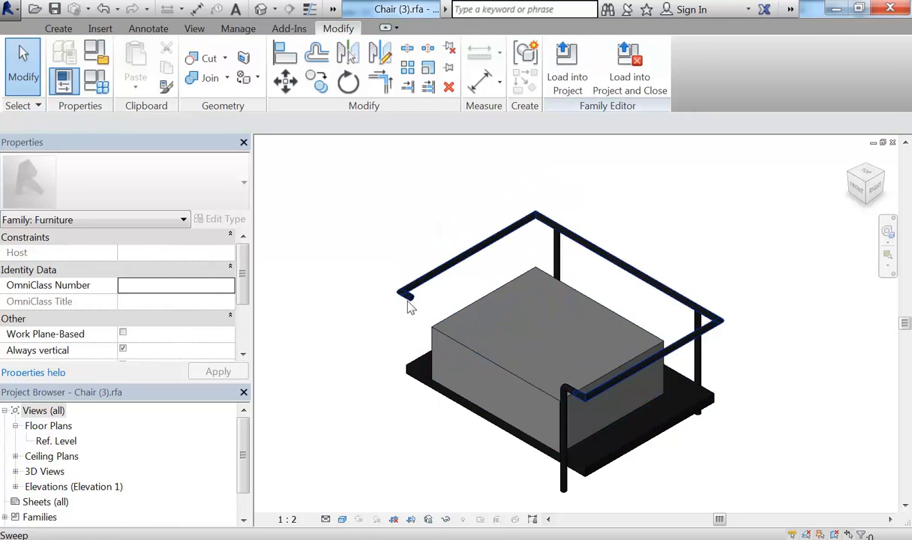
pyautogui.click(409, 298)
pyautogui.press('Delete')
pyautogui.click(411, 368)
pyautogui.press('Delete')
pyautogui.click(563, 246)
pyautogui.press('Delete')
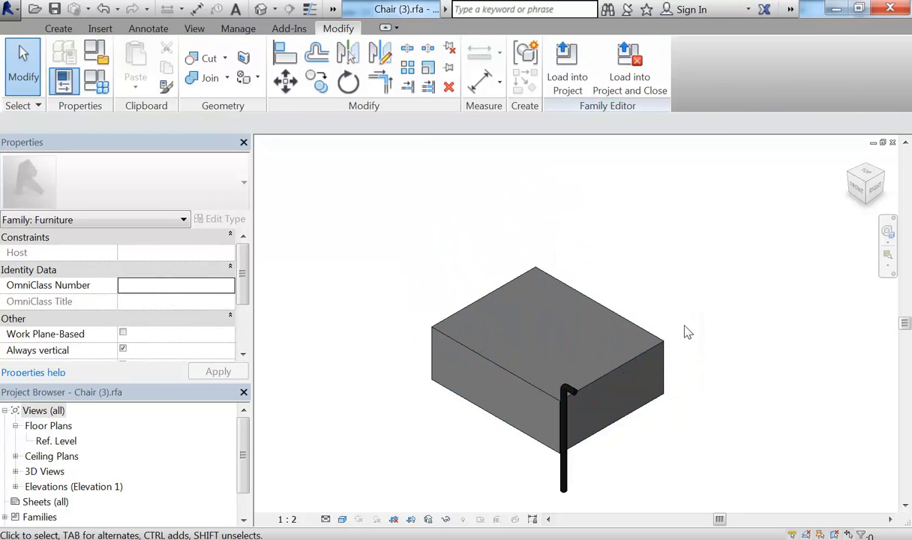
pyautogui.click(563, 473)
pyautogui.press('Delete')
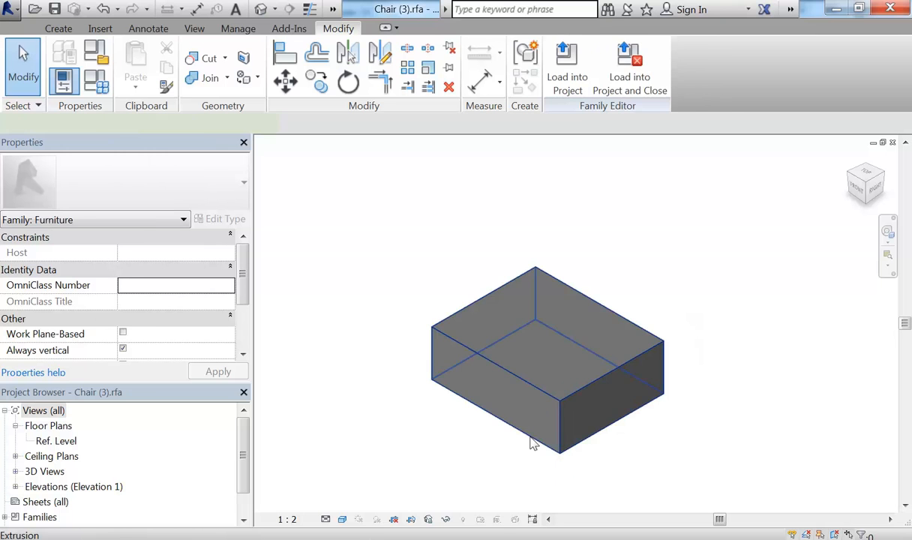
# - Edit the seat block's extrusion sketch and draw a circle around the centre of the rectangular profile
pyautogui.click(517, 404)
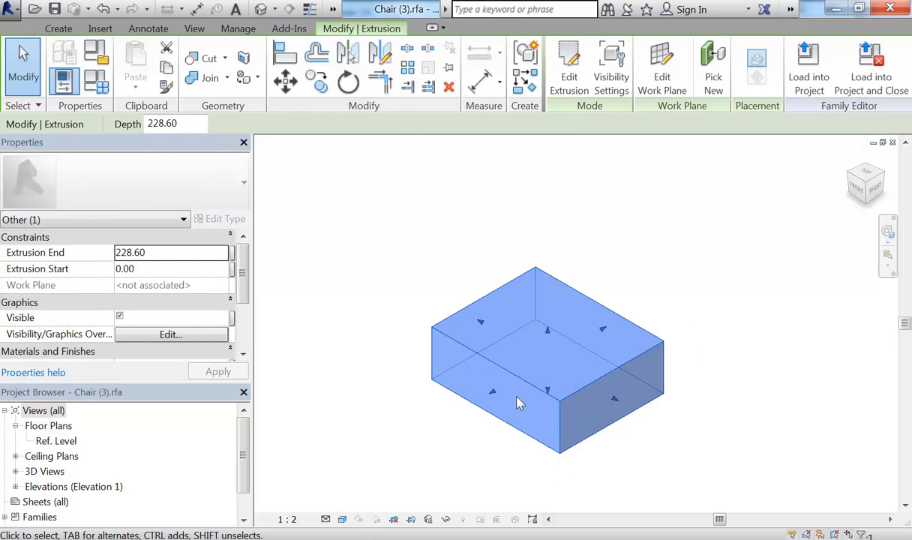
pyautogui.click(569, 69)
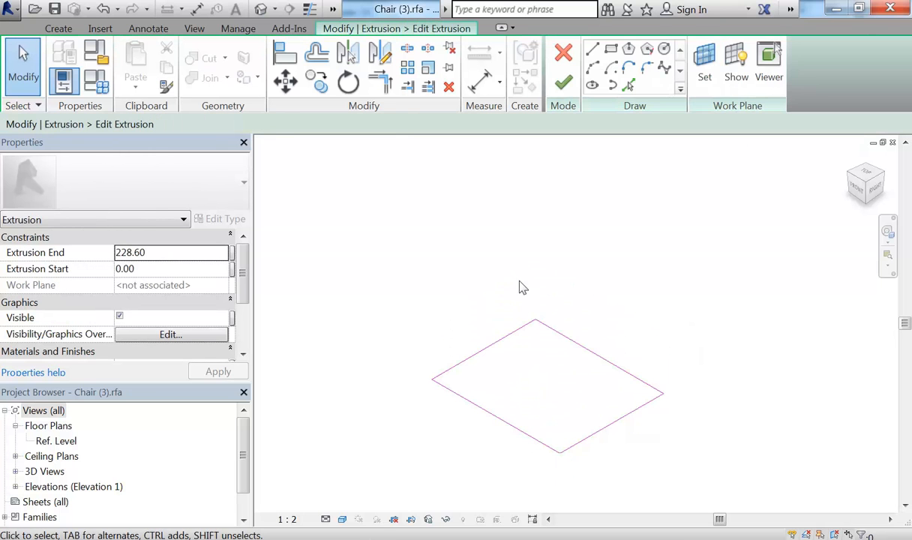
pyautogui.click(664, 50)
pyautogui.click(545, 390)
pyautogui.click(508, 331)
pyautogui.press('Escape')
pyautogui.press('Escape')
# - Delete the four lines of the rectangular profile and finish the extrusion sketch with only the circle
pyautogui.click(552, 335)
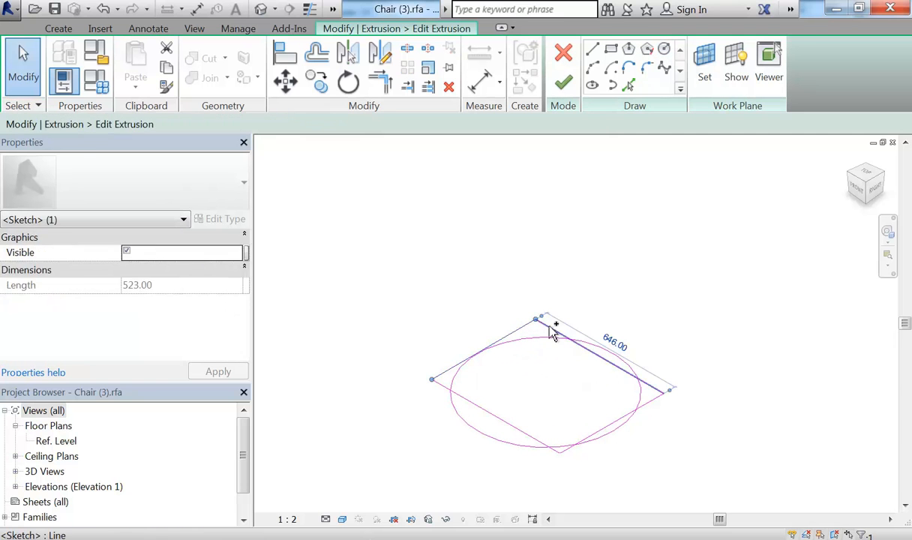
pyautogui.press('Tab')
pyautogui.click(547, 331)
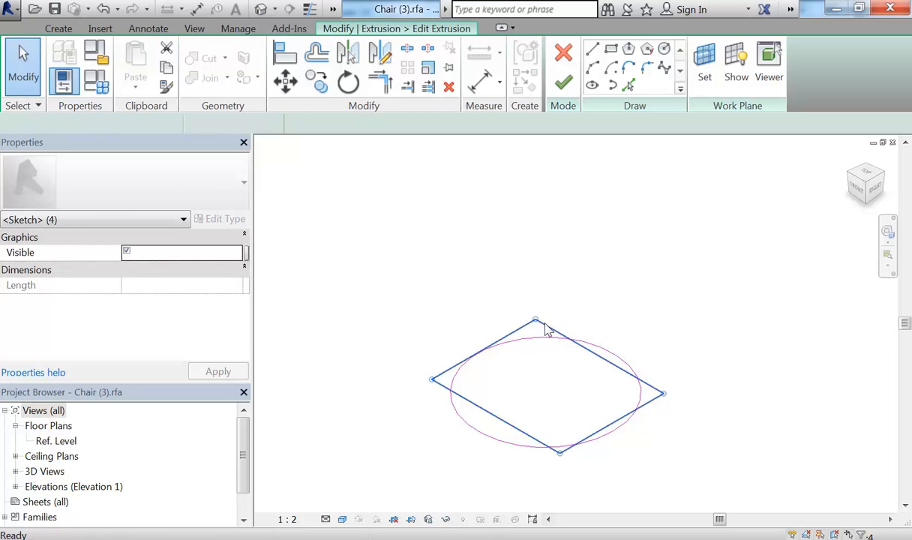
pyautogui.press('Delete')
pyautogui.click(563, 82)
pyautogui.click(397, 293)
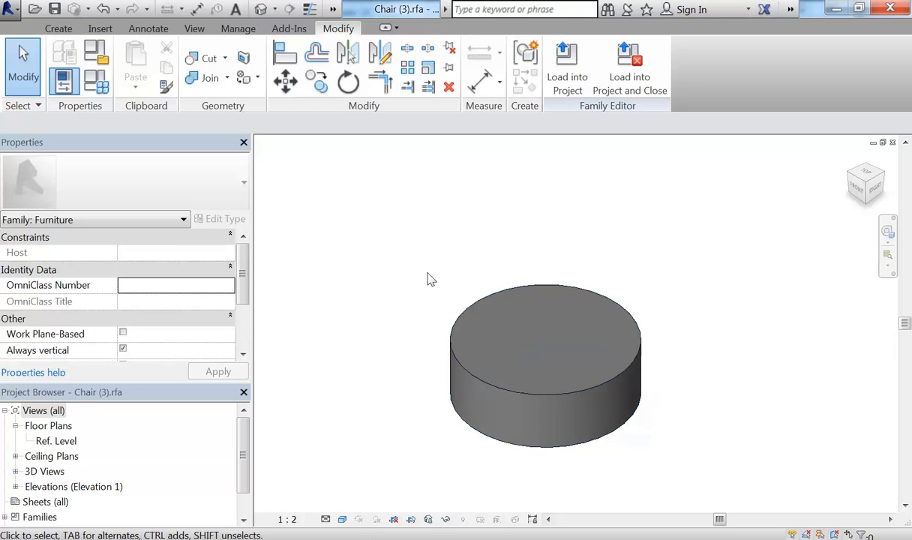
# - In the Ref. Level plan, create a 250 mm deep extrusion from an ellipse centred behind the seat circle, with a short radius of about 55 mm
pyautogui.moveTo(464, 274); pyautogui.dragTo(518, 297, button='middle')
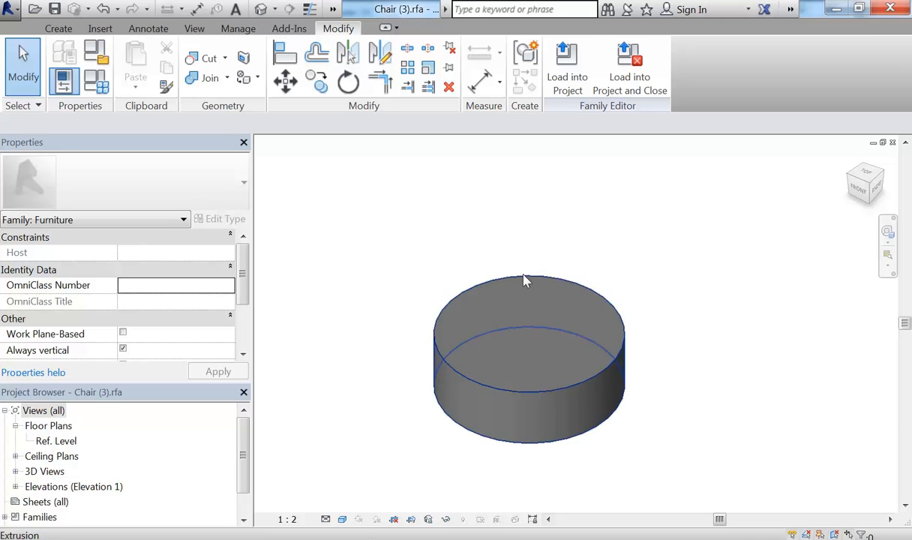
pyautogui.scroll(2, 410, 311)
pyautogui.doubleClick(52, 441)
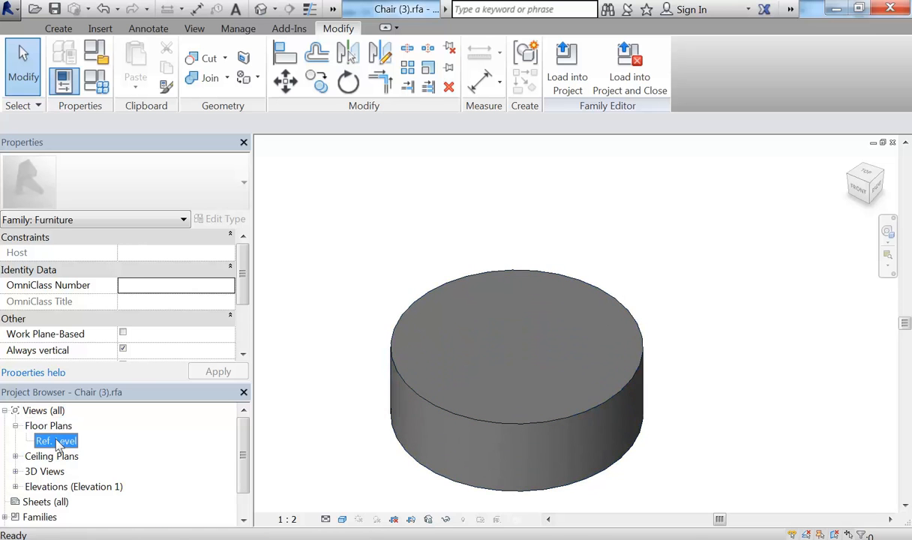
pyautogui.moveTo(515, 260); pyautogui.dragTo(458, 242, button='middle')
pyautogui.scroll(3, 459, 269)
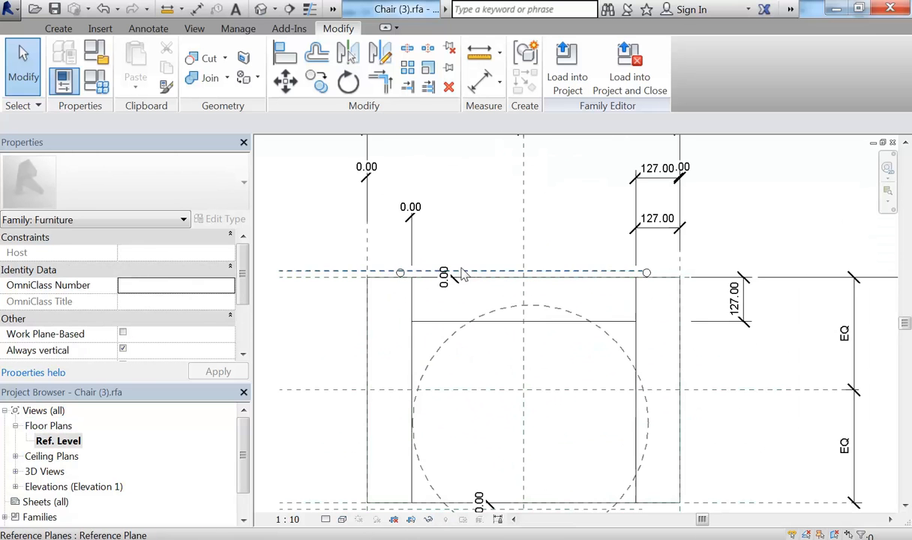
pyautogui.click(59, 28)
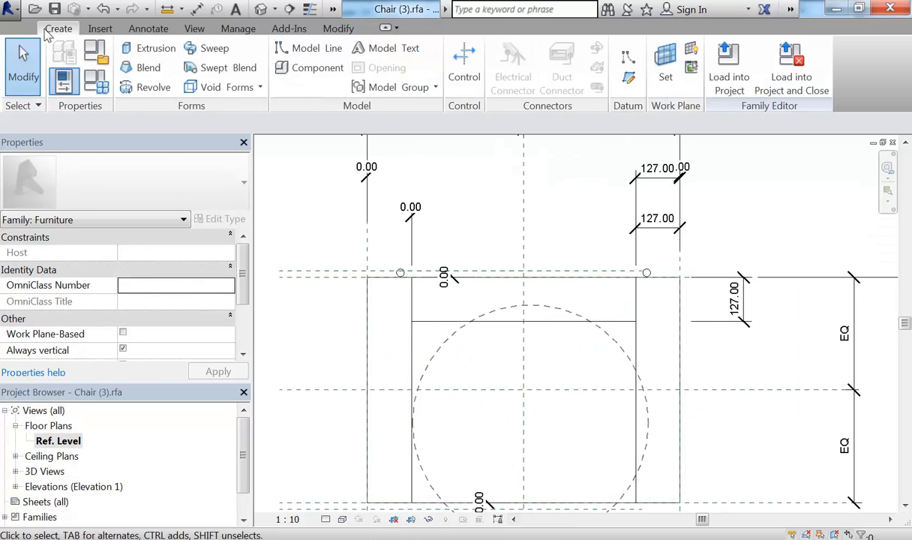
pyautogui.click(154, 48)
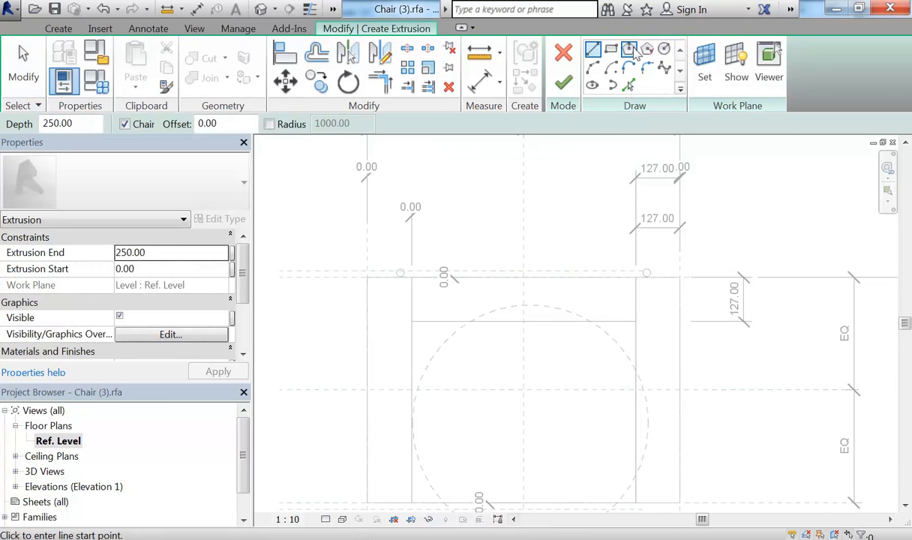
pyautogui.click(592, 85)
pyautogui.scroll(3, 533, 295)
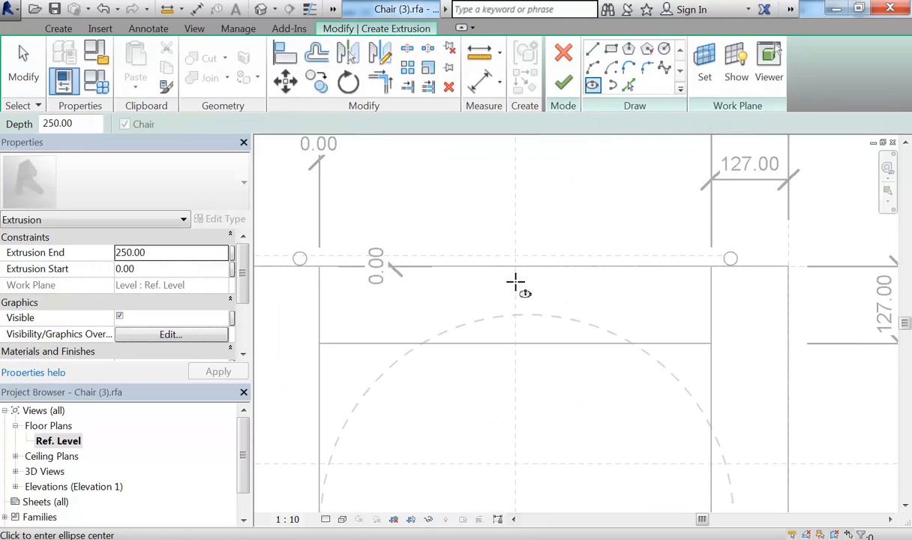
pyautogui.click(515, 282)
pyautogui.click(576, 281)
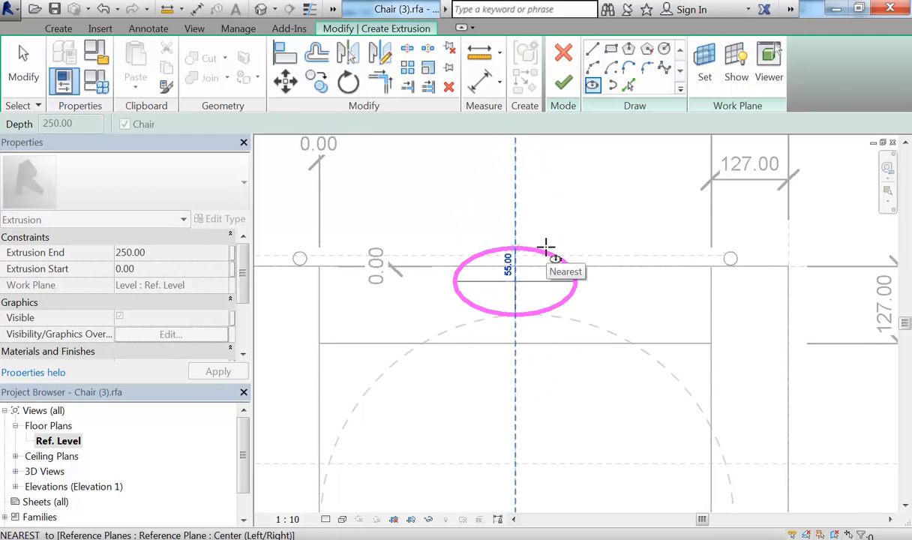
pyautogui.click(546, 248)
pyautogui.click(563, 82)
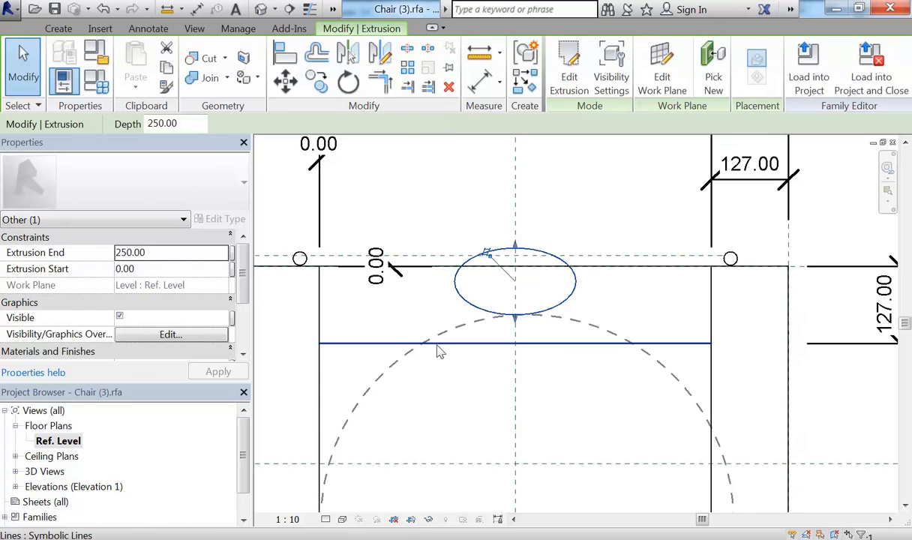
# - In the 3D view, stretch the elliptical extrusion upward to an end height of about 980.64 mm
pyautogui.click(50, 471)
pyautogui.doubleClick(49, 471)
pyautogui.doubleClick(45, 518)
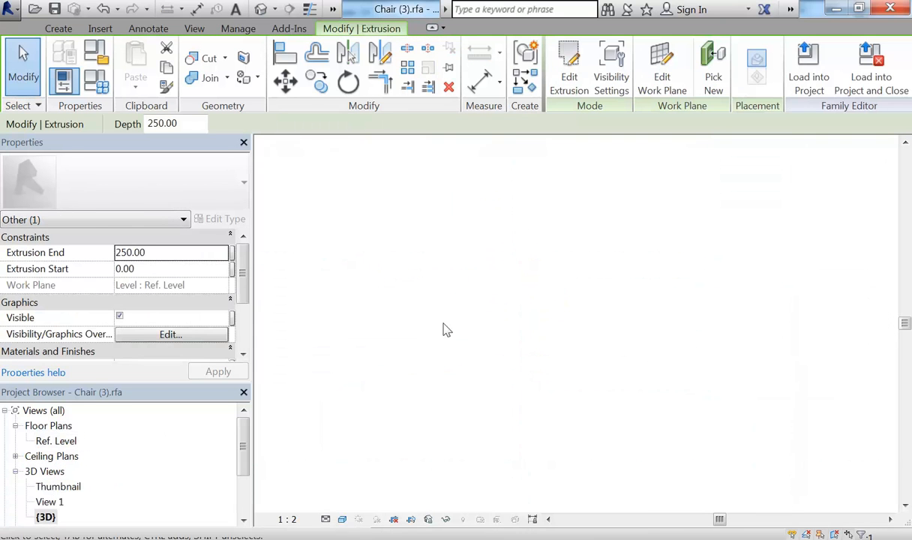
pyautogui.keyDown('shift'); pyautogui.moveTo(539, 306); pyautogui.dragTo(617, 298, button='middle'); pyautogui.keyUp('shift')
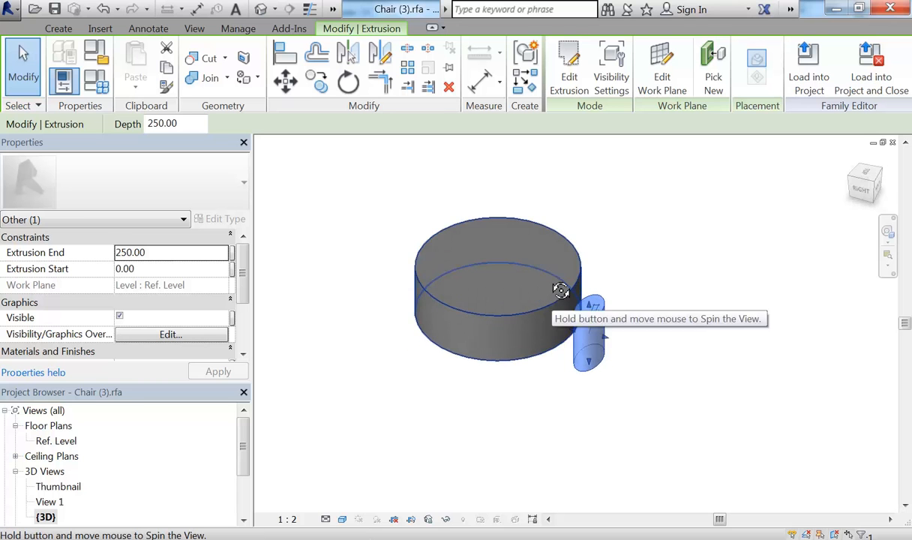
pyautogui.scroll(3, 596, 319)
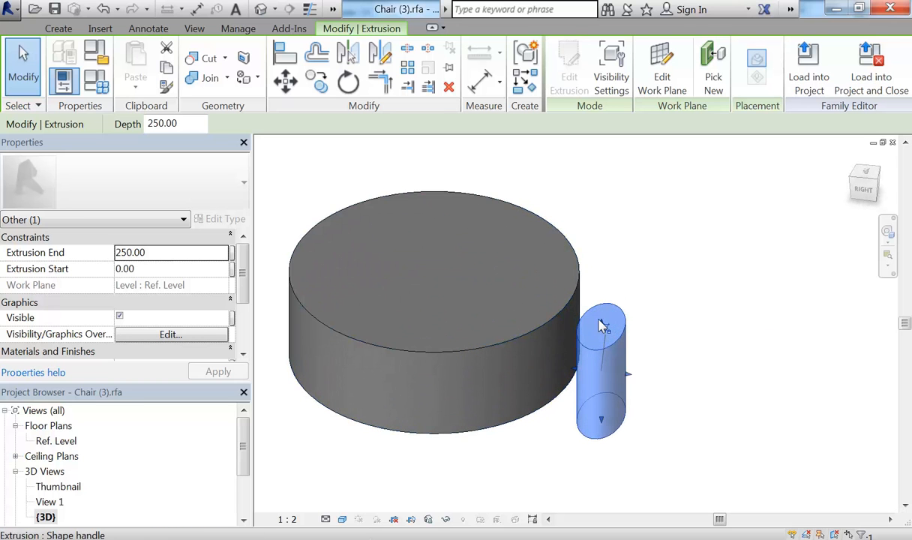
pyautogui.moveTo(601, 321); pyautogui.dragTo(577, 161)
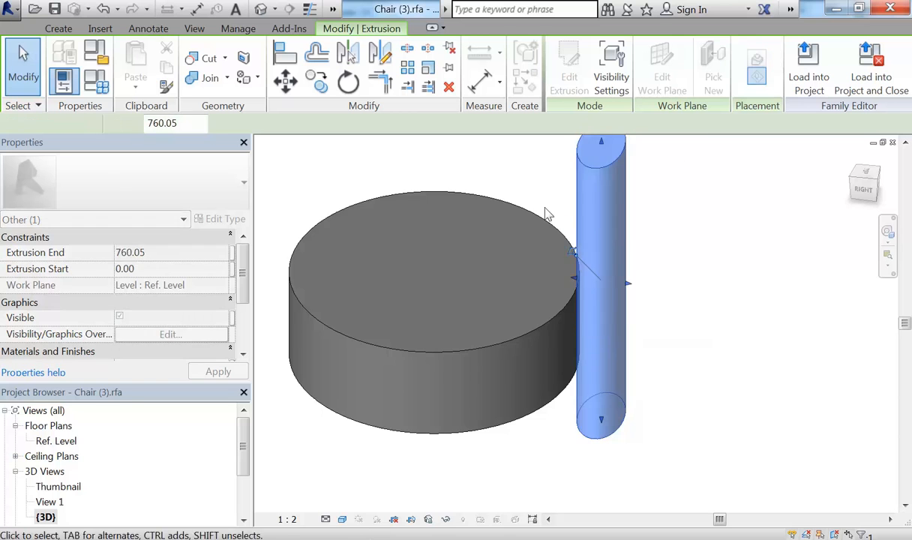
pyautogui.scroll(-2, 572, 375)
pyautogui.keyDown('shift'); pyautogui.moveTo(572, 358); pyautogui.dragTo(574, 338, button='middle'); pyautogui.keyUp('shift')
pyautogui.moveTo(592, 256); pyautogui.dragTo(594, 203)
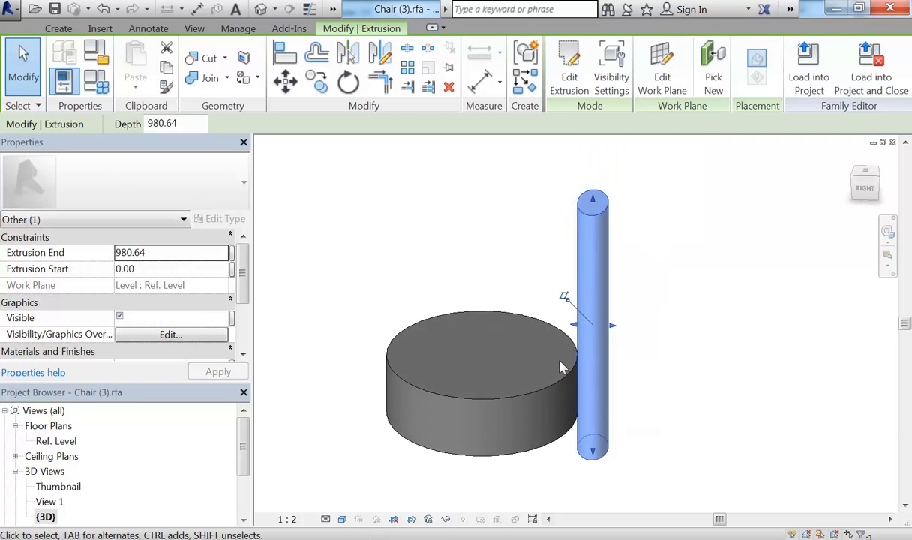
pyautogui.keyDown('shift'); pyautogui.moveTo(593, 404); pyautogui.dragTo(621, 401, button='middle'); pyautogui.keyUp('shift')
pyautogui.click(447, 291)
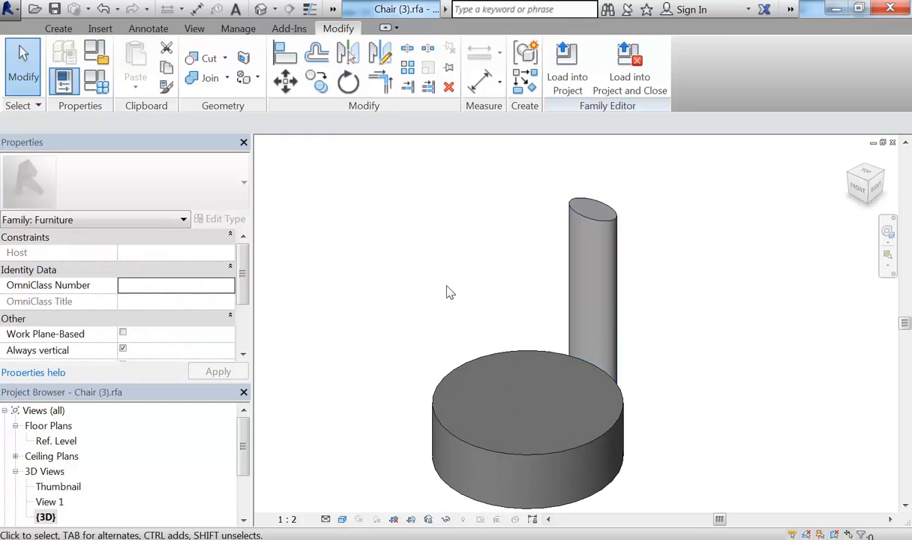
# - In the Ref. Level plan, copy the elliptical extrusion to the left of the original, near the seat circle's upper-left edge
pyautogui.doubleClick(60, 441)
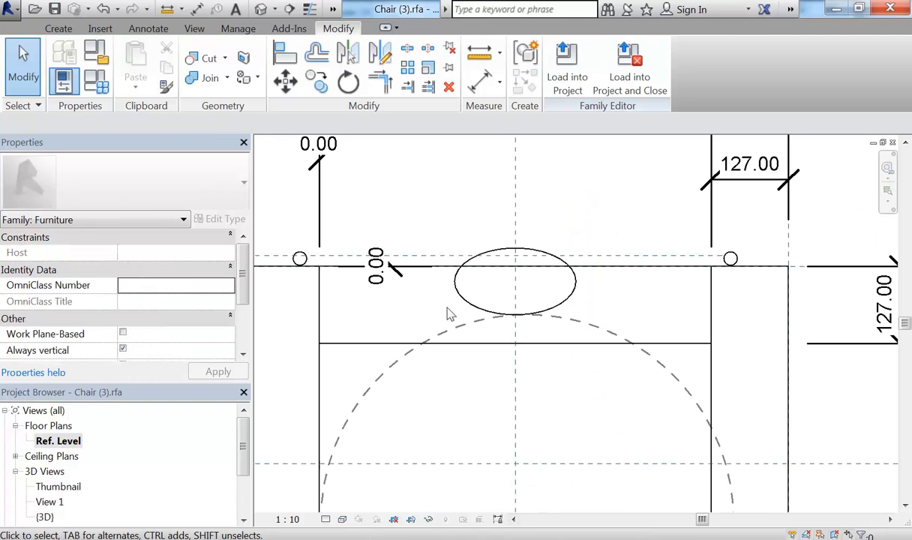
pyautogui.click(463, 299)
pyautogui.scroll(-1, 468, 217)
pyautogui.moveTo(470, 217); pyautogui.dragTo(471, 200, button='middle')
pyautogui.click(307, 86)
pyautogui.scroll(-1, 489, 276)
pyautogui.moveTo(489, 276); pyautogui.dragTo(519, 214, button='middle')
pyautogui.click(535, 196)
pyautogui.click(455, 228)
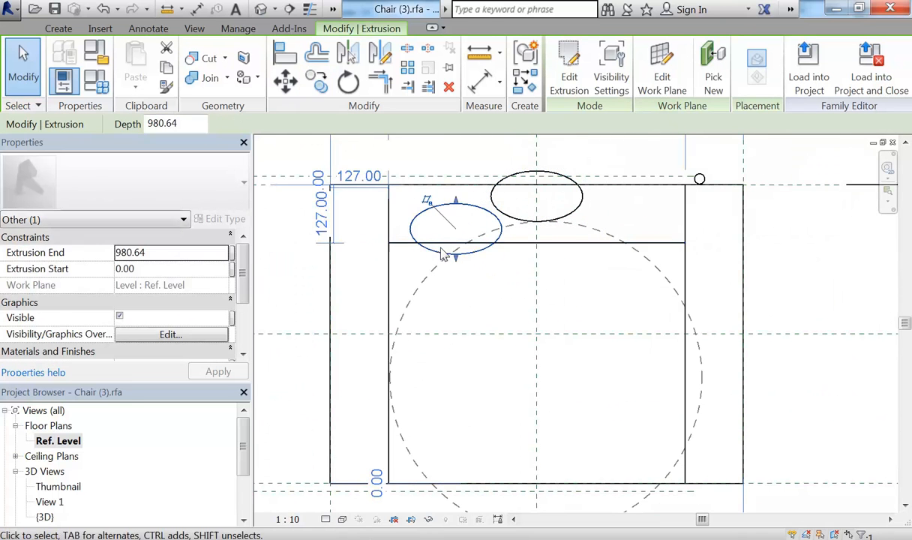
# - Rotate the copied ellipse to follow the seat's curve and move it until it rests against the circle's edge
pyautogui.scroll(1, 426, 238)
pyautogui.click(349, 82)
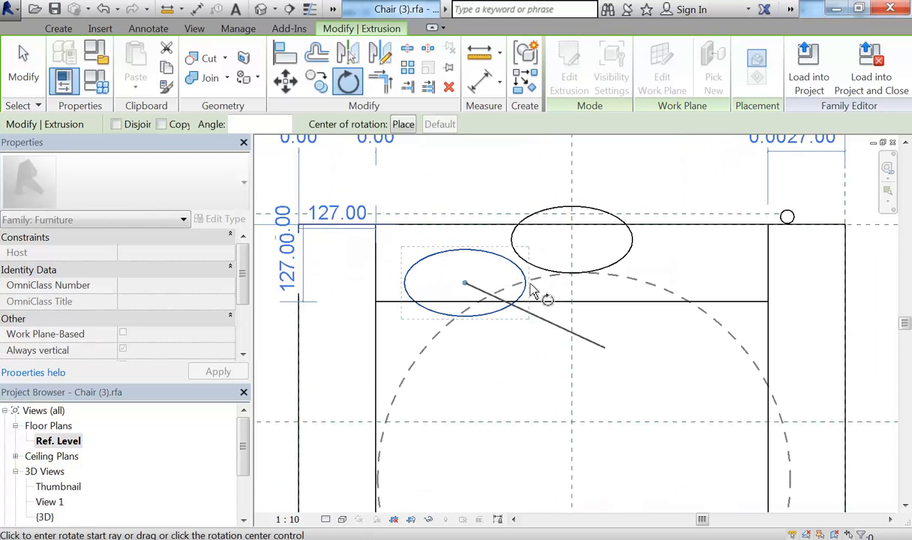
pyautogui.click(533, 254)
pyautogui.click(506, 192)
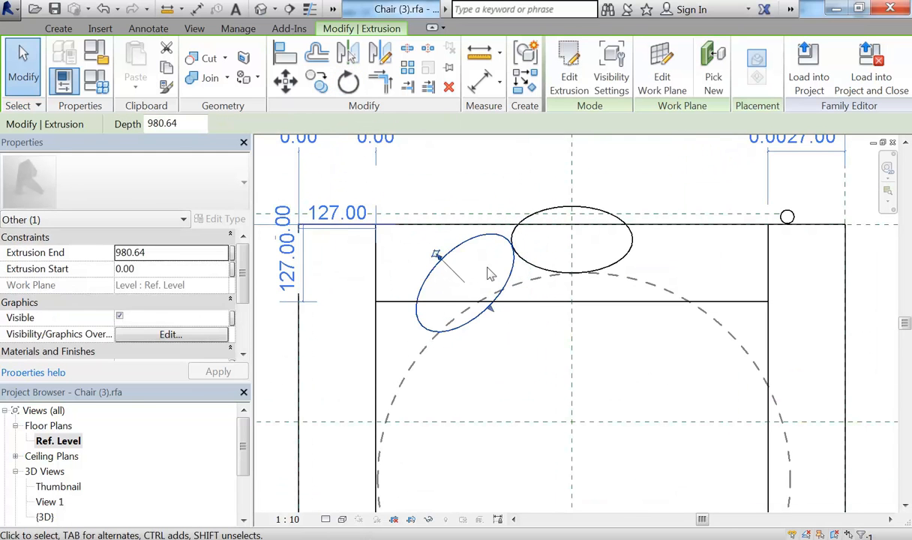
pyautogui.moveTo(505, 279)
pyautogui.mouseDown()
pyautogui.moveTo(492, 285)
pyautogui.moveTo(495, 276)
pyautogui.mouseUp()
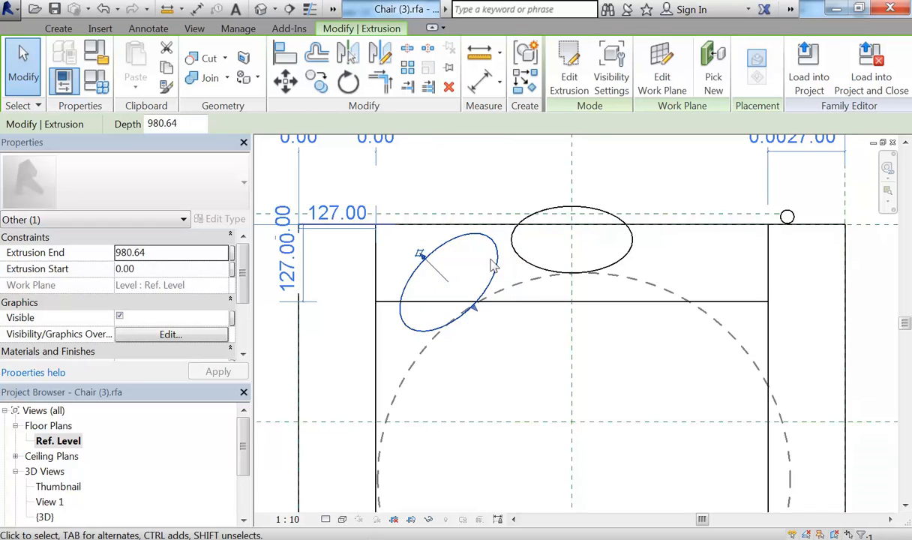
pyautogui.moveTo(492, 242); pyautogui.dragTo(494, 240)
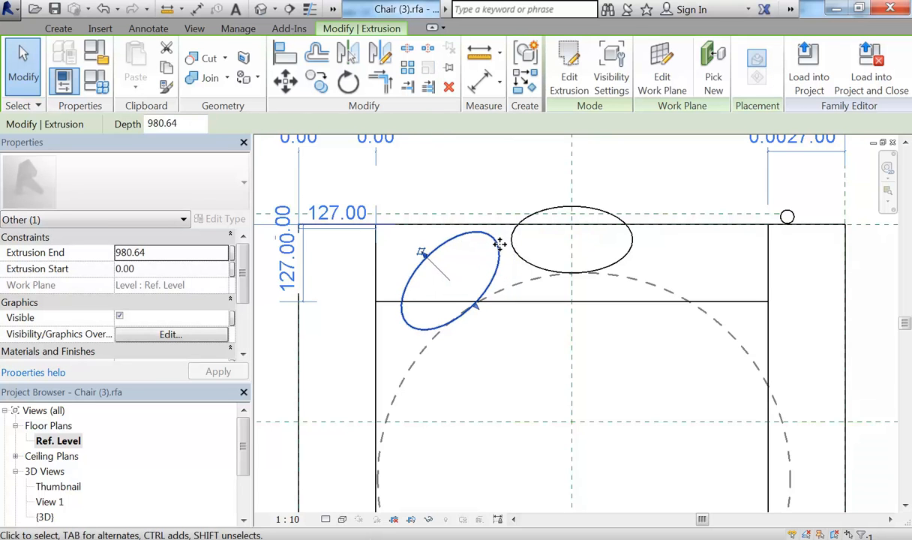
pyautogui.click(458, 164)
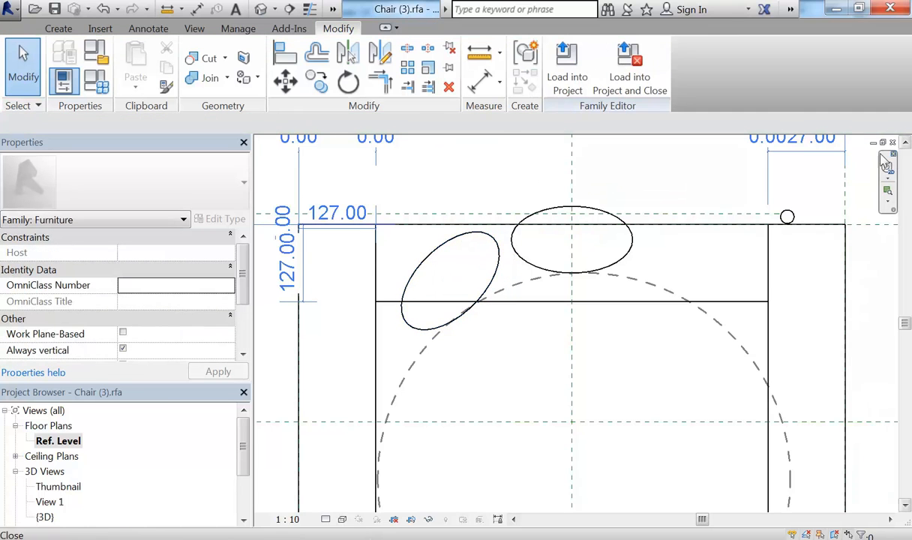
# - Examine the two upright elliptical back pads behind the round seat in the 3D view
pyautogui.doubleClick(45, 517)
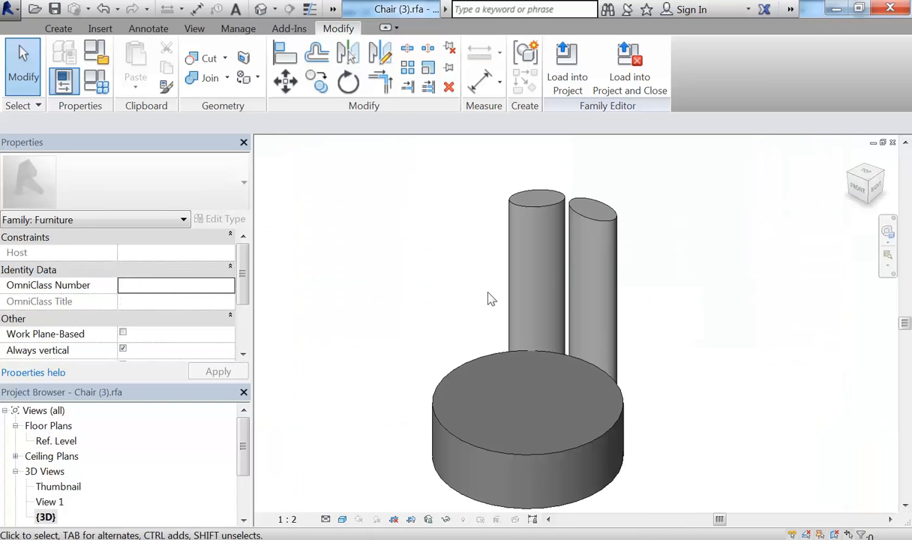
pyautogui.moveTo(424, 299); pyautogui.dragTo(420, 308, button='middle')
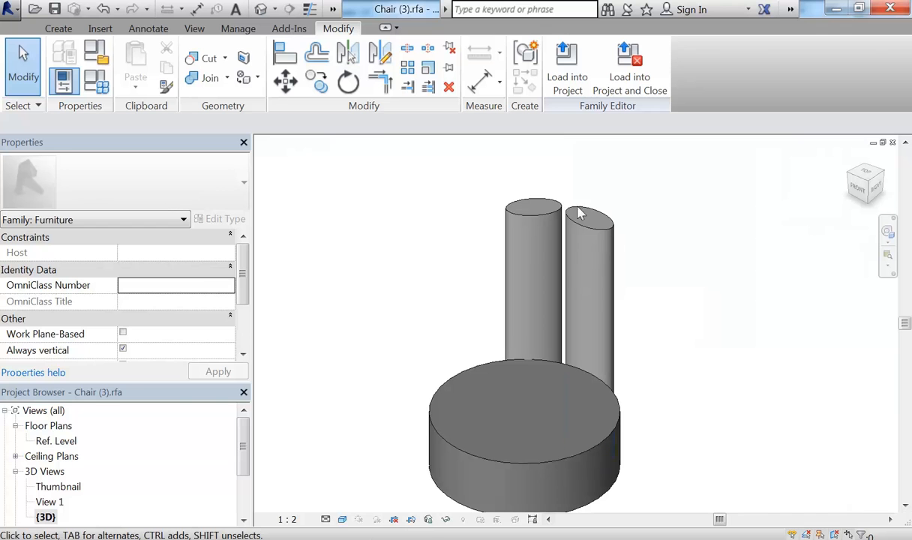
pyautogui.click(523, 222)
pyautogui.scroll(3, 539, 201)
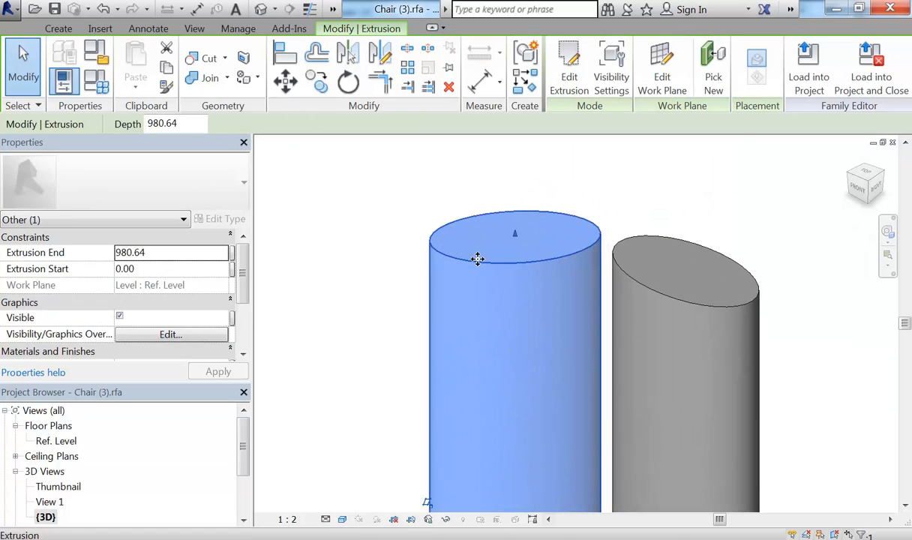
pyautogui.scroll(-1, 428, 283)
pyautogui.moveTo(426, 284); pyautogui.dragTo(464, 231, button='middle')
pyautogui.scroll(-2, 417, 251)
pyautogui.click(359, 304)
pyautogui.scroll(-1, 361, 303)
pyautogui.moveTo(371, 292); pyautogui.dragTo(410, 228, button='middle')
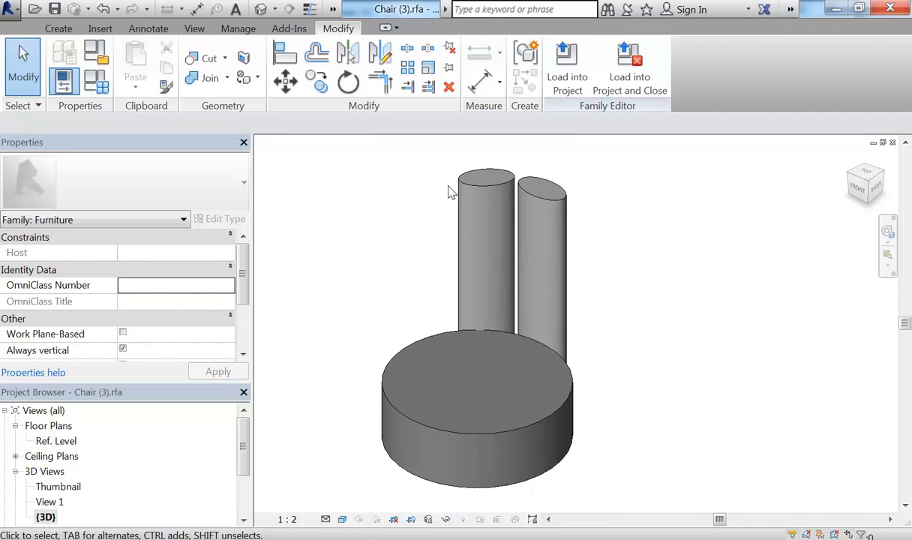
# - Mirror the angled elliptical back pad about the Center (Left/Right) reference plane in the Ref. Level plan
pyautogui.click(466, 192)
pyautogui.doubleClick(52, 441)
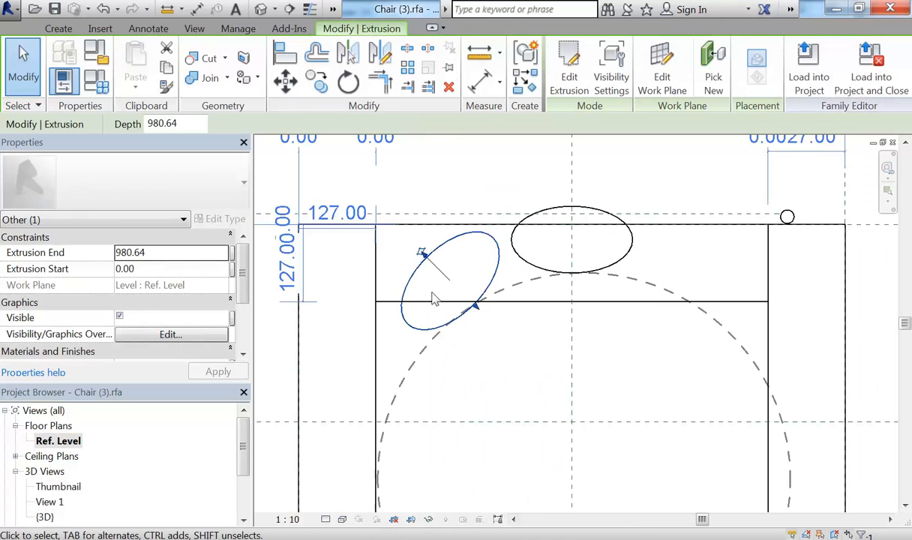
pyautogui.scroll(-2, 439, 275)
pyautogui.moveTo(438, 275); pyautogui.dragTo(432, 299, button='middle')
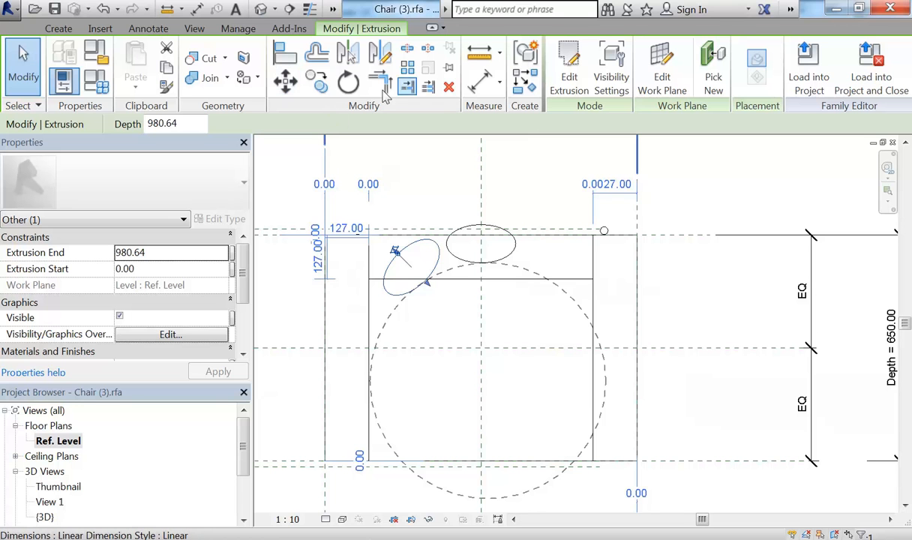
pyautogui.click(347, 54)
pyautogui.click(481, 333)
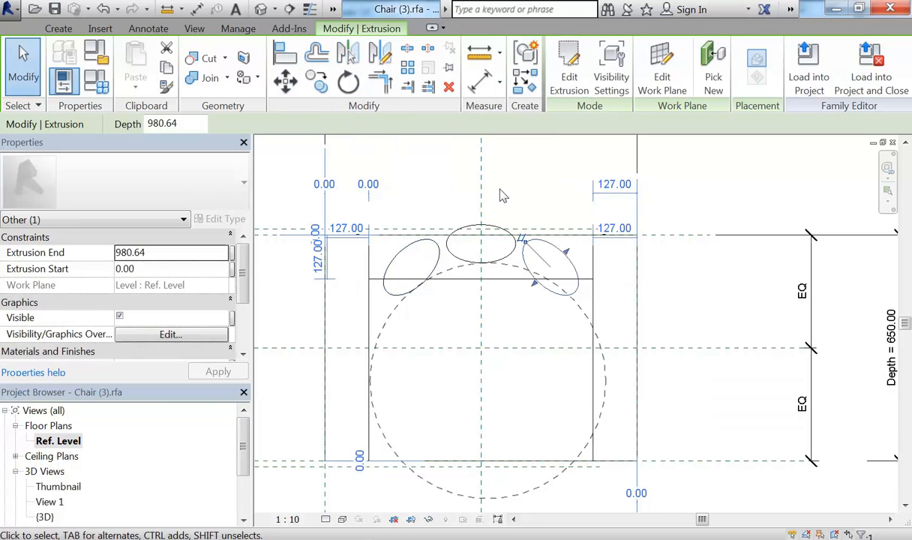
# - Move the mirrored back pad slightly outward along the seat circle's edge and deselect it
pyautogui.rightClick(503, 189)
pyautogui.click(531, 200)
pyautogui.rightClick(531, 200)
pyautogui.click(541, 210)
pyautogui.click(568, 248)
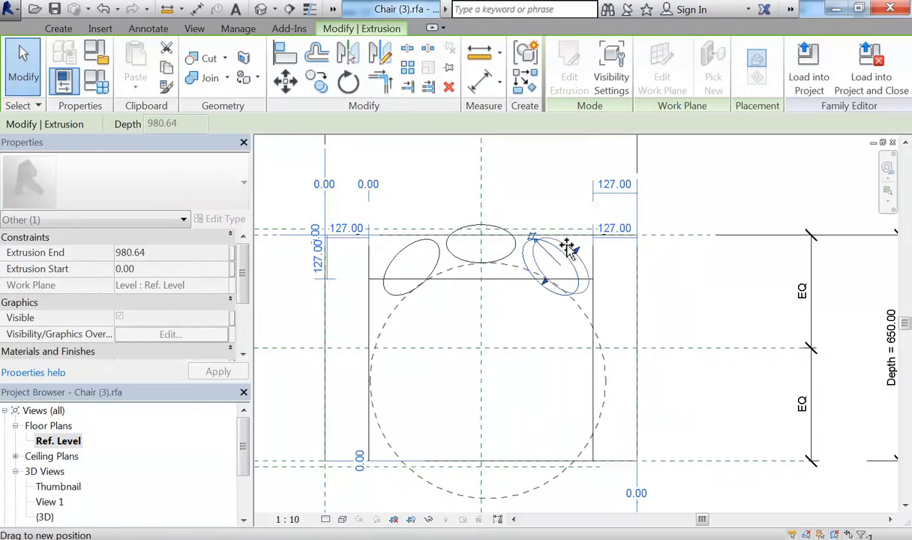
pyautogui.click(510, 170)
pyautogui.scroll(-1, 510, 170)
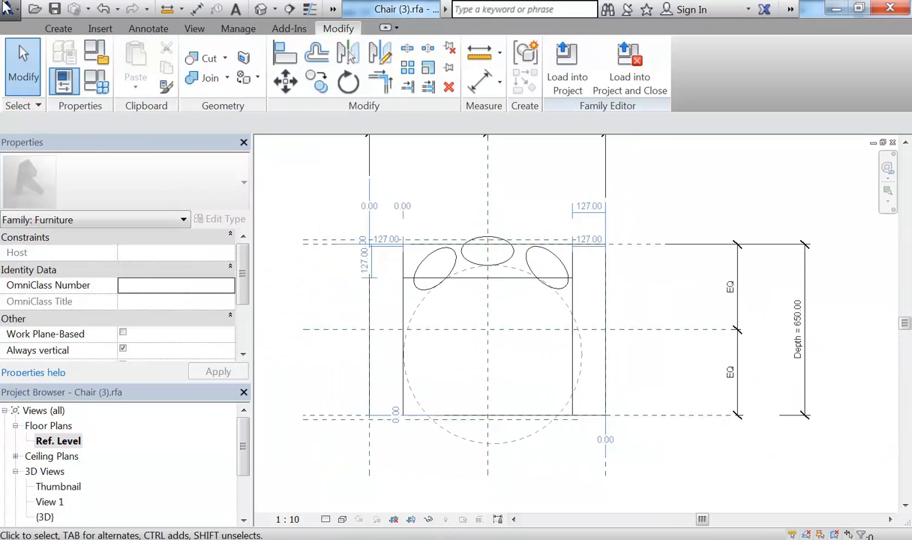
# - Save the family as Chair Padded.rfa in the CAD for Interiors folder inside the 2016 folder
pyautogui.click(6, 6)
pyautogui.moveTo(81, 227)
pyautogui.click(178, 153)
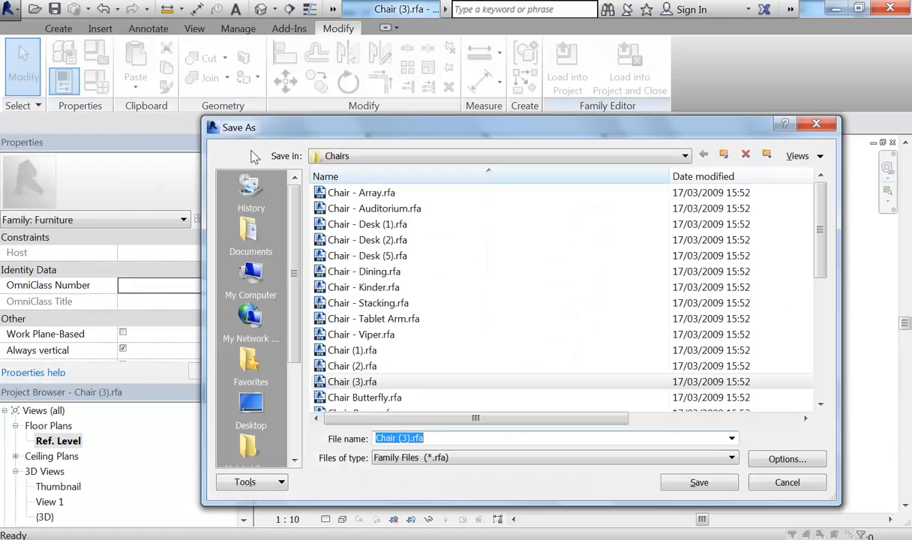
pyautogui.click(349, 155)
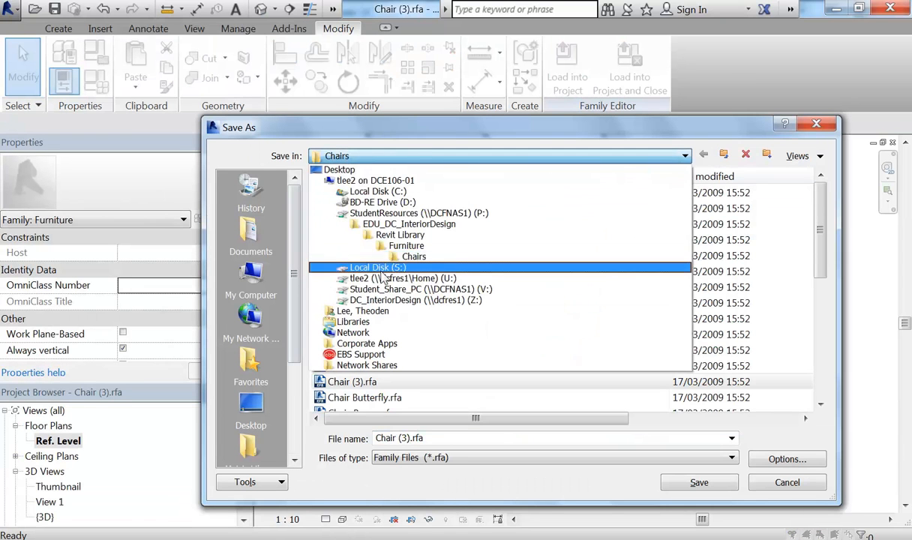
pyautogui.click(384, 278)
pyautogui.doubleClick(339, 269)
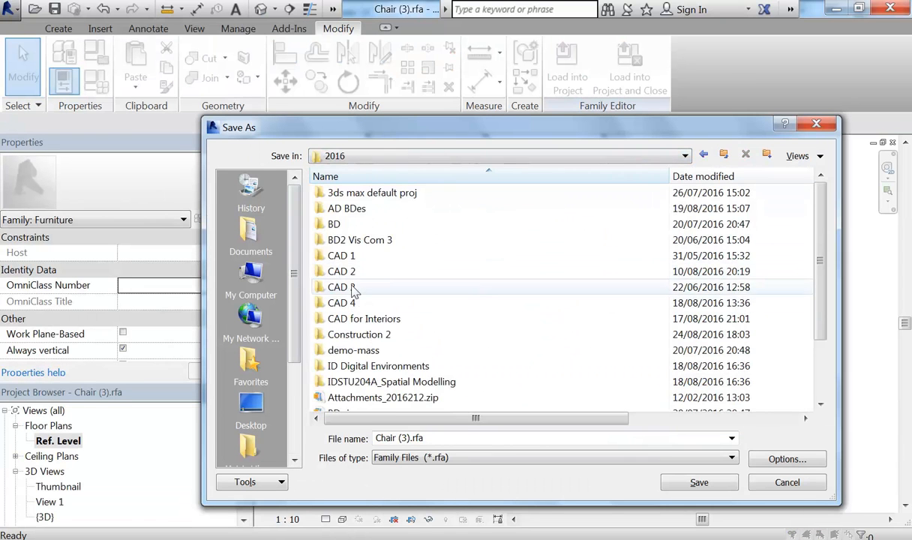
pyautogui.doubleClick(346, 268)
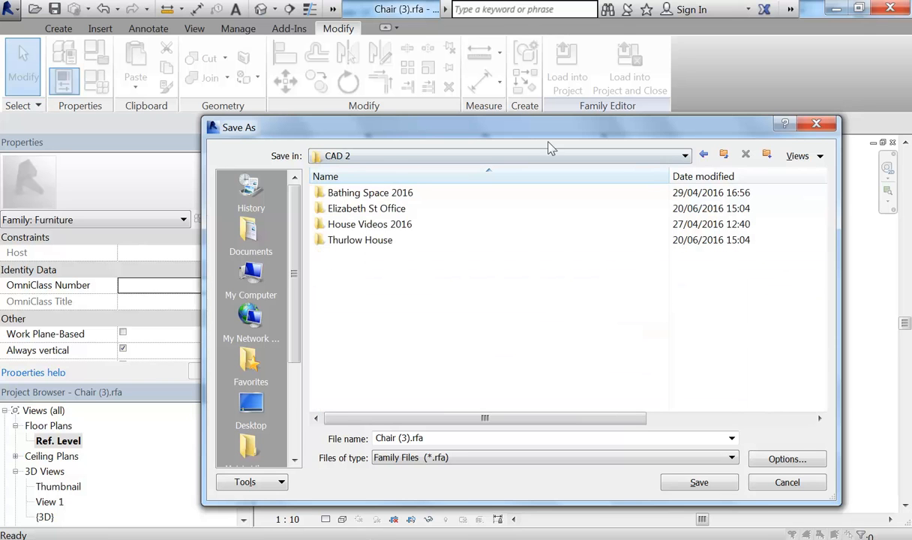
pyautogui.click(724, 155)
pyautogui.doubleClick(338, 314)
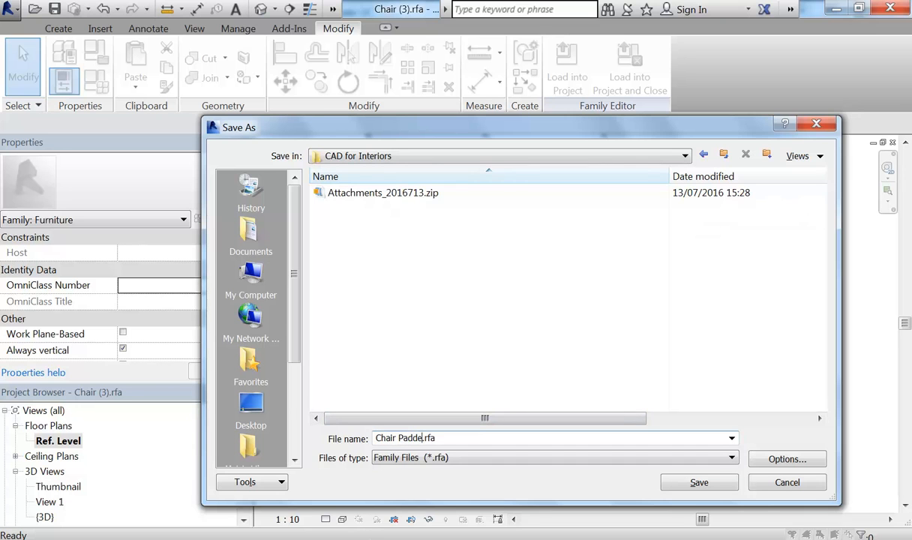
pyautogui.click(698, 483)
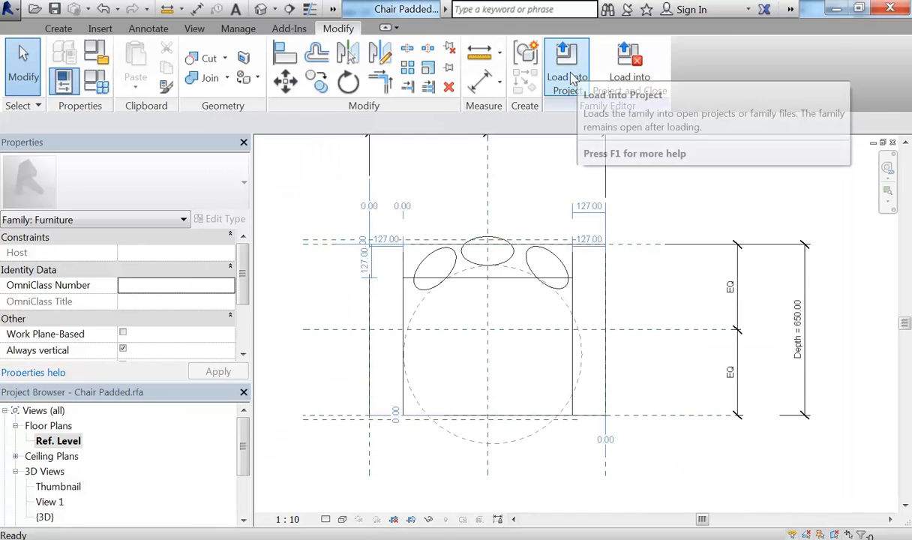
# - Load the Chair Padded family into the Mona-Vale project and place one chair beside the hexagon on the Ground Floor plan
pyautogui.click(573, 78)
pyautogui.scroll(5, 537, 286)
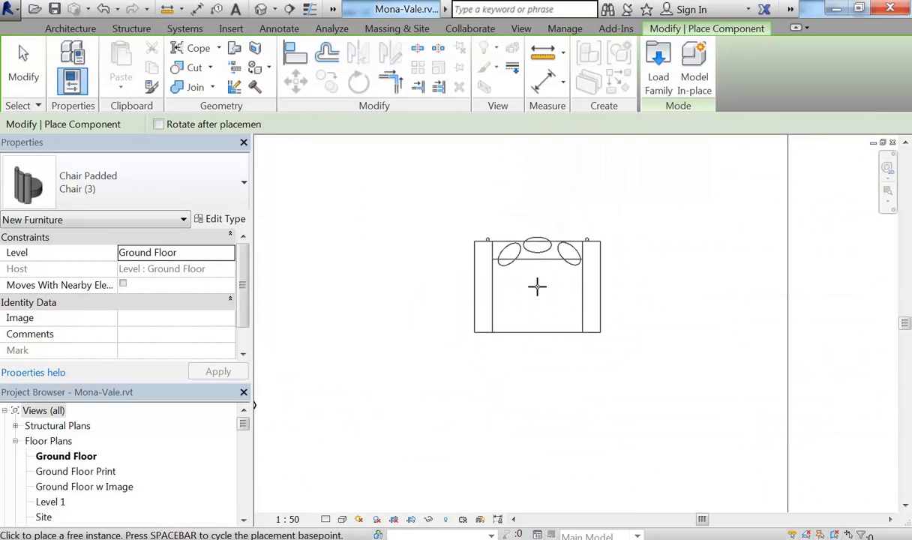
pyautogui.click(545, 279)
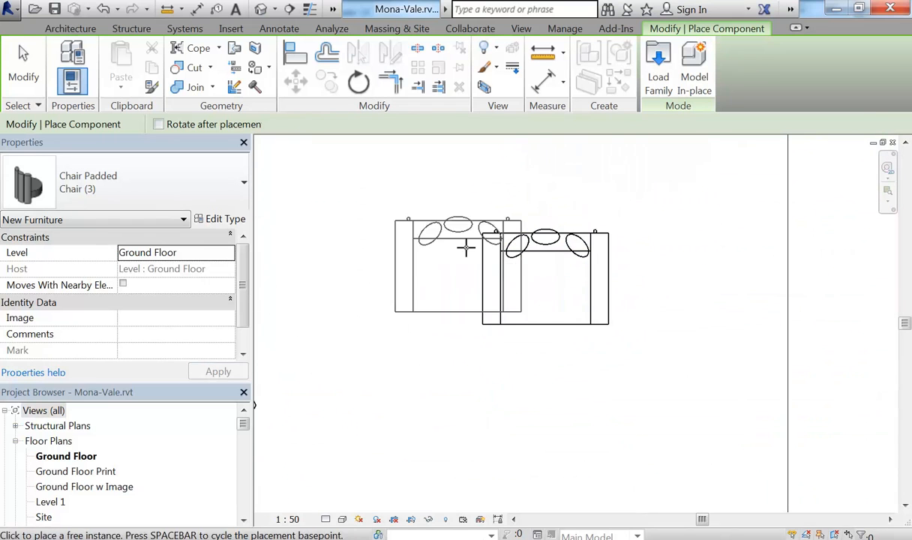
# - Place a second padded chair below and to the right of the first, rotated so its back faces right
pyautogui.scroll(-3, 553, 345)
pyautogui.press('space')
pyautogui.press('space')
pyautogui.moveTo(608, 401); pyautogui.dragTo(531, 408, button='middle')
pyautogui.press('space')
pyautogui.click(582, 375)
pyautogui.press('Escape')
pyautogui.scroll(2, 529, 378)
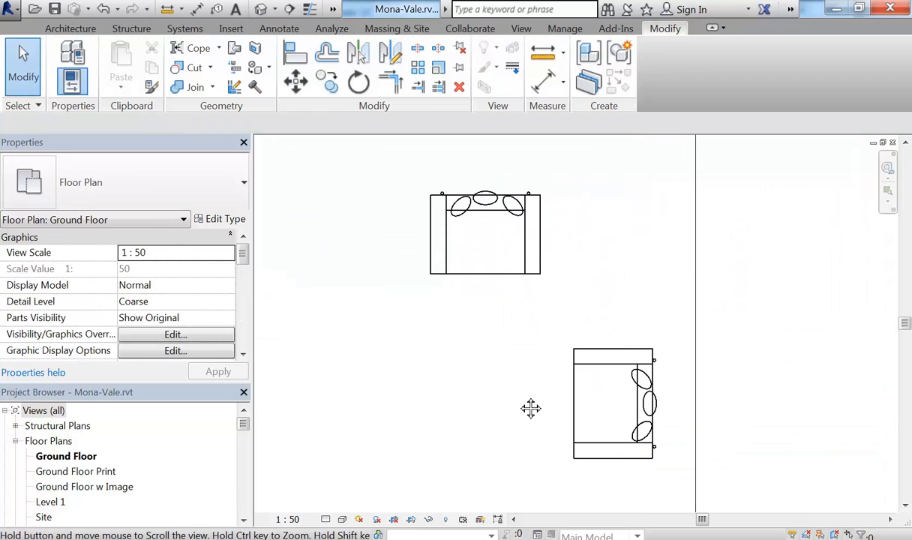
pyautogui.scroll(-1, 496, 340)
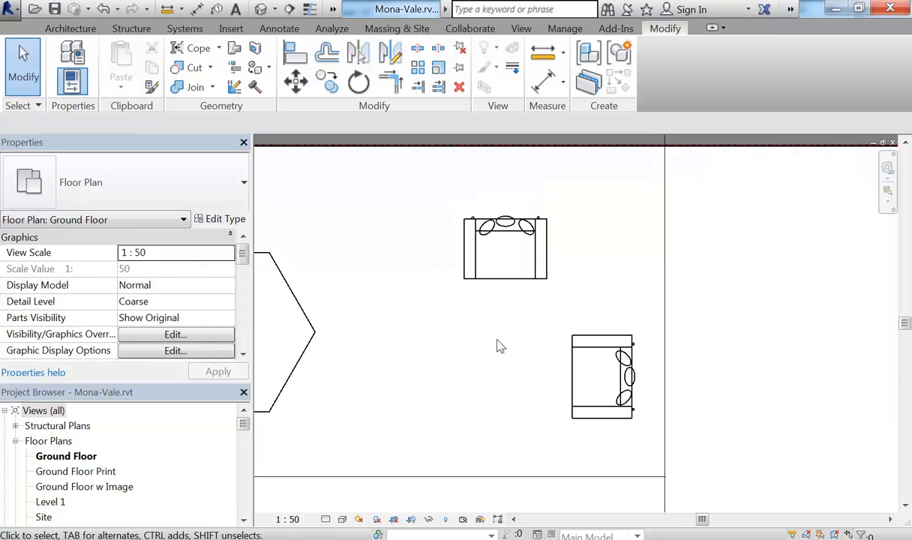
# - Copy the second chair down and to the left, and rotate the copy so its back faces the lower wall
pyautogui.click(573, 376)
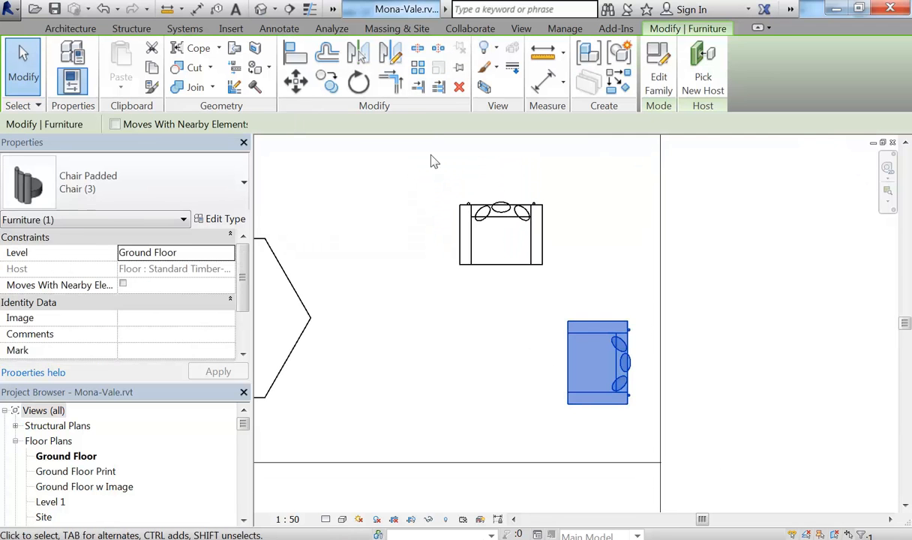
pyautogui.click(326, 82)
pyautogui.click(592, 365)
pyautogui.scroll(-2, 539, 420)
pyautogui.click(525, 392)
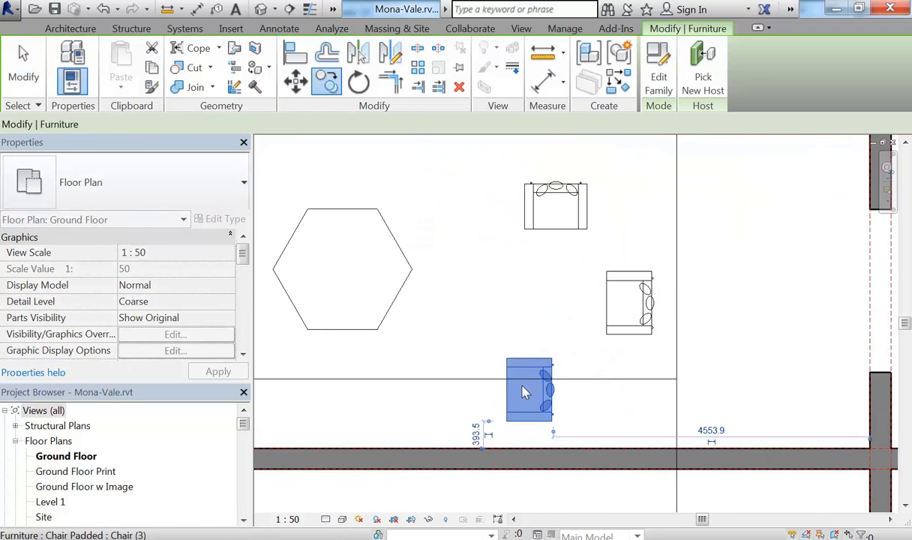
pyautogui.press('space')
pyautogui.press('space')
pyautogui.press('space')
pyautogui.click(515, 316)
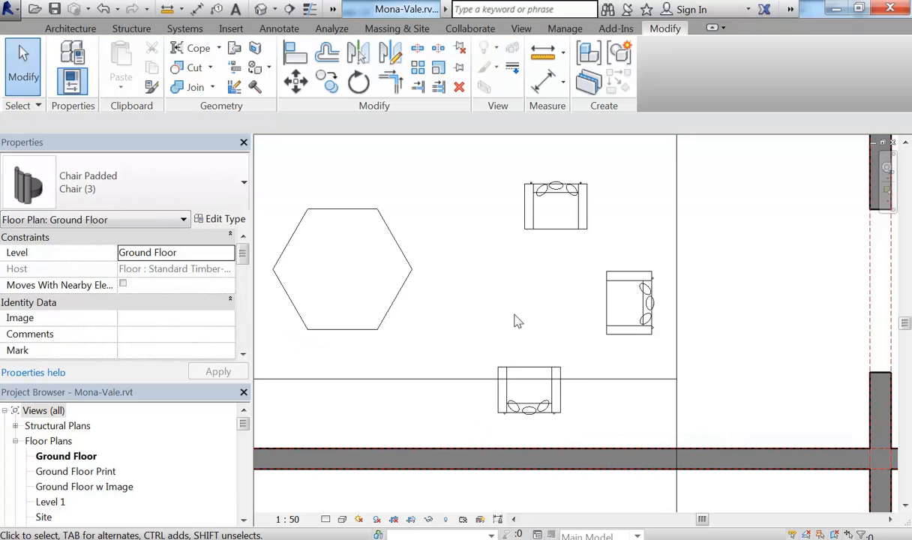
# - Open the upper chair's family for editing and delete the old inner arm and backrest symbolic lines from the plan
pyautogui.scroll(1, 513, 321)
pyautogui.click(535, 250)
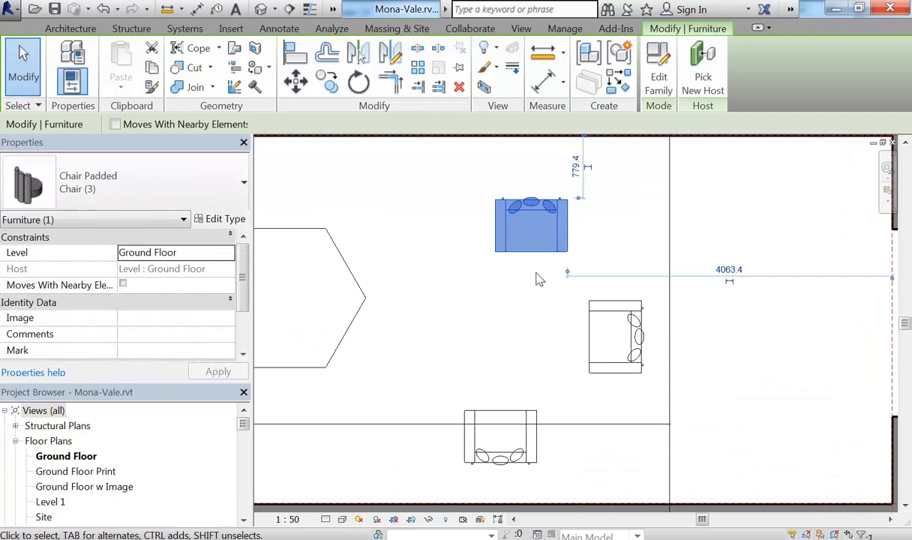
pyautogui.click(658, 63)
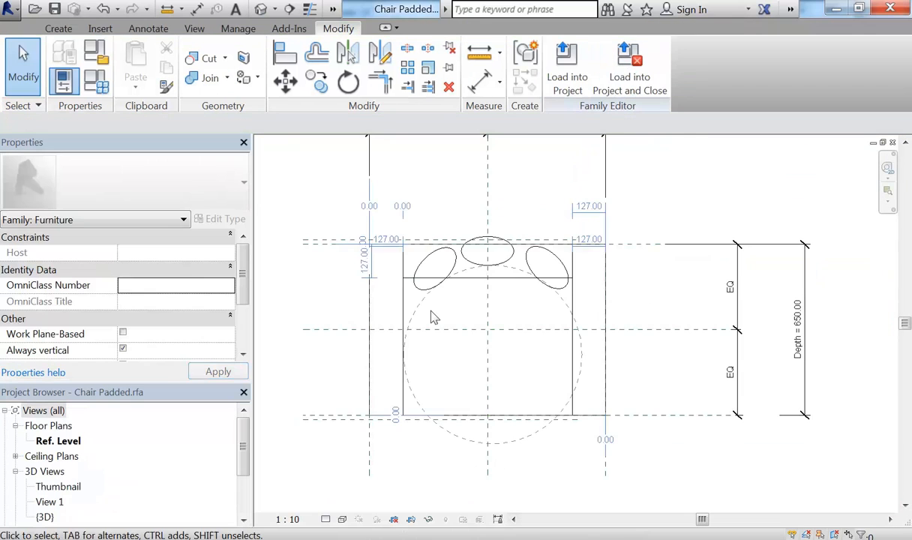
pyautogui.scroll(2, 409, 314)
pyautogui.click(401, 302)
pyautogui.press('Delete')
pyautogui.click(403, 259)
pyautogui.press('Delete')
pyautogui.click(401, 253)
pyautogui.press('Delete')
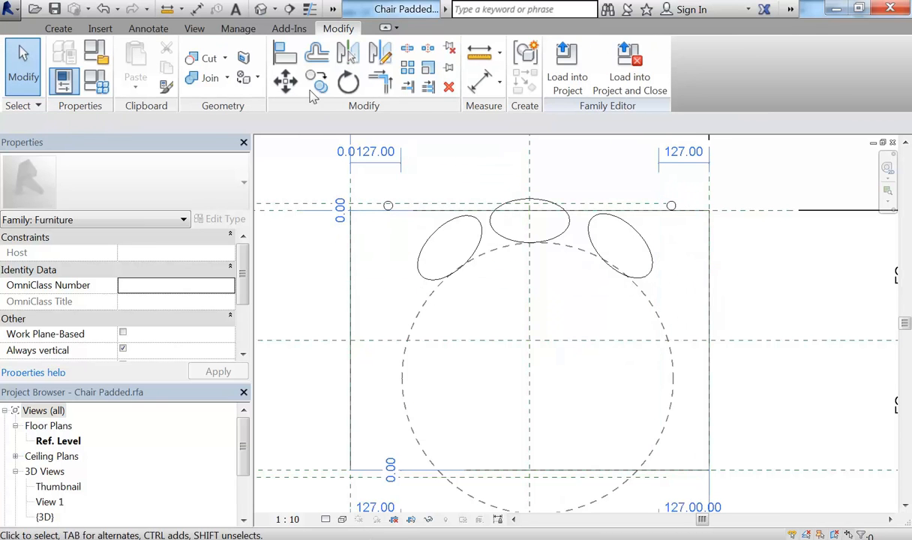
# - Delete the two small circles behind the back pads and the old chair's front edge line
pyautogui.moveTo(369, 445); pyautogui.dragTo(373, 388, button='middle')
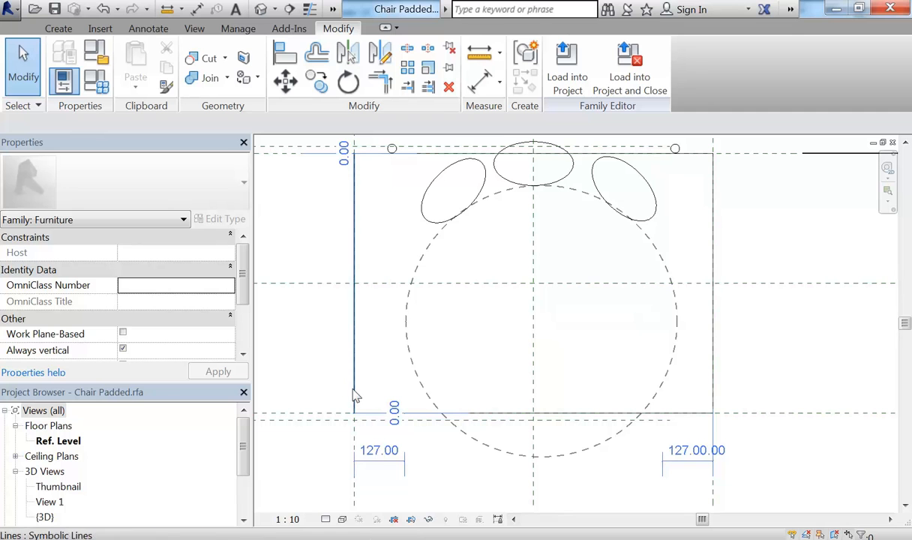
pyautogui.click(358, 401)
pyautogui.click(348, 216)
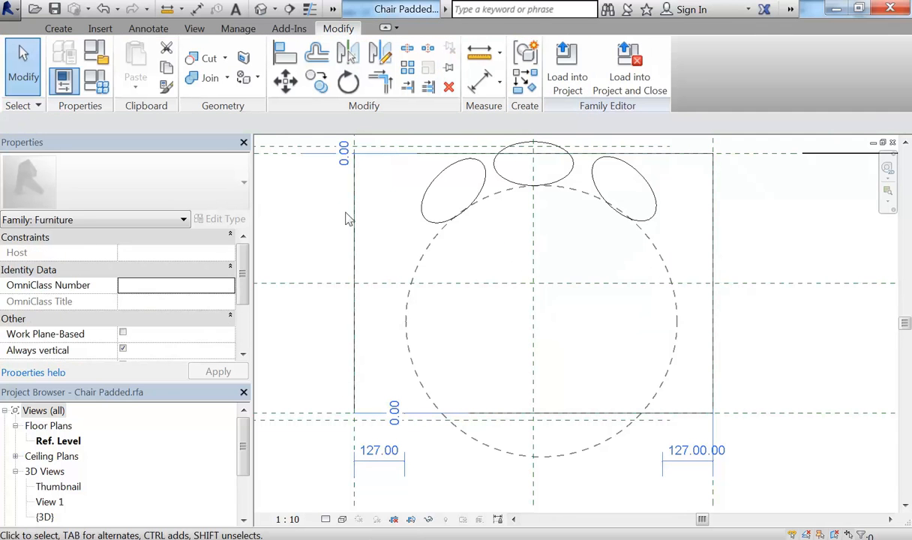
pyautogui.click(431, 153)
pyautogui.click(370, 210)
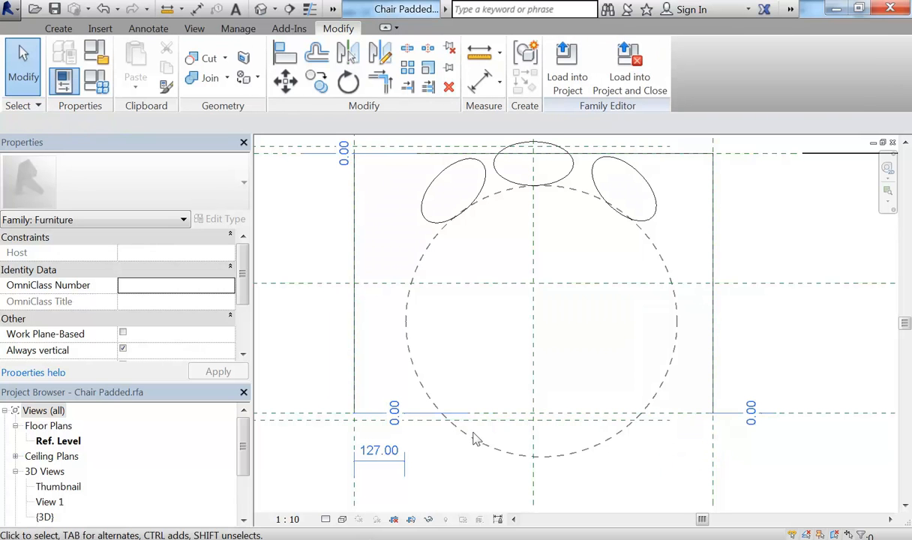
pyautogui.press('d')
pyautogui.press('e')
pyautogui.press('Escape')
# - Delete the right, rear and left outline lines of the old square chair around the round seat
pyautogui.click(712, 197)
pyautogui.press('Delete')
pyautogui.click(679, 160)
pyautogui.press('Delete')
pyautogui.click(371, 154)
pyautogui.press('Delete')
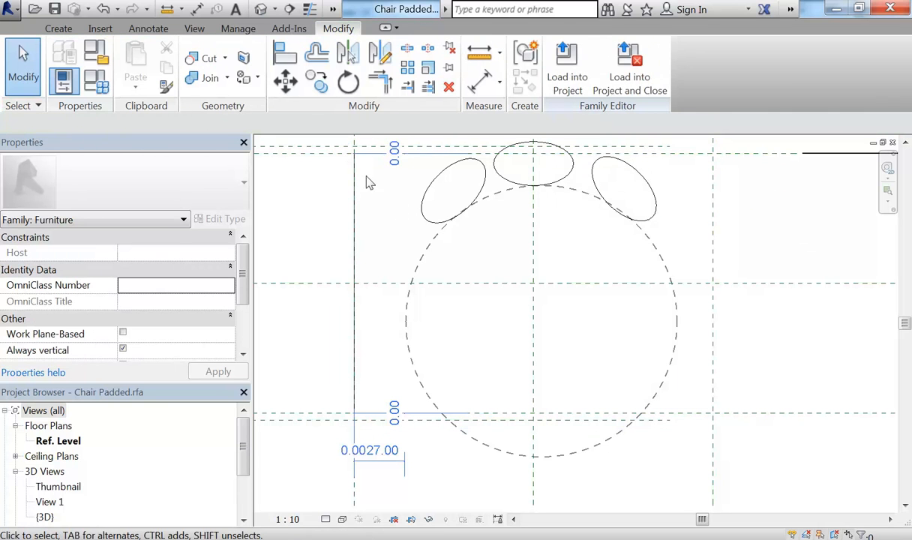
pyautogui.click(354, 184)
pyautogui.press('Delete')
pyautogui.scroll(-1, 346, 207)
pyautogui.moveTo(355, 204); pyautogui.dragTo(362, 216, button='middle')
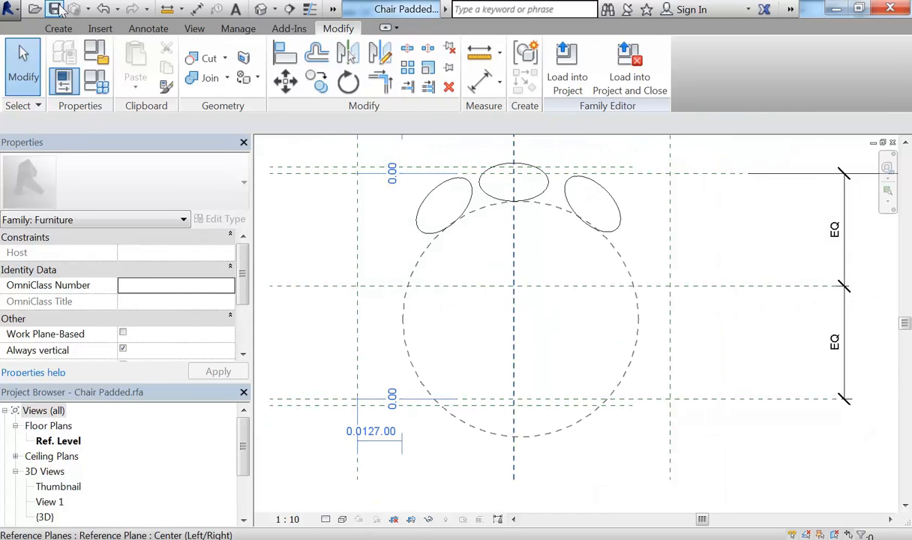
# - Load the edited chair family into the project, overwriting the existing version
pyautogui.click(569, 75)
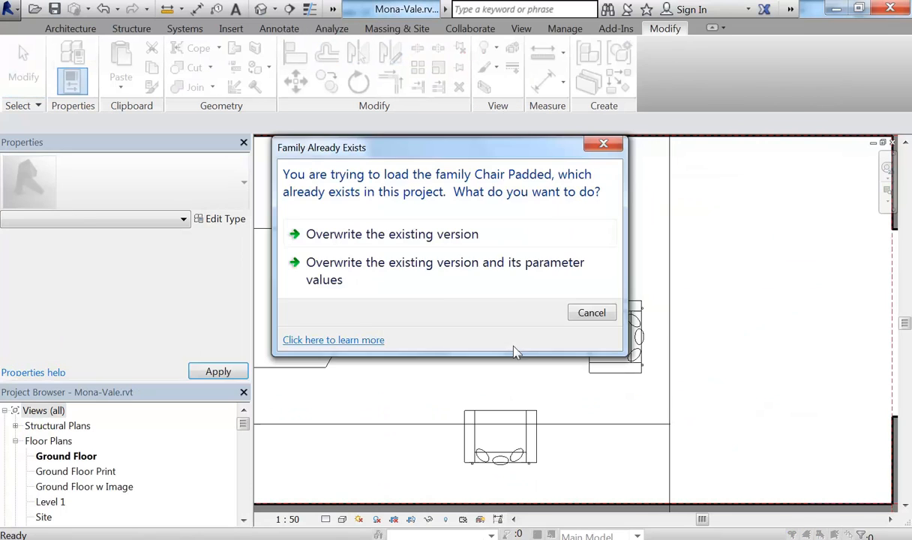
pyautogui.click(414, 235)
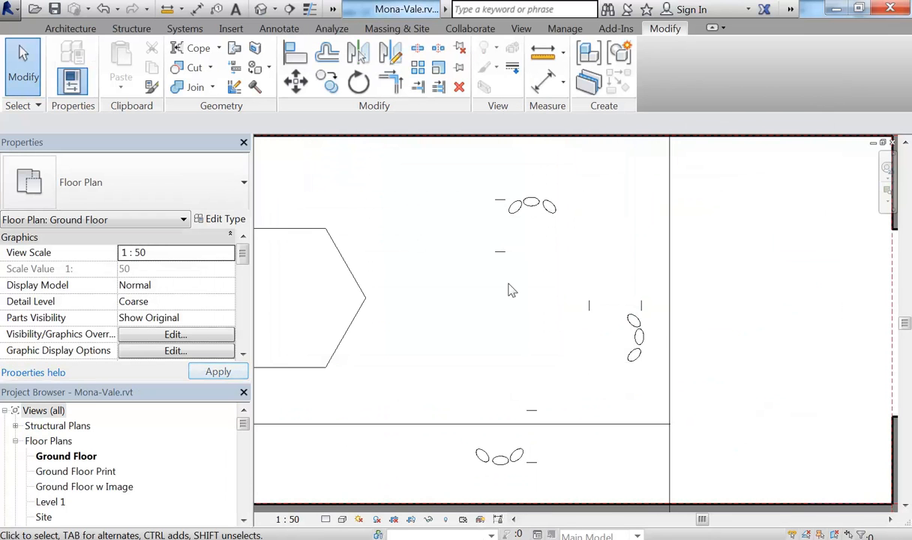
pyautogui.moveTo(509, 309); pyautogui.dragTo(505, 263, button='middle')
pyautogui.scroll(2, 501, 264)
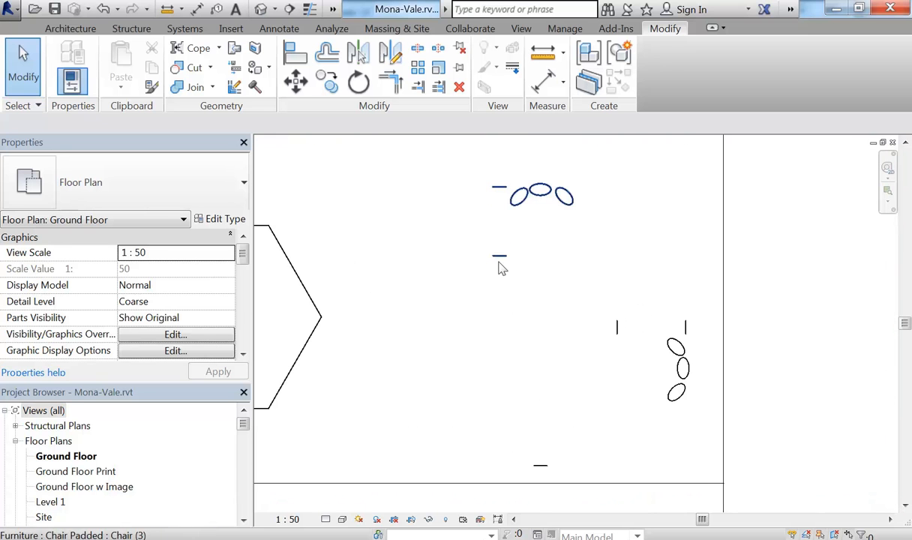
# - Reopen the chair family from the project and delete the two leftover short symbolic lines at its left corners
pyautogui.click(502, 259)
pyautogui.click(659, 68)
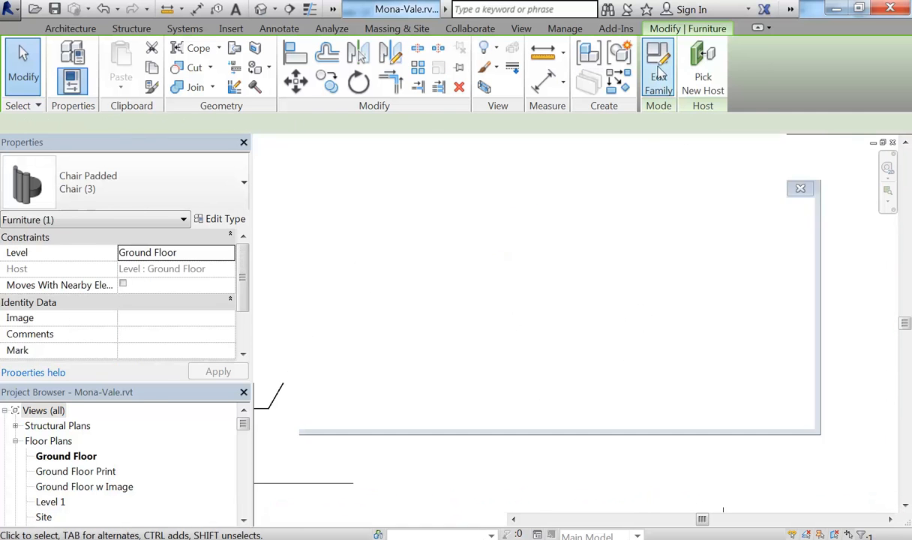
pyautogui.moveTo(407, 381); pyautogui.dragTo(496, 340, button='middle')
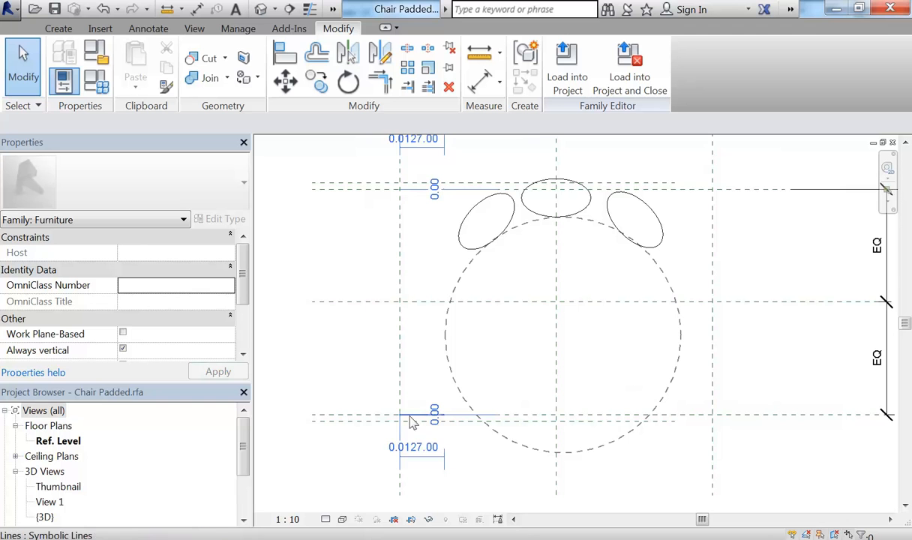
pyautogui.click(409, 421)
pyautogui.press('Delete')
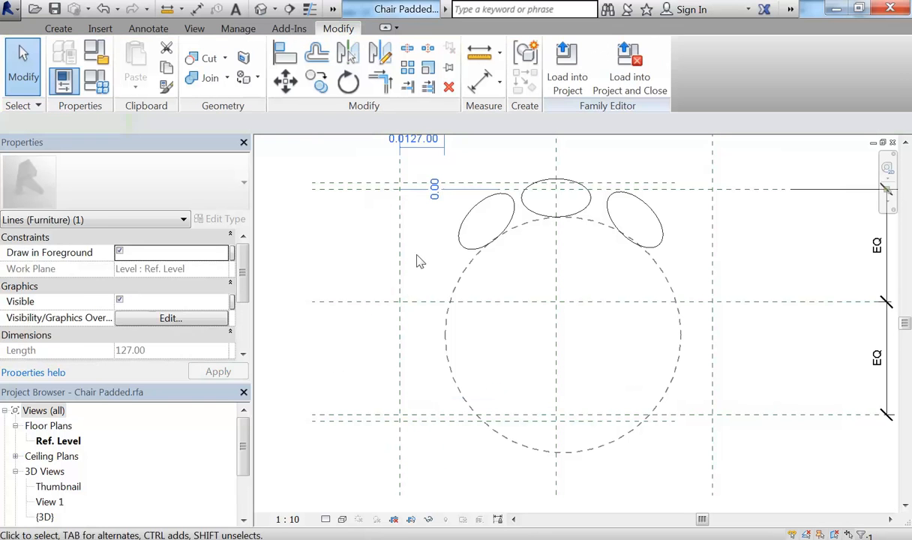
pyautogui.click(389, 186)
pyautogui.press('Delete')
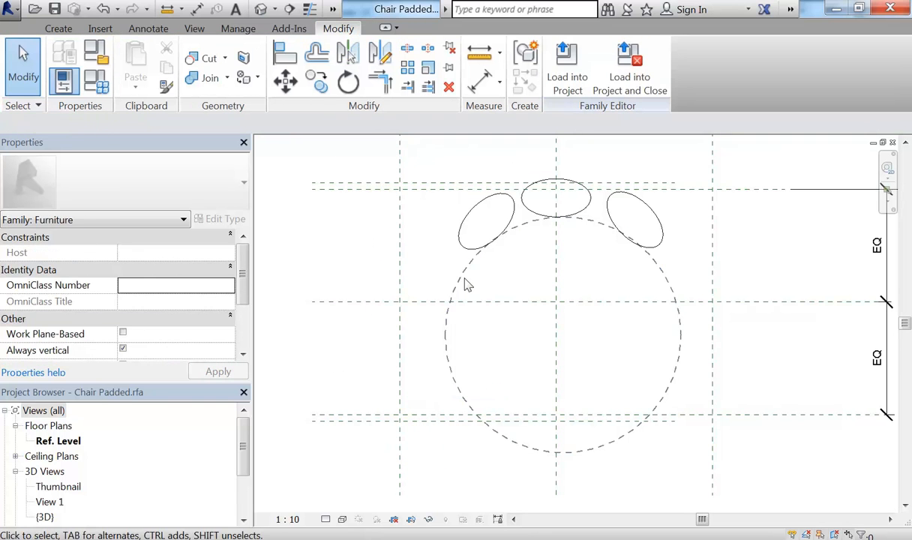
# - Turn on Plan/RCP display in the visibility settings of the circular seat extrusion
pyautogui.click(459, 281)
pyautogui.moveTo(458, 280); pyautogui.dragTo(424, 285, button='middle')
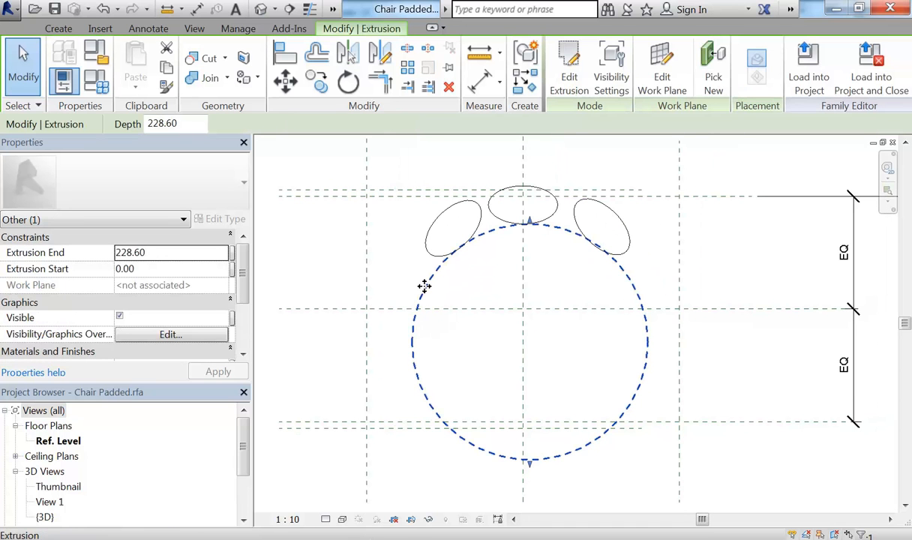
pyautogui.click(611, 69)
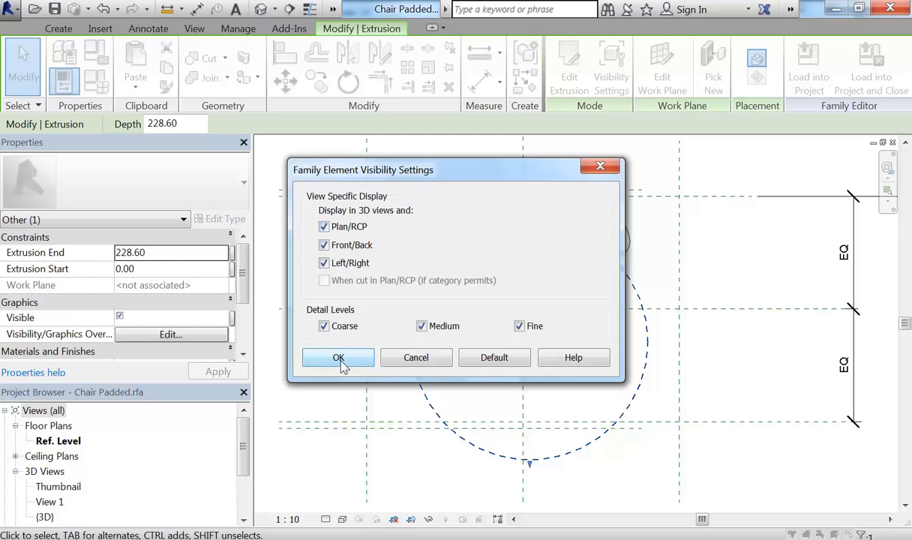
pyautogui.click(338, 359)
pyautogui.click(336, 271)
pyautogui.moveTo(348, 263); pyautogui.dragTo(358, 256, button='middle')
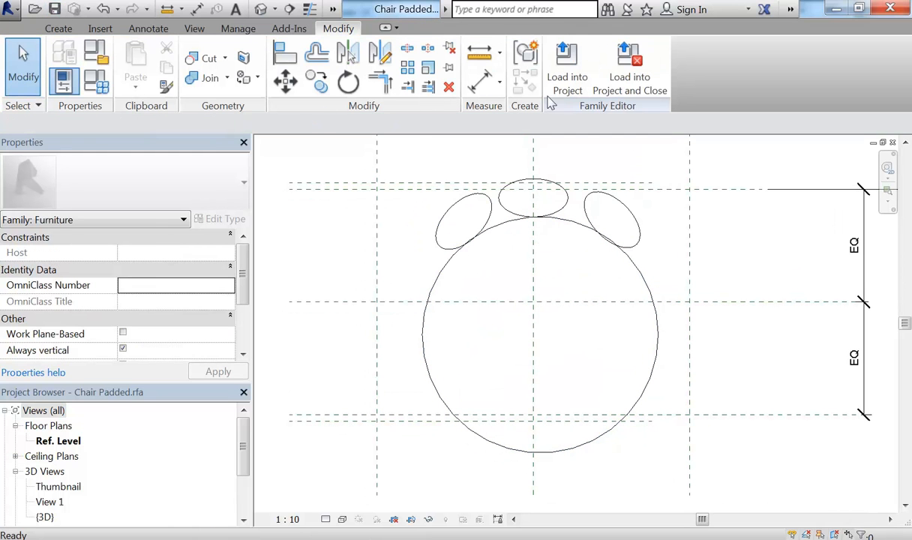
# - Reload the chair family with its visible round seat into Mona-Vale, overwriting the existing version
pyautogui.click(567, 75)
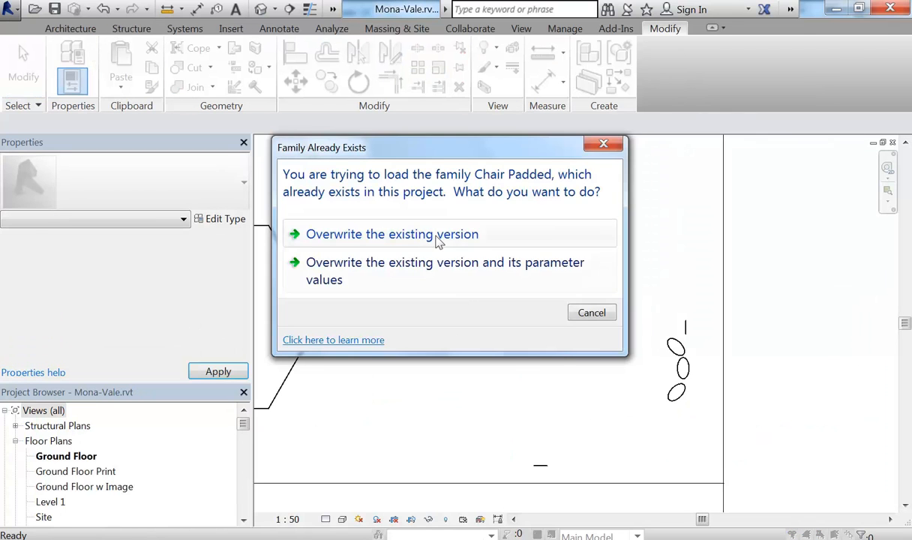
pyautogui.click(439, 239)
pyautogui.scroll(-2, 527, 344)
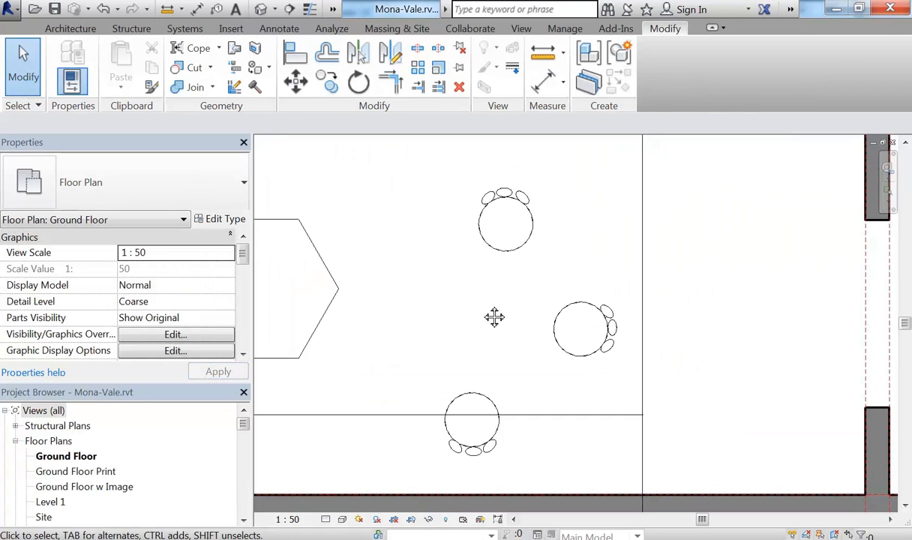